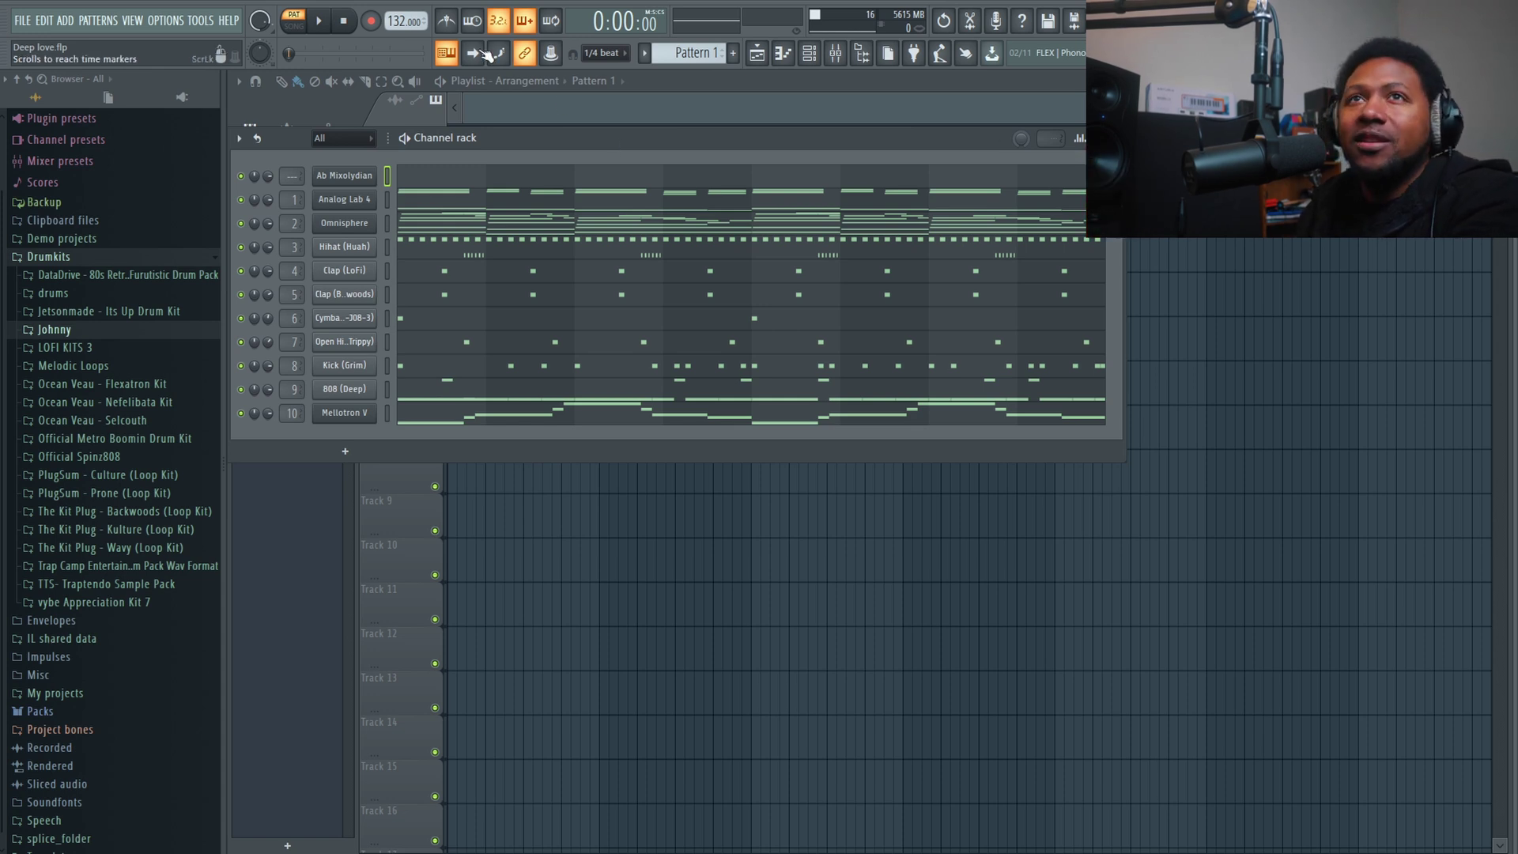
Listen to the full beat, then solo the 808 (Deep) channel on channel 9.
click(320, 25)
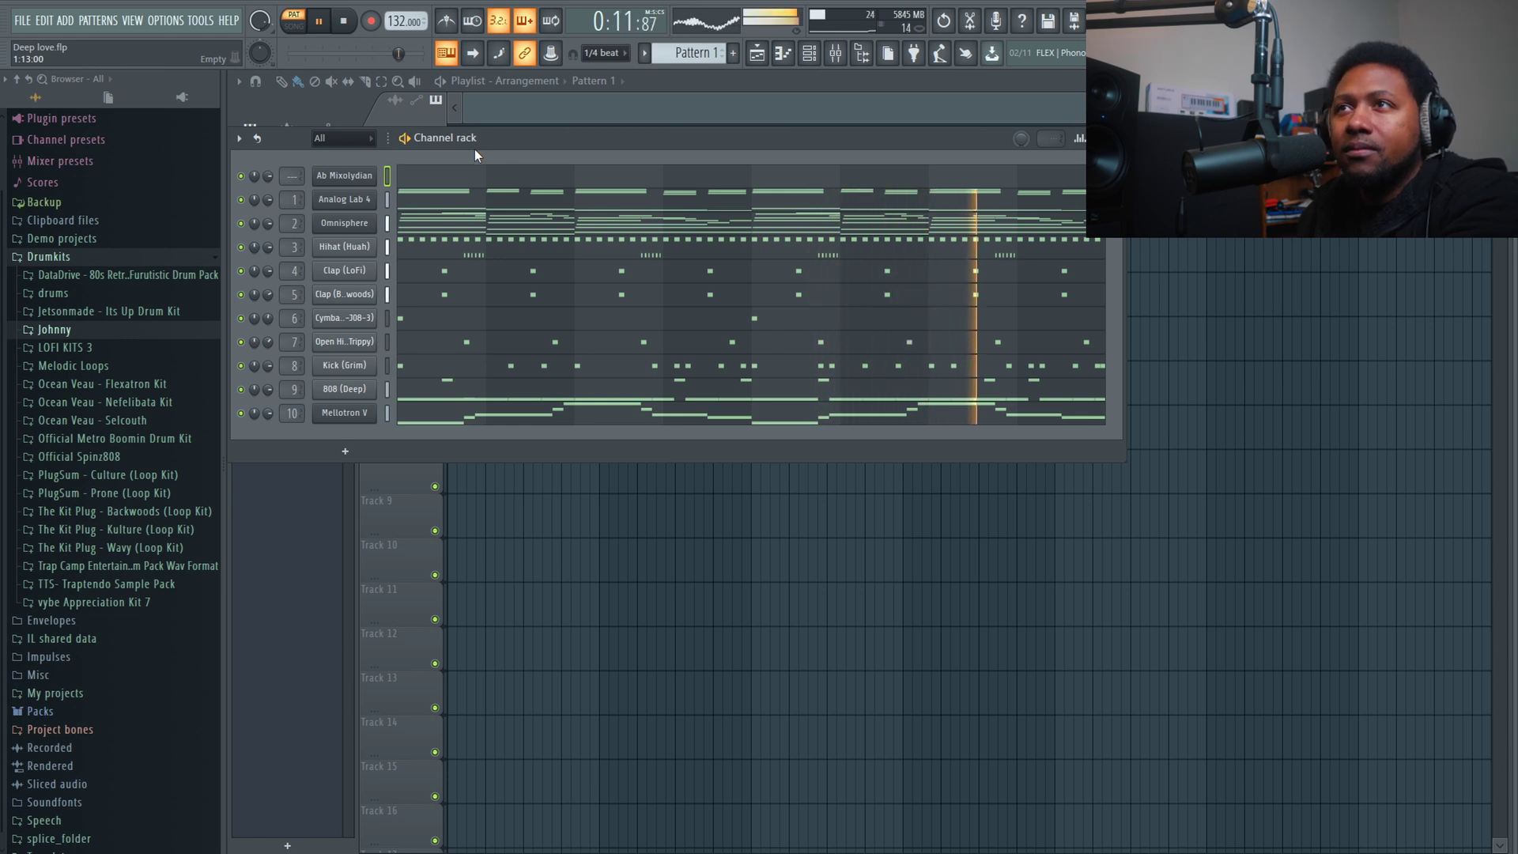
click(346, 22)
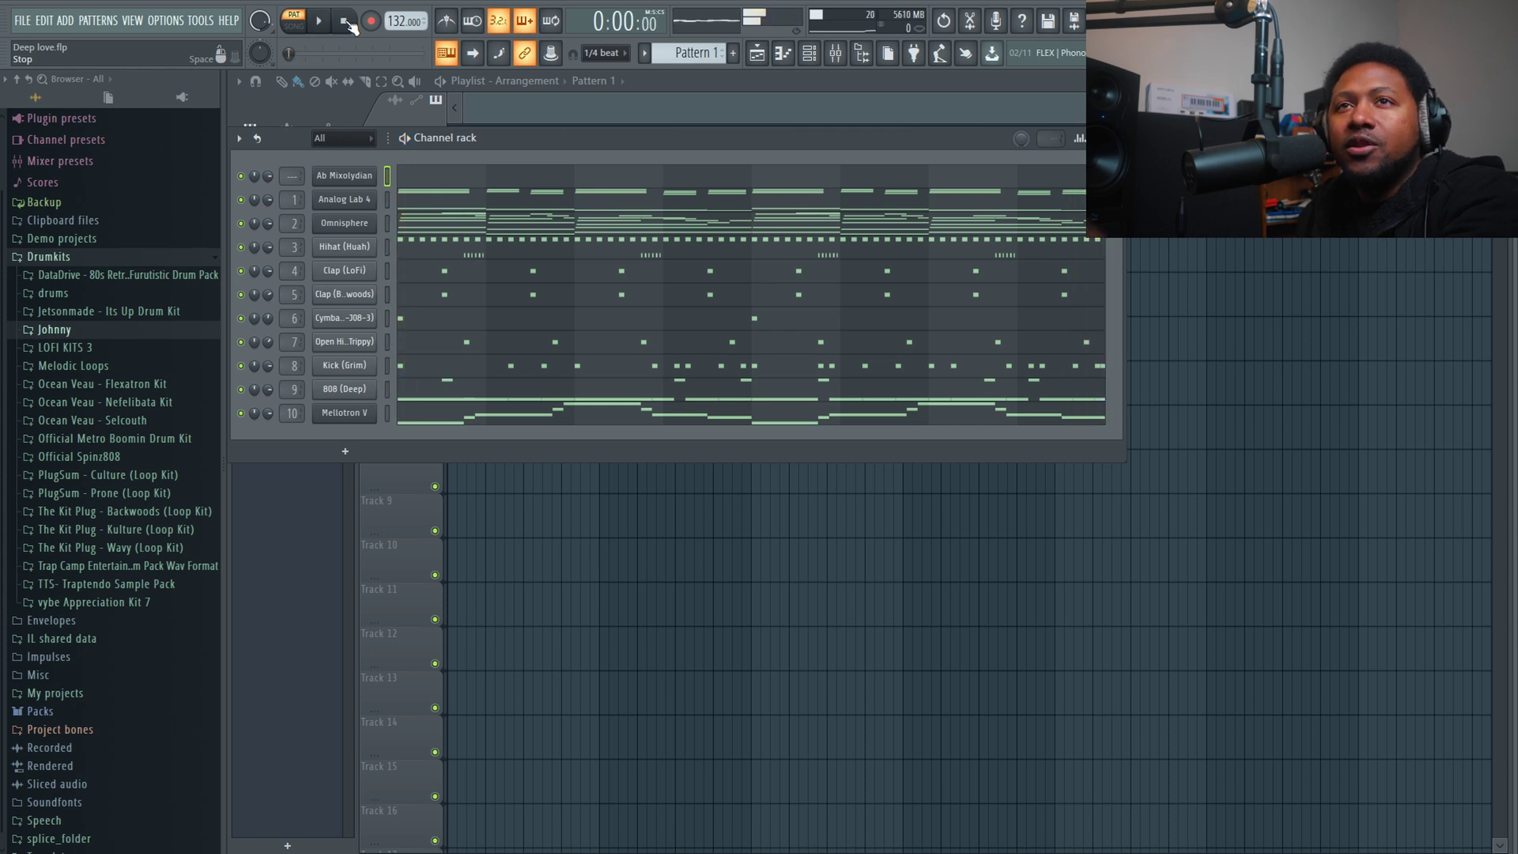
right_click(242, 390)
click(261, 400)
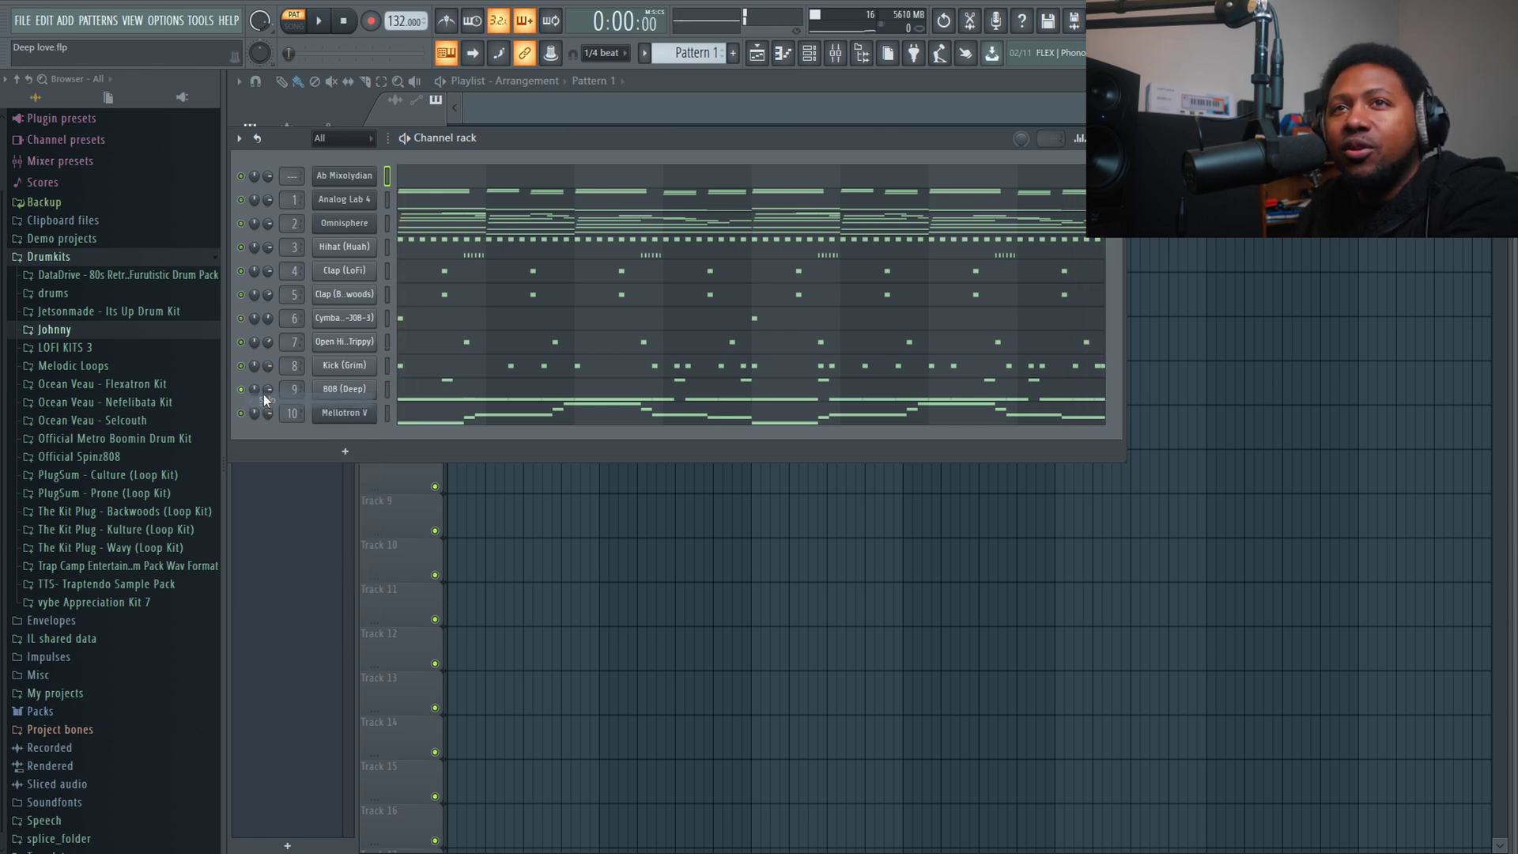
Play the soloed 808 bass line and expand the Johnny drum kit folder in the browser.
click(322, 22)
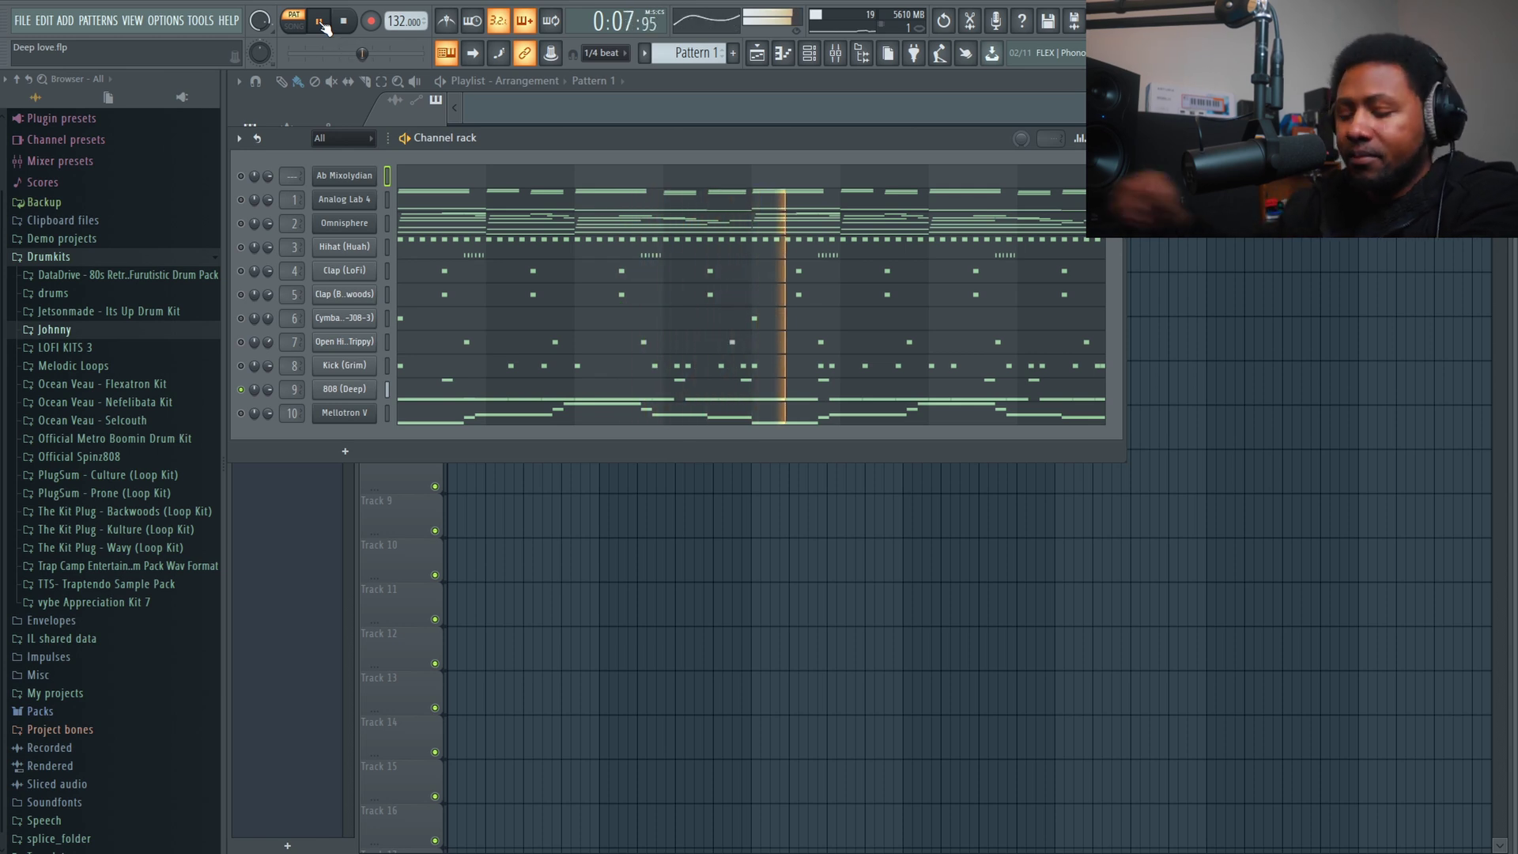
click(320, 22)
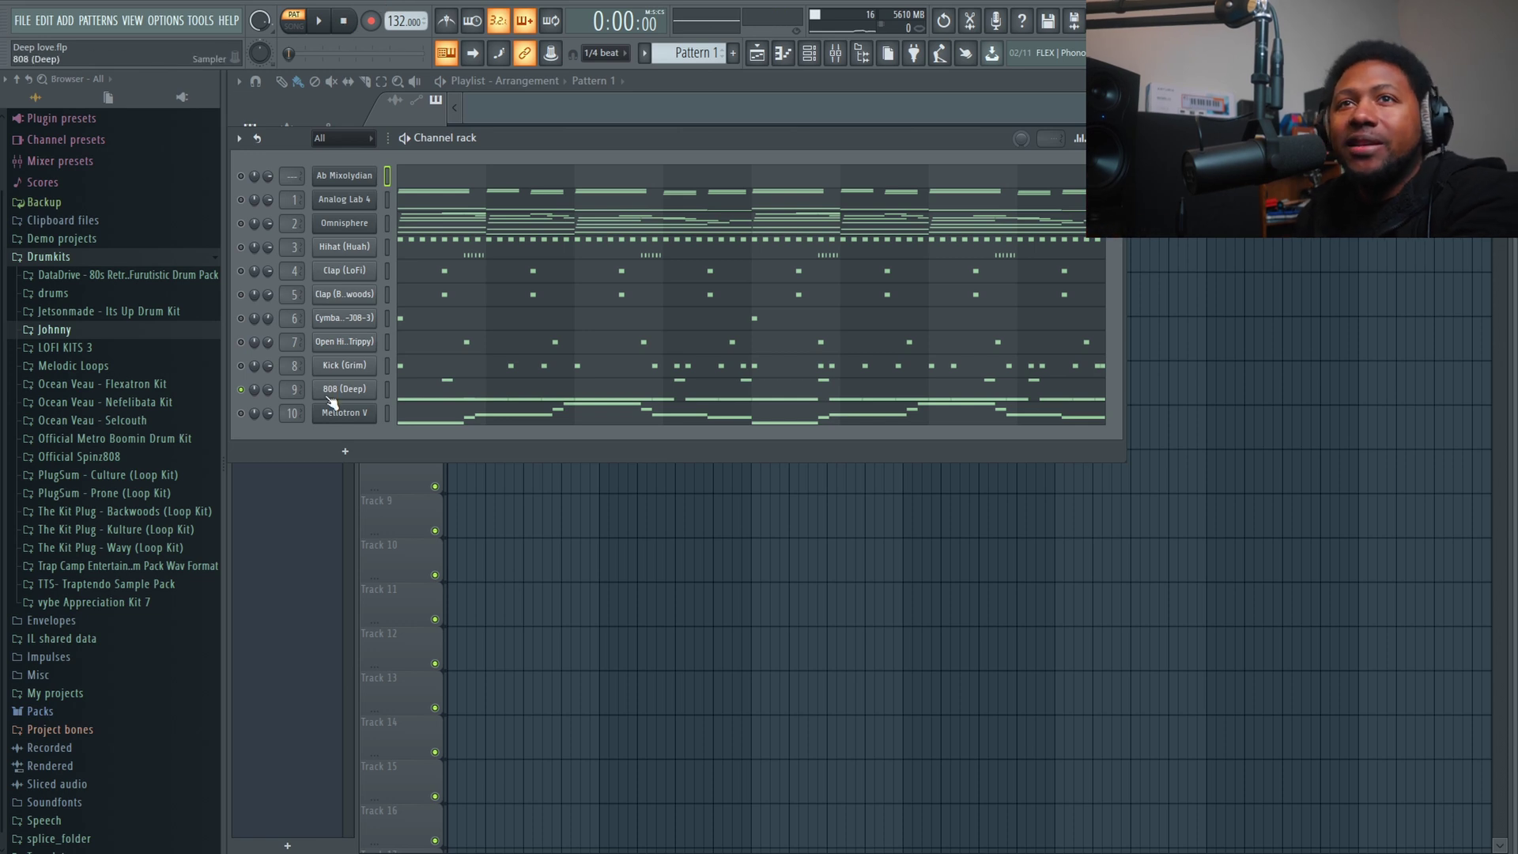
click(59, 330)
Add 808 (Deep) from Drumpushers - Rob The Plug > 808's as a new rack channel.
click(100, 365)
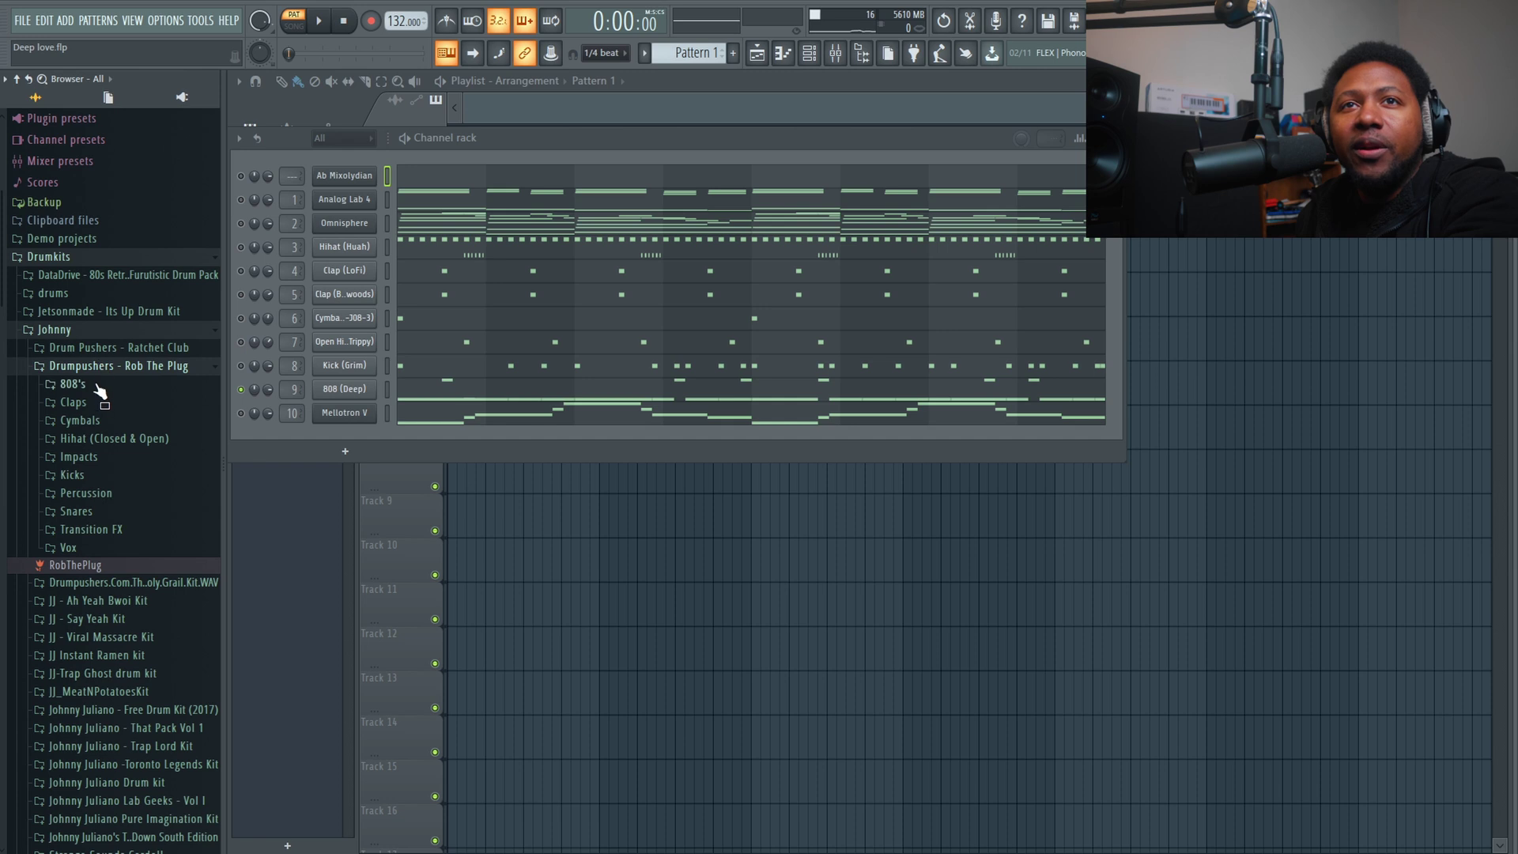
click(98, 385)
drag(101, 419, 353, 404)
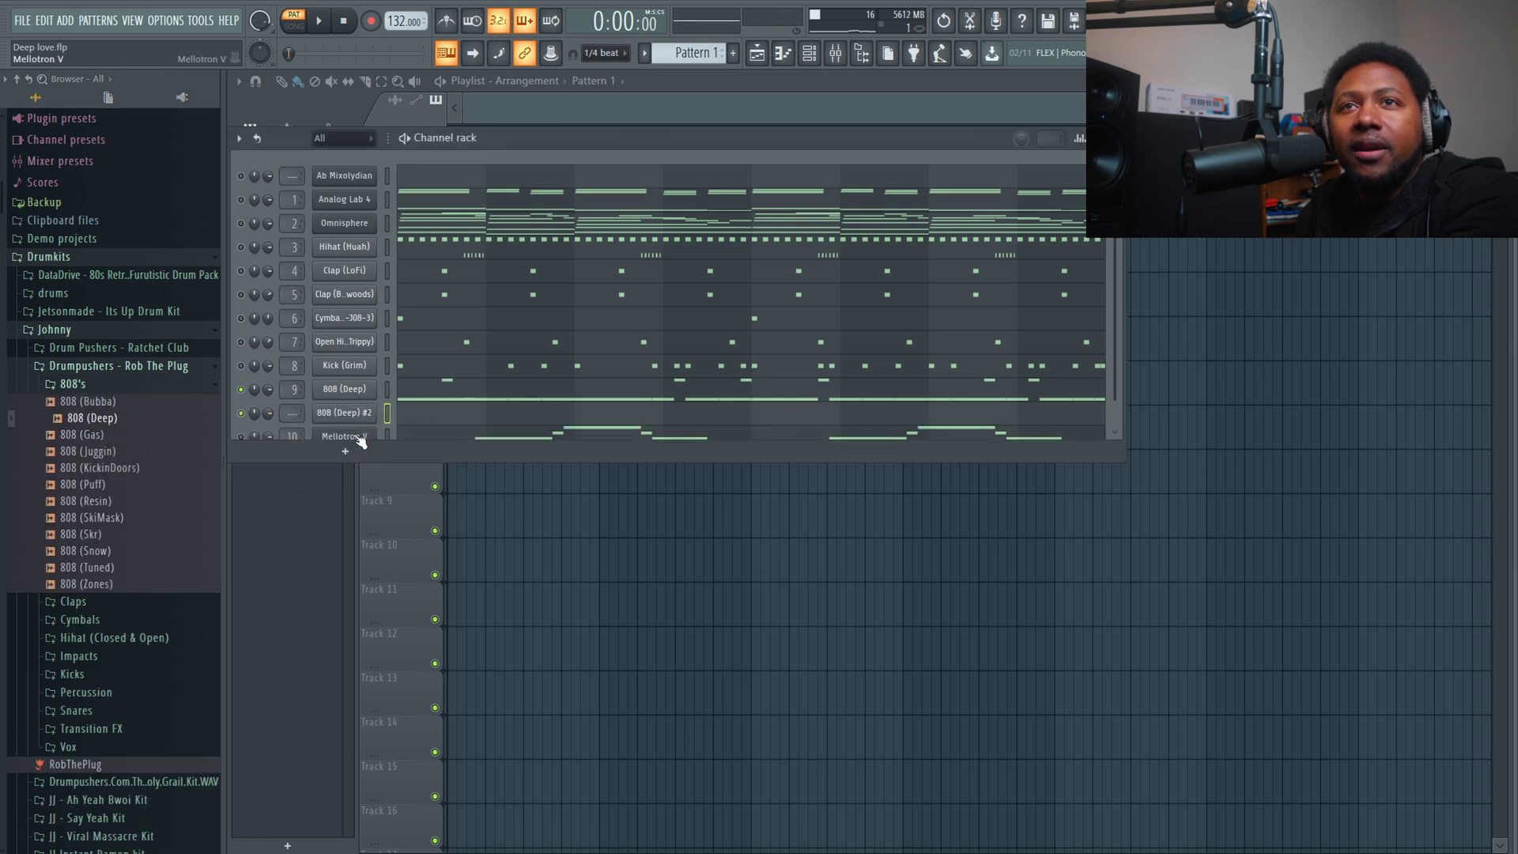
drag(400, 463, 400, 486)
Copy the 808 (Deep) notes into 808 (Deep) #2 and play the beat.
right_click(339, 393)
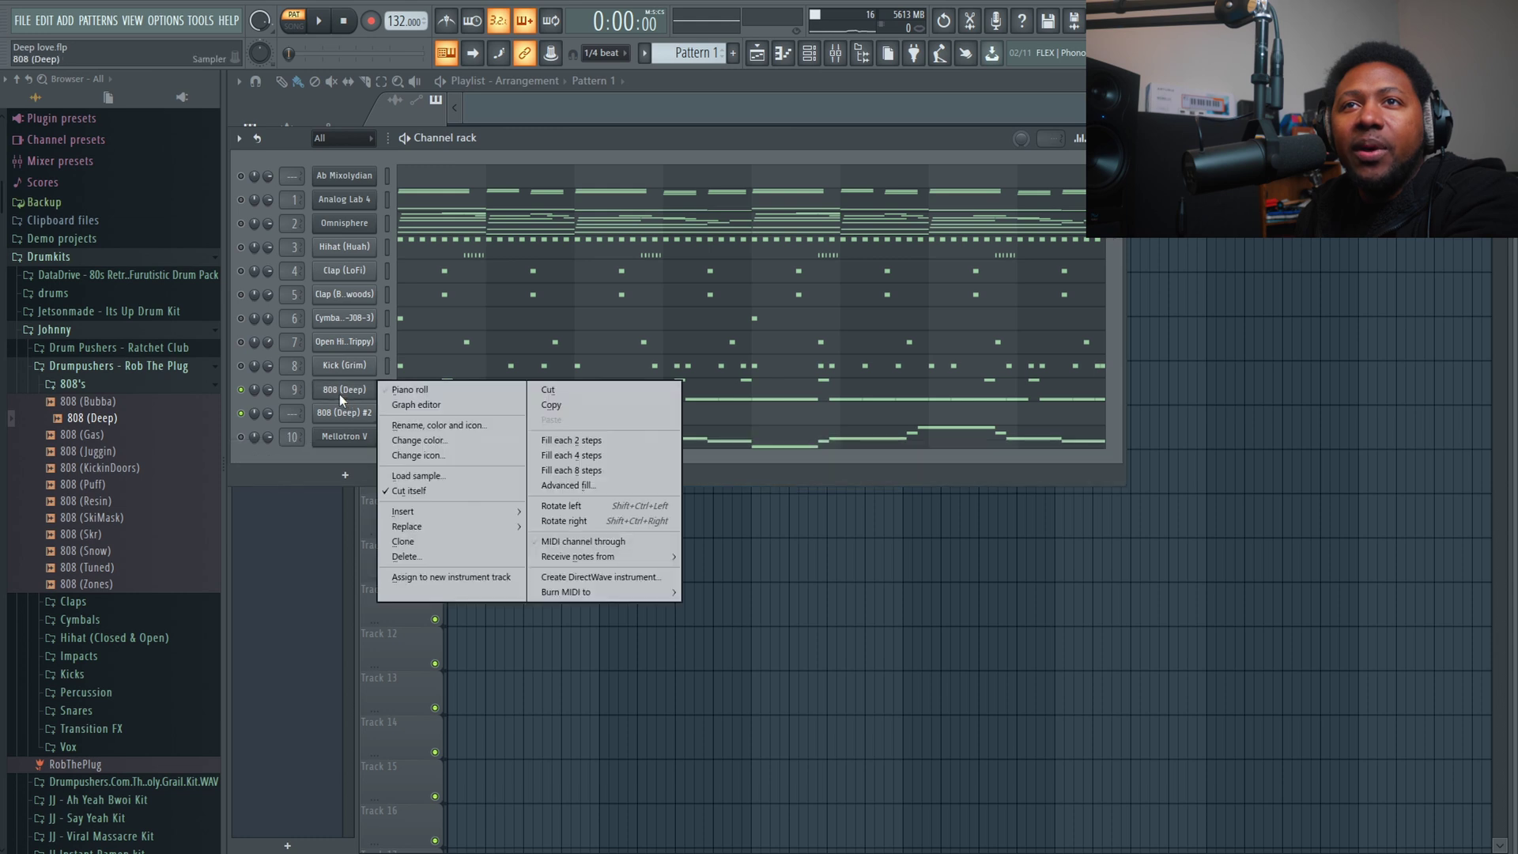
click(553, 407)
right_click(336, 413)
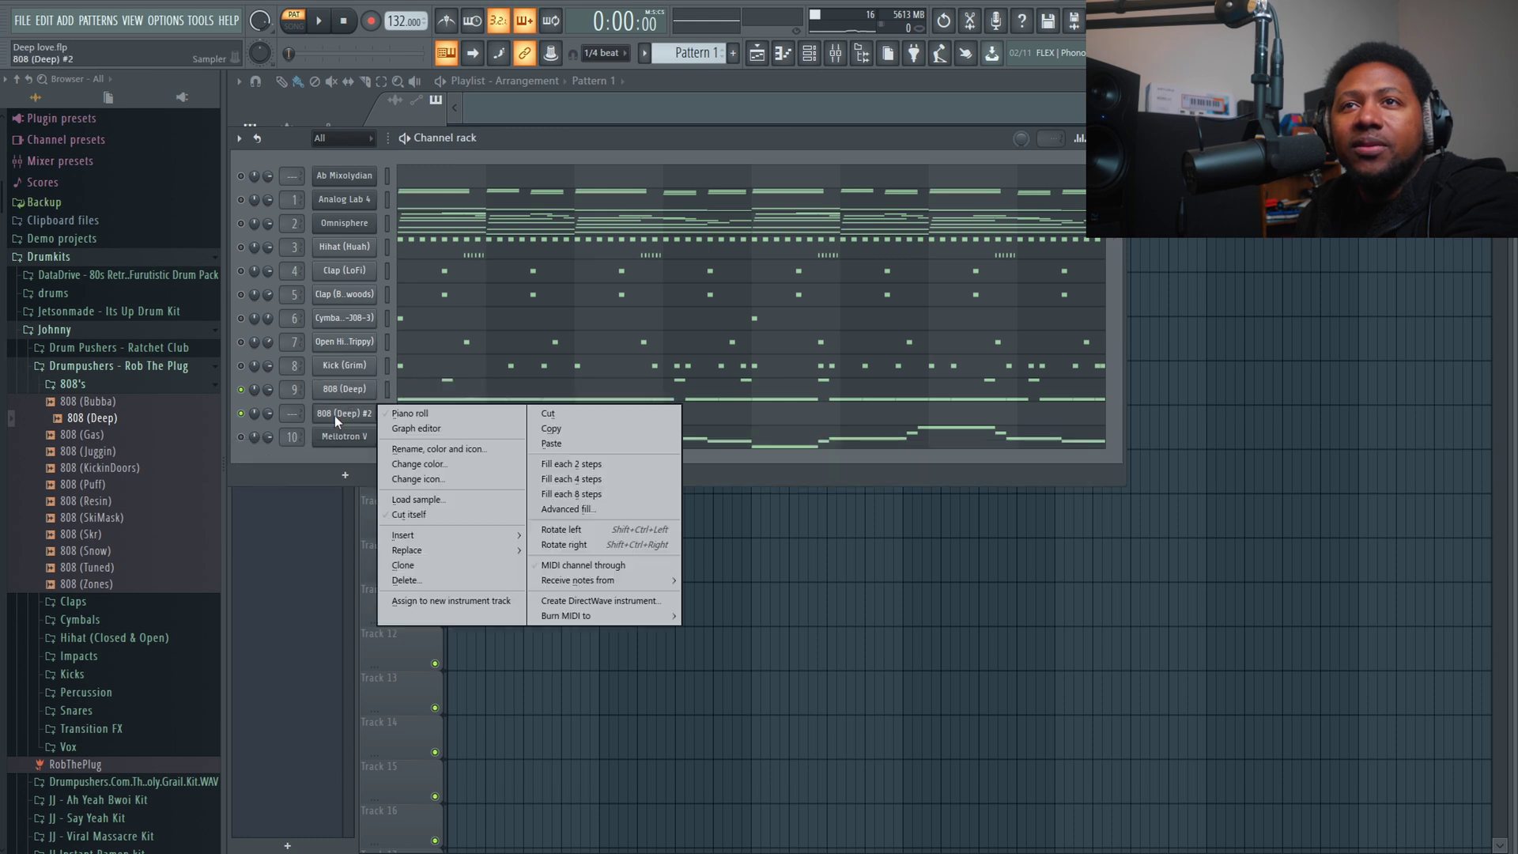
click(578, 445)
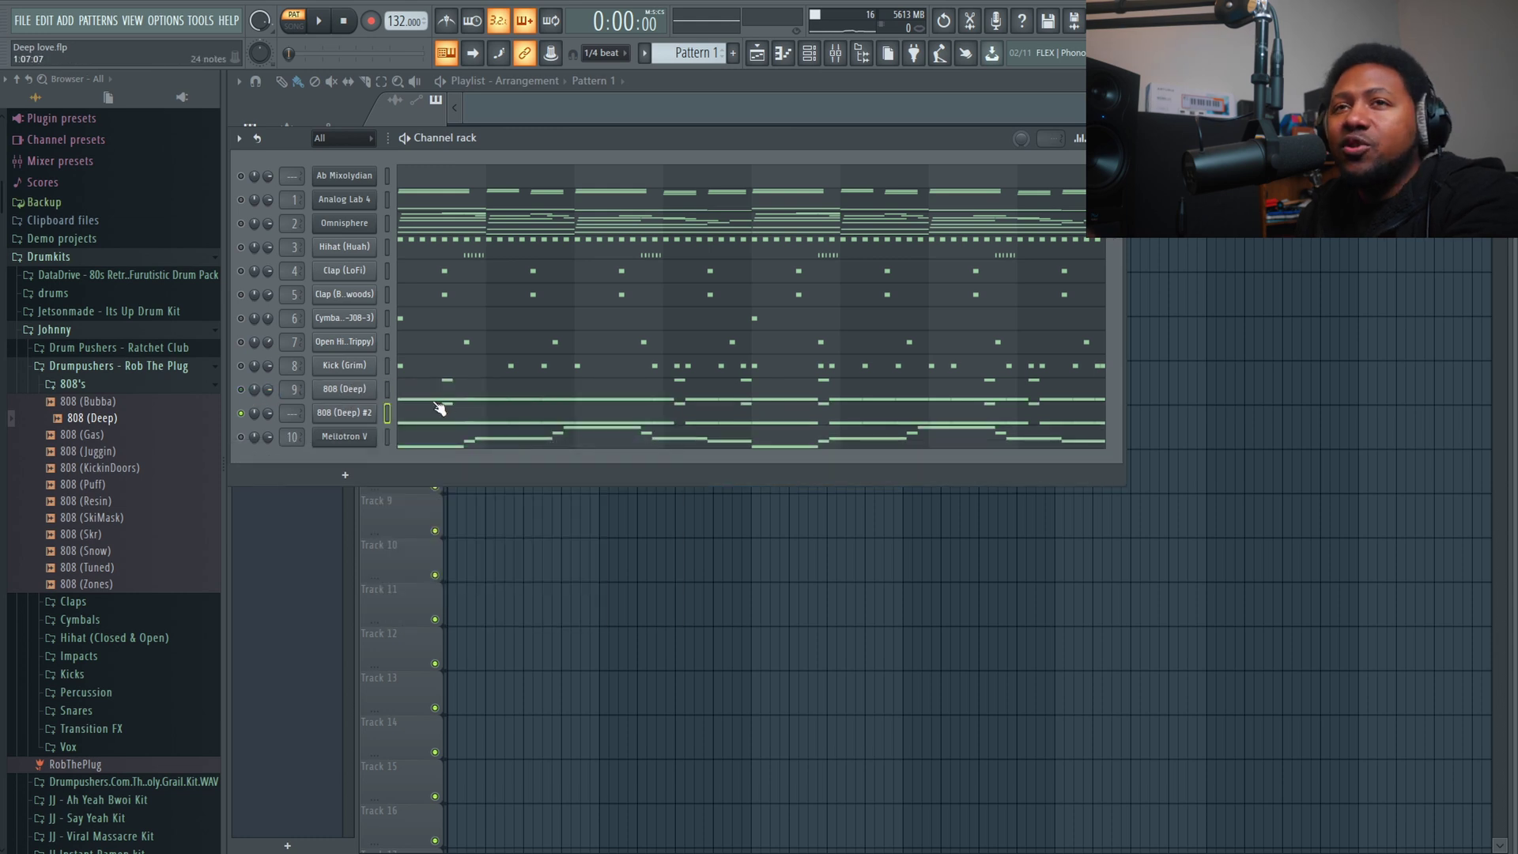
click(331, 23)
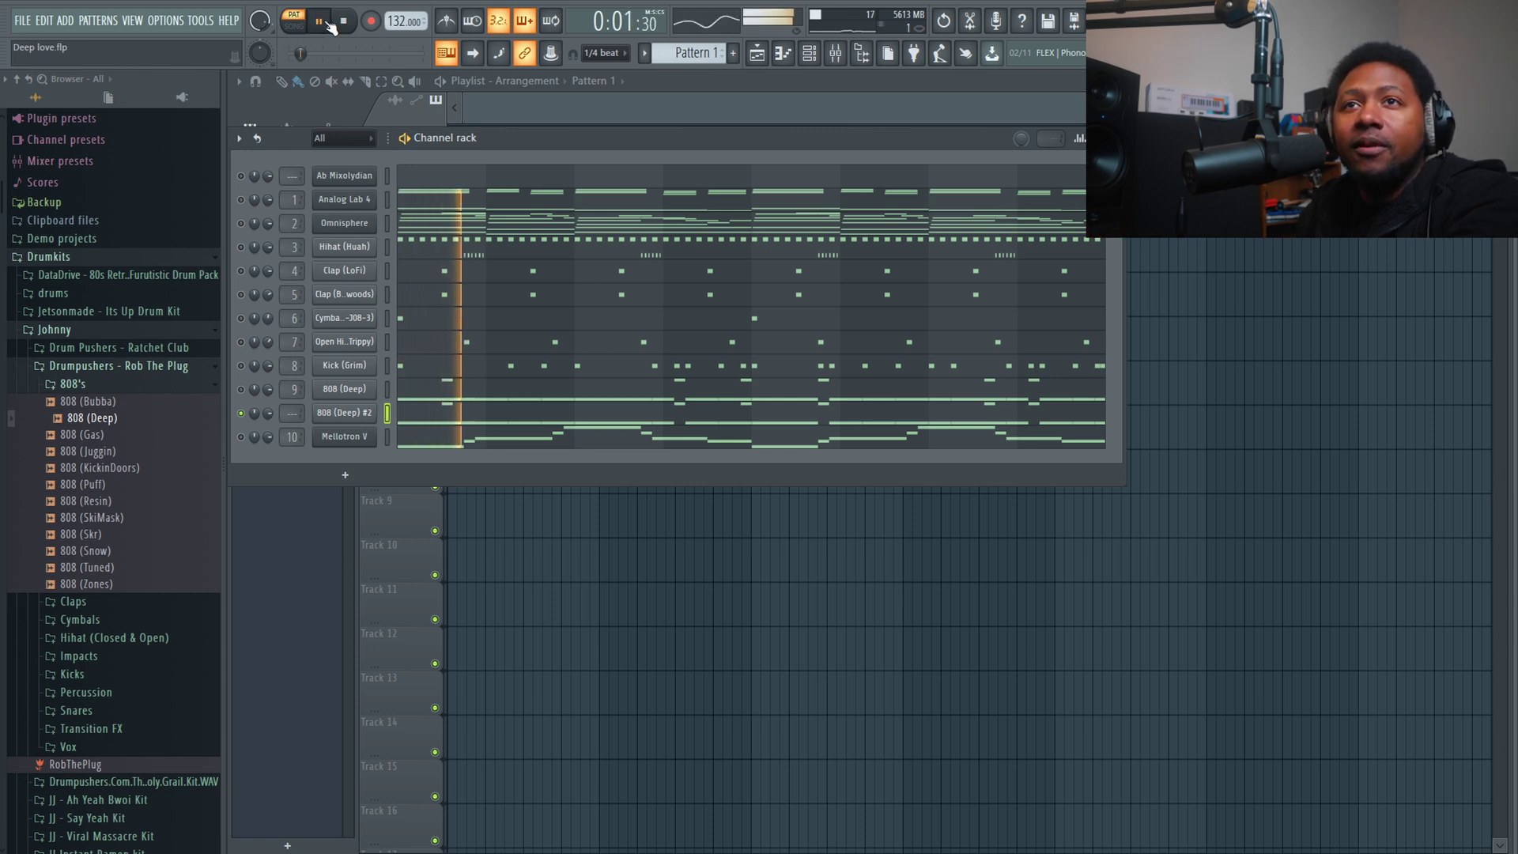
Open the 808 (Deep) #2 piano roll and delete a D#5 and a G#4 note.
click(345, 23)
click(499, 413)
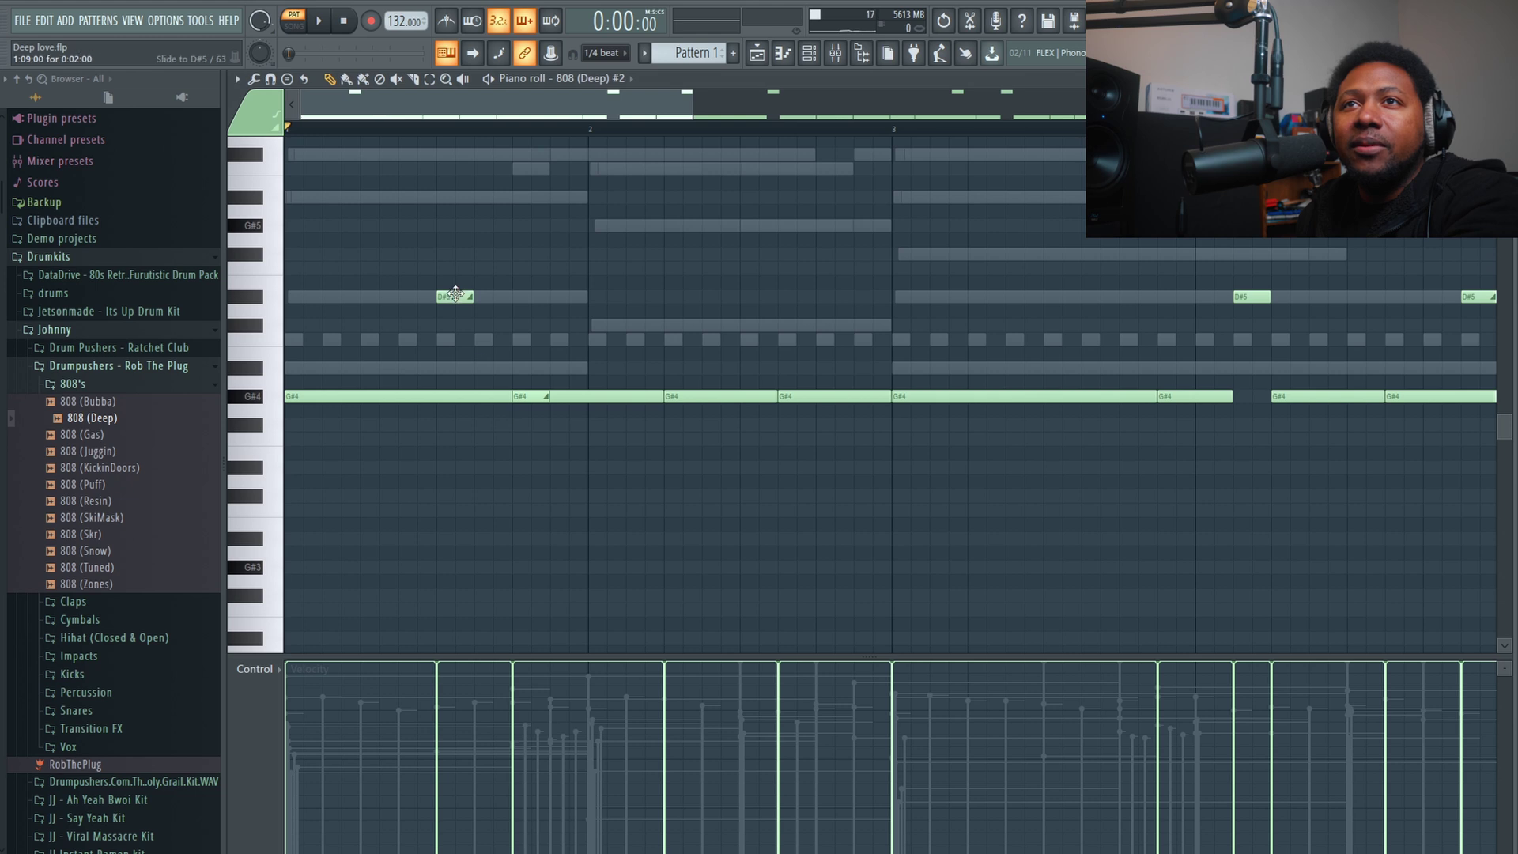
right_click(455, 295)
right_click(529, 395)
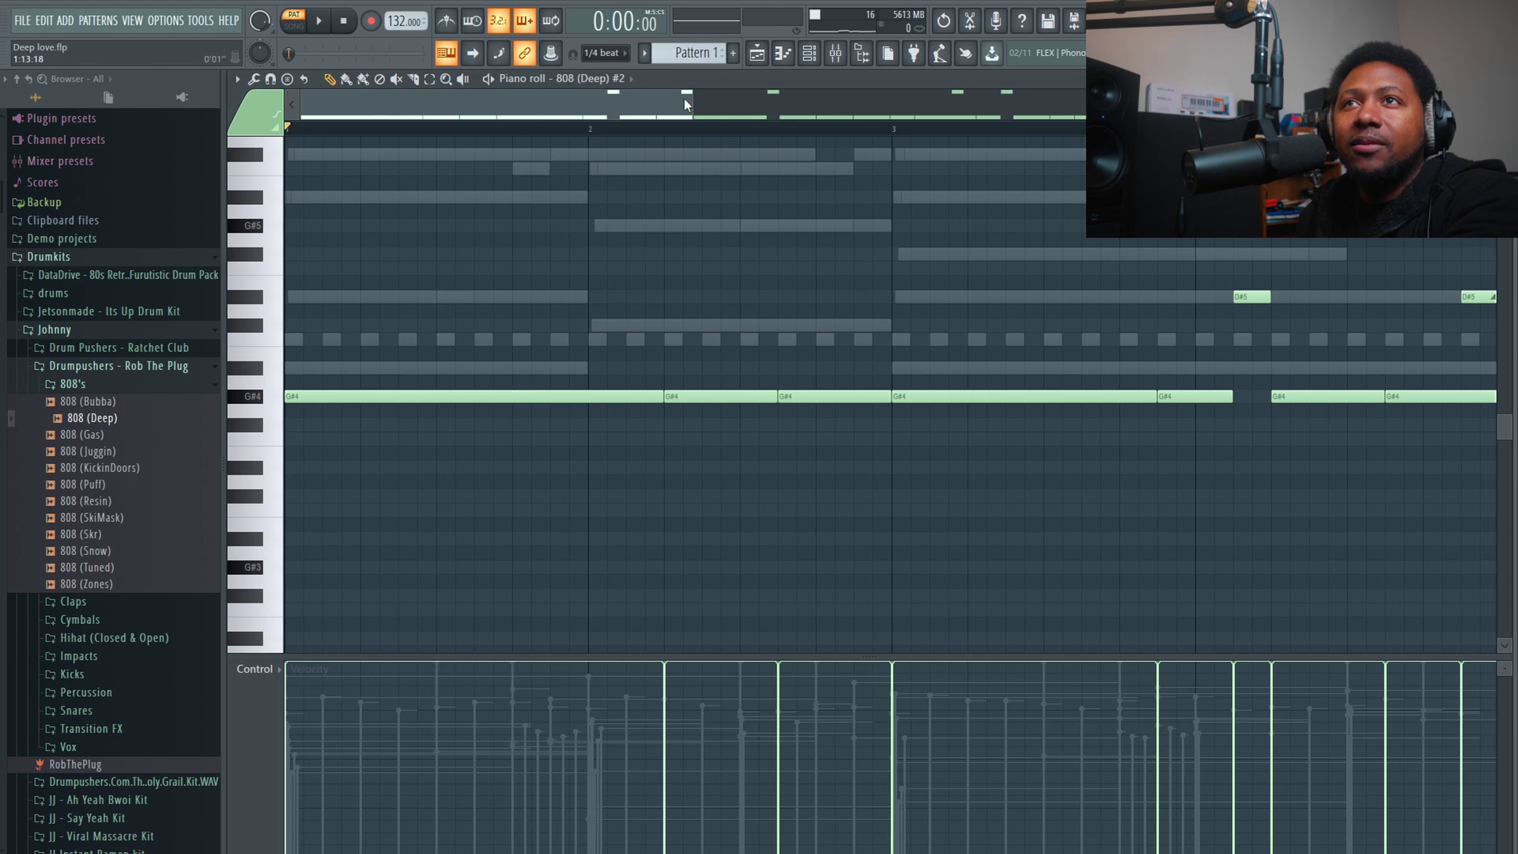
Zoom out, delete two more D#5 notes, and play the thinned bass line.
drag(685, 103, 1002, 104)
right_click(945, 297)
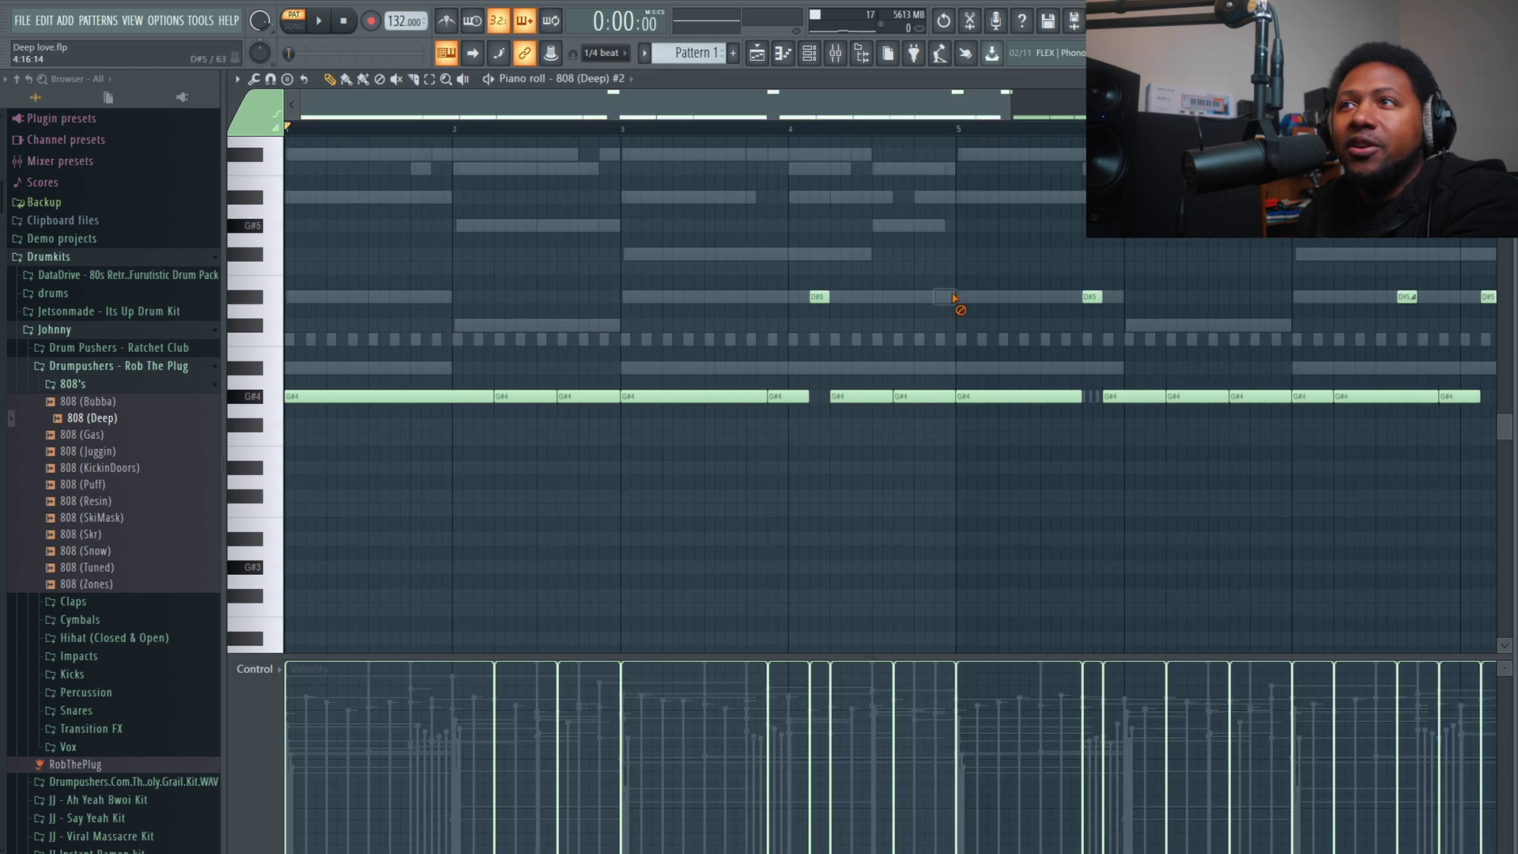
right_click(1408, 298)
drag(1022, 108, 1170, 108)
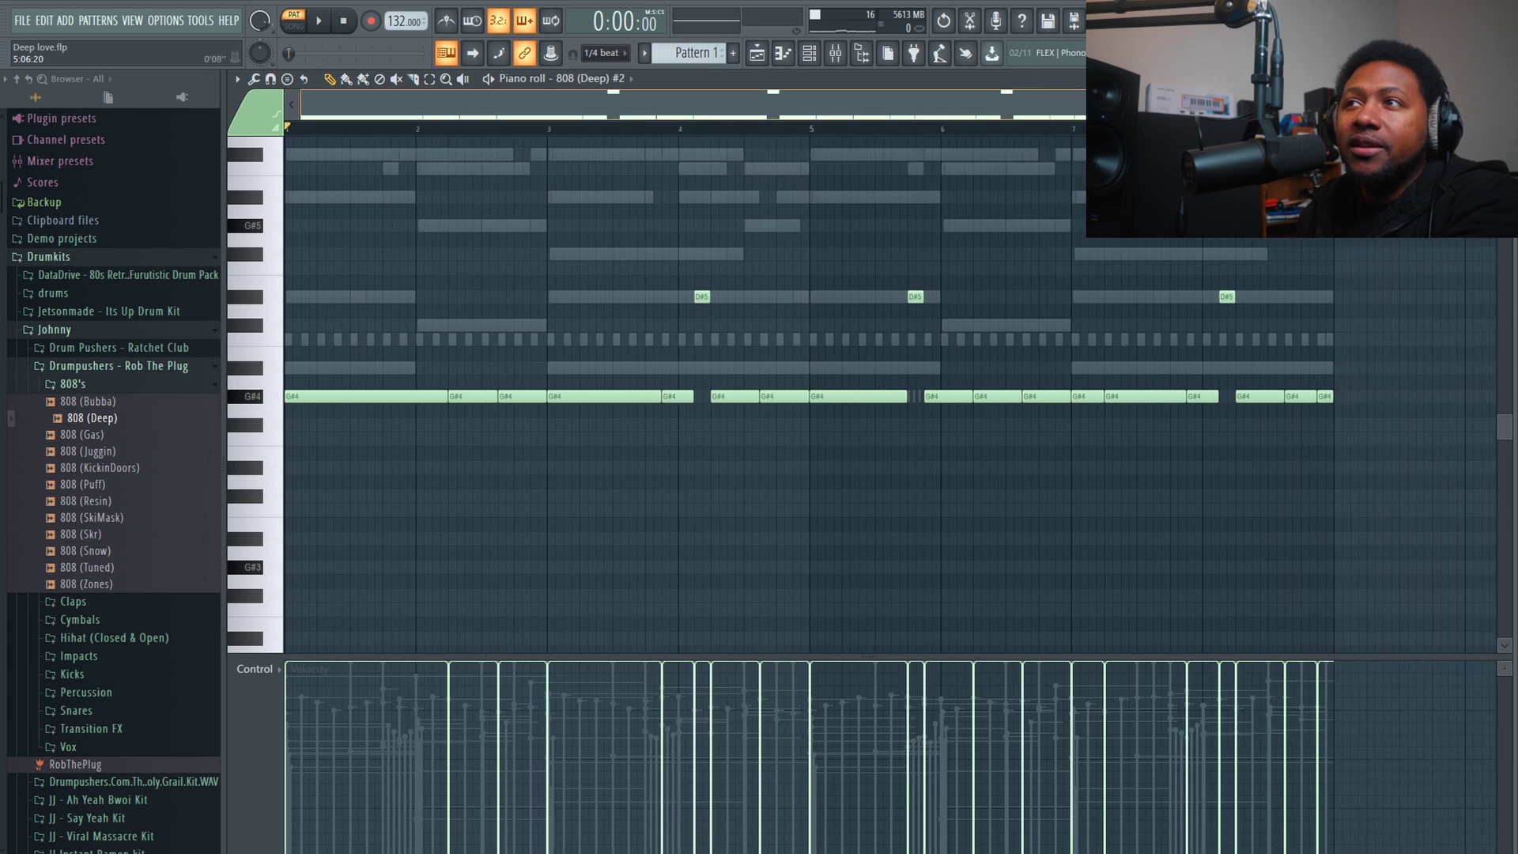
click(320, 25)
click(810, 56)
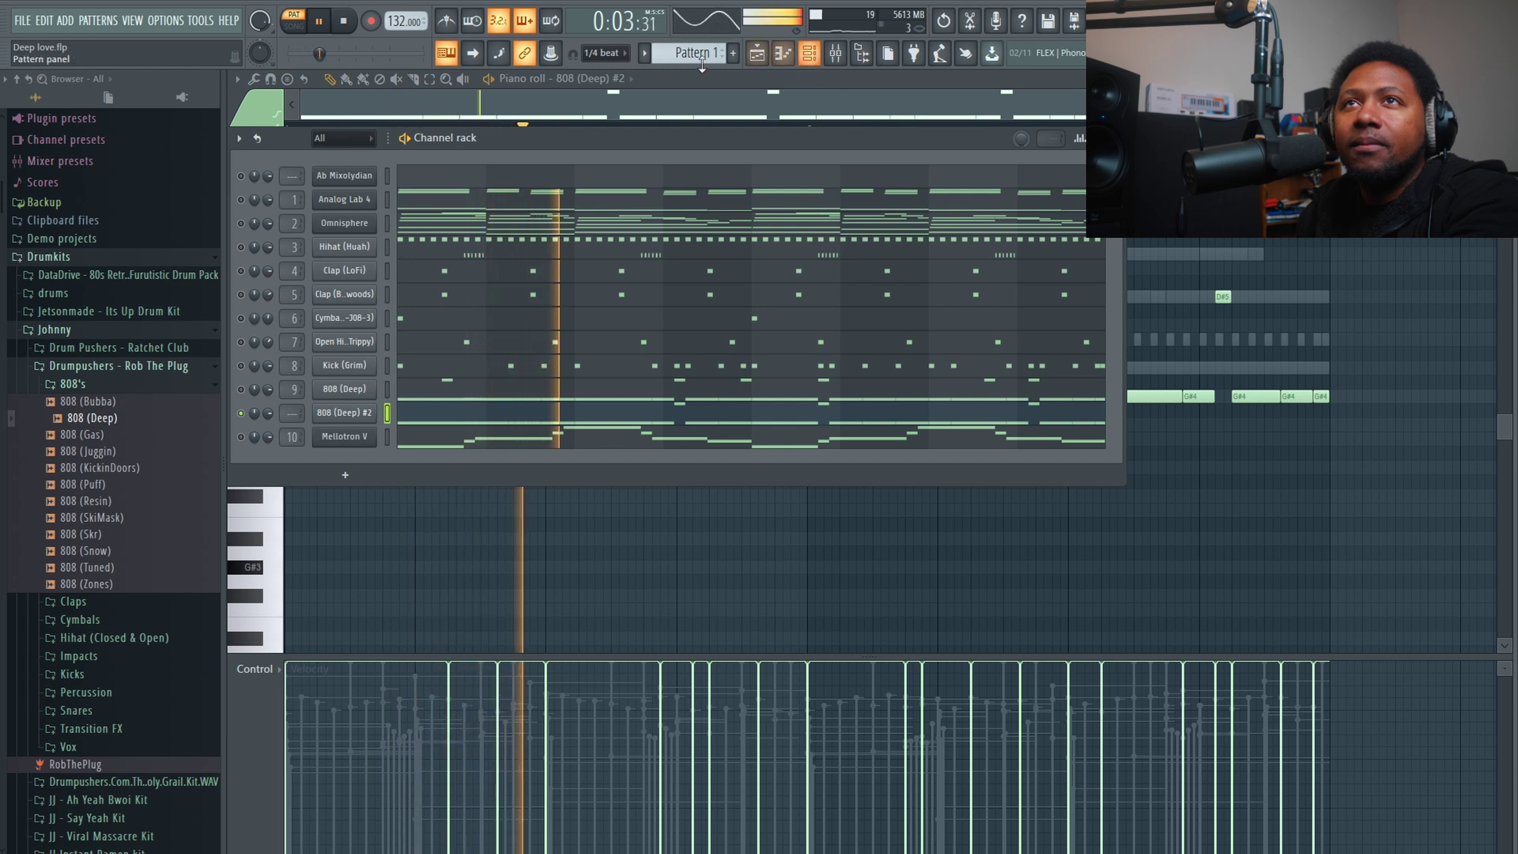
click(348, 25)
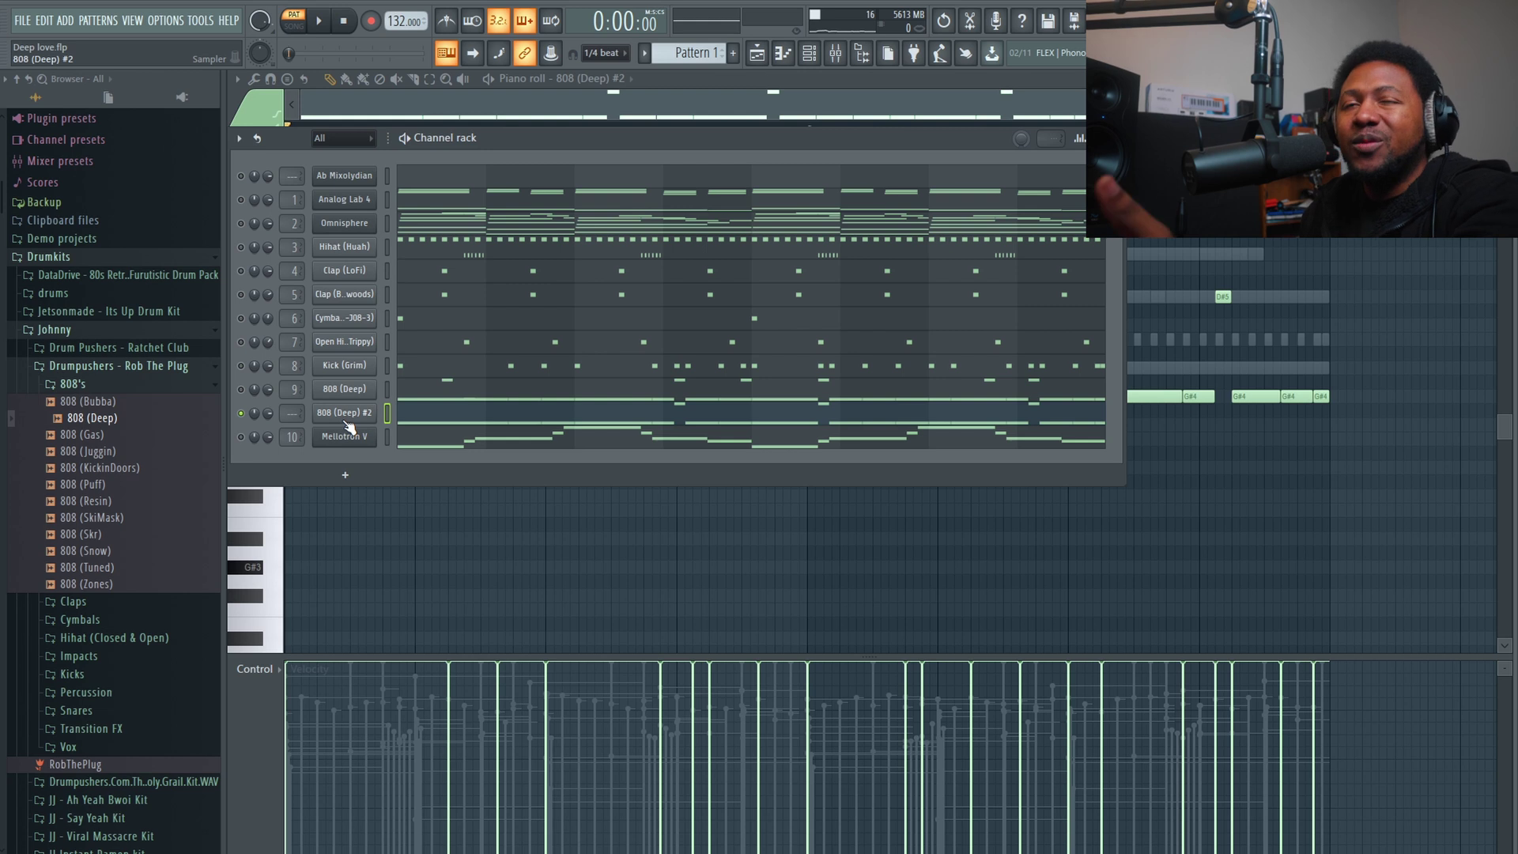
Enable Cut itself on the 808 (Deep) #2 channel.
right_click(345, 413)
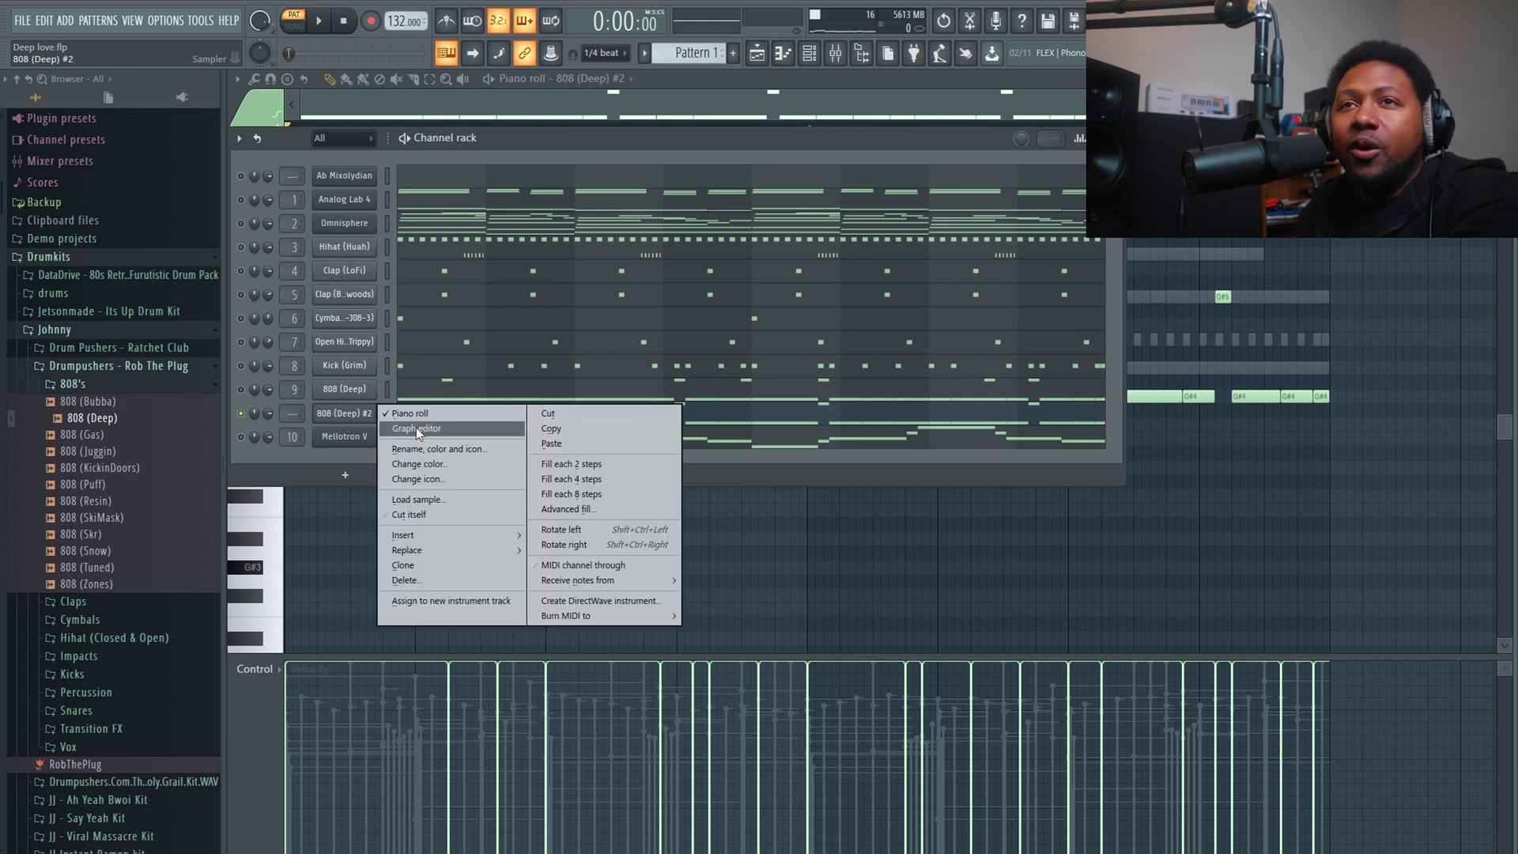
click(428, 514)
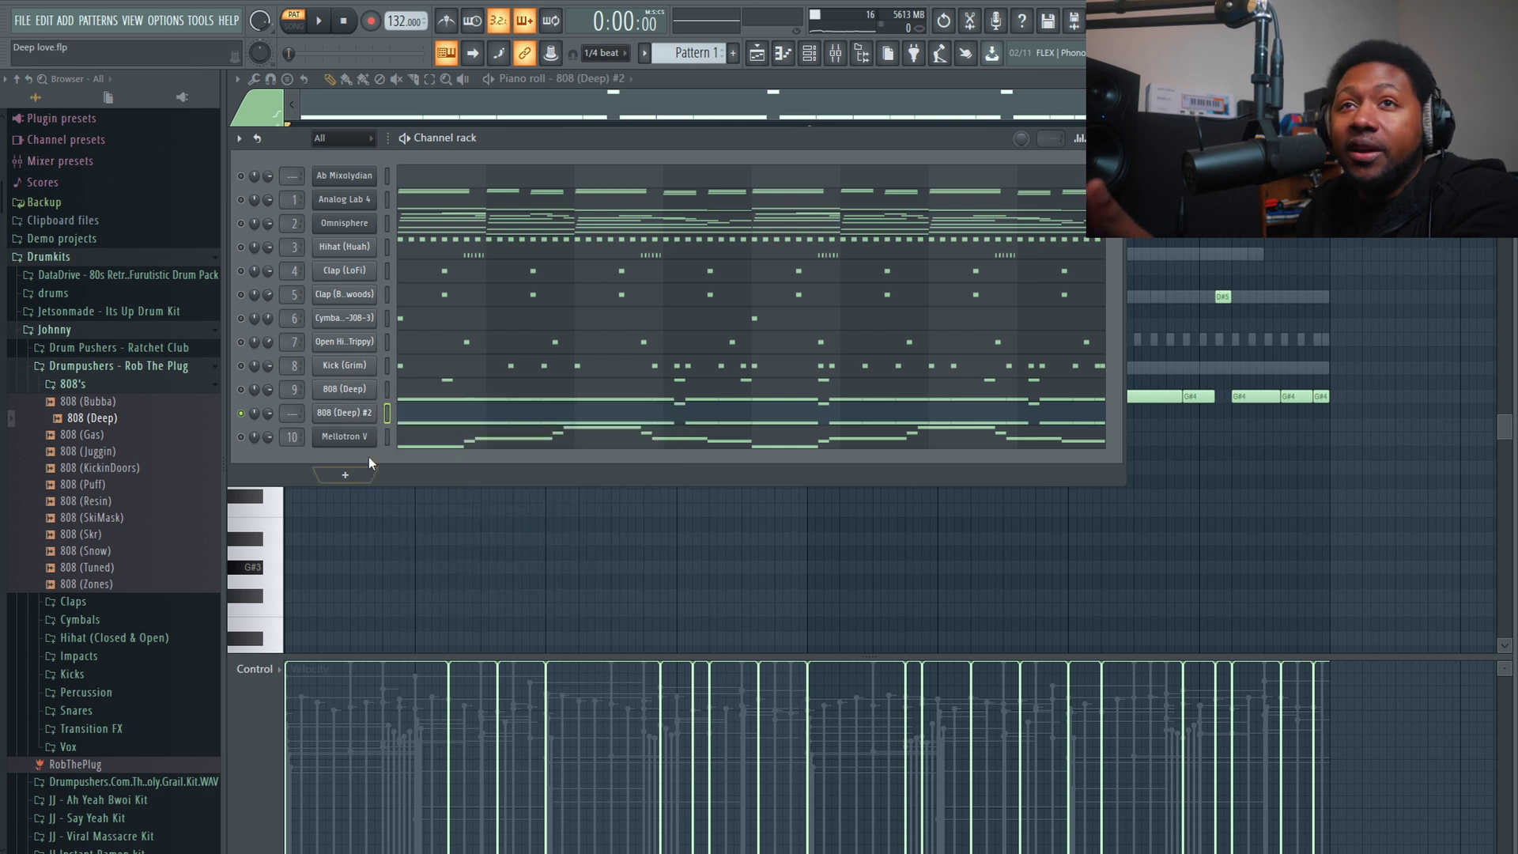
Show the 808 (Deep) #2 Miscellaneous functions tab with cut group 6, and play the beat.
click(359, 413)
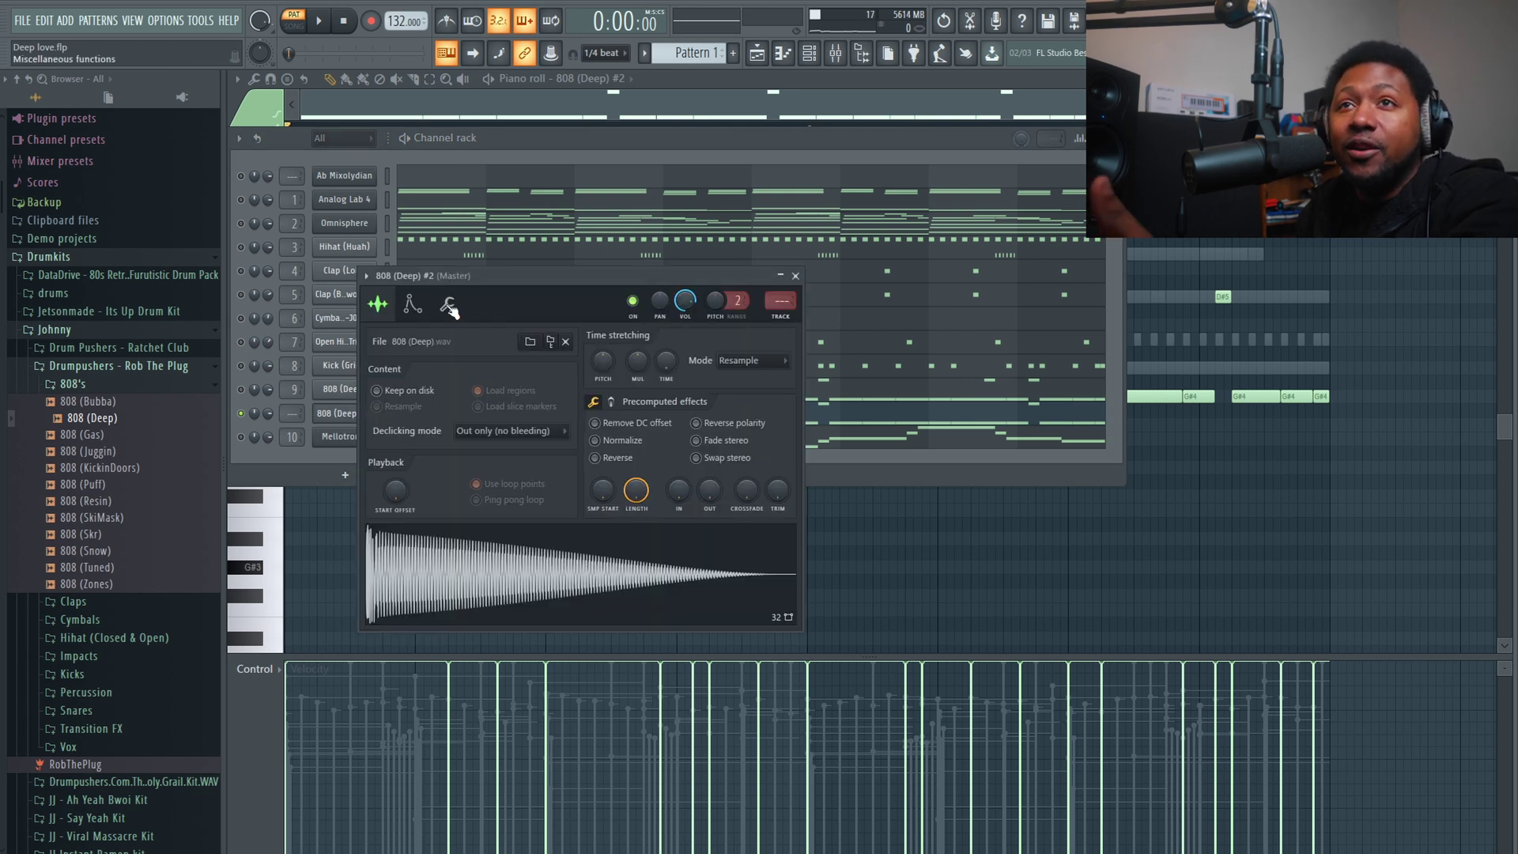
click(355, 415)
click(356, 415)
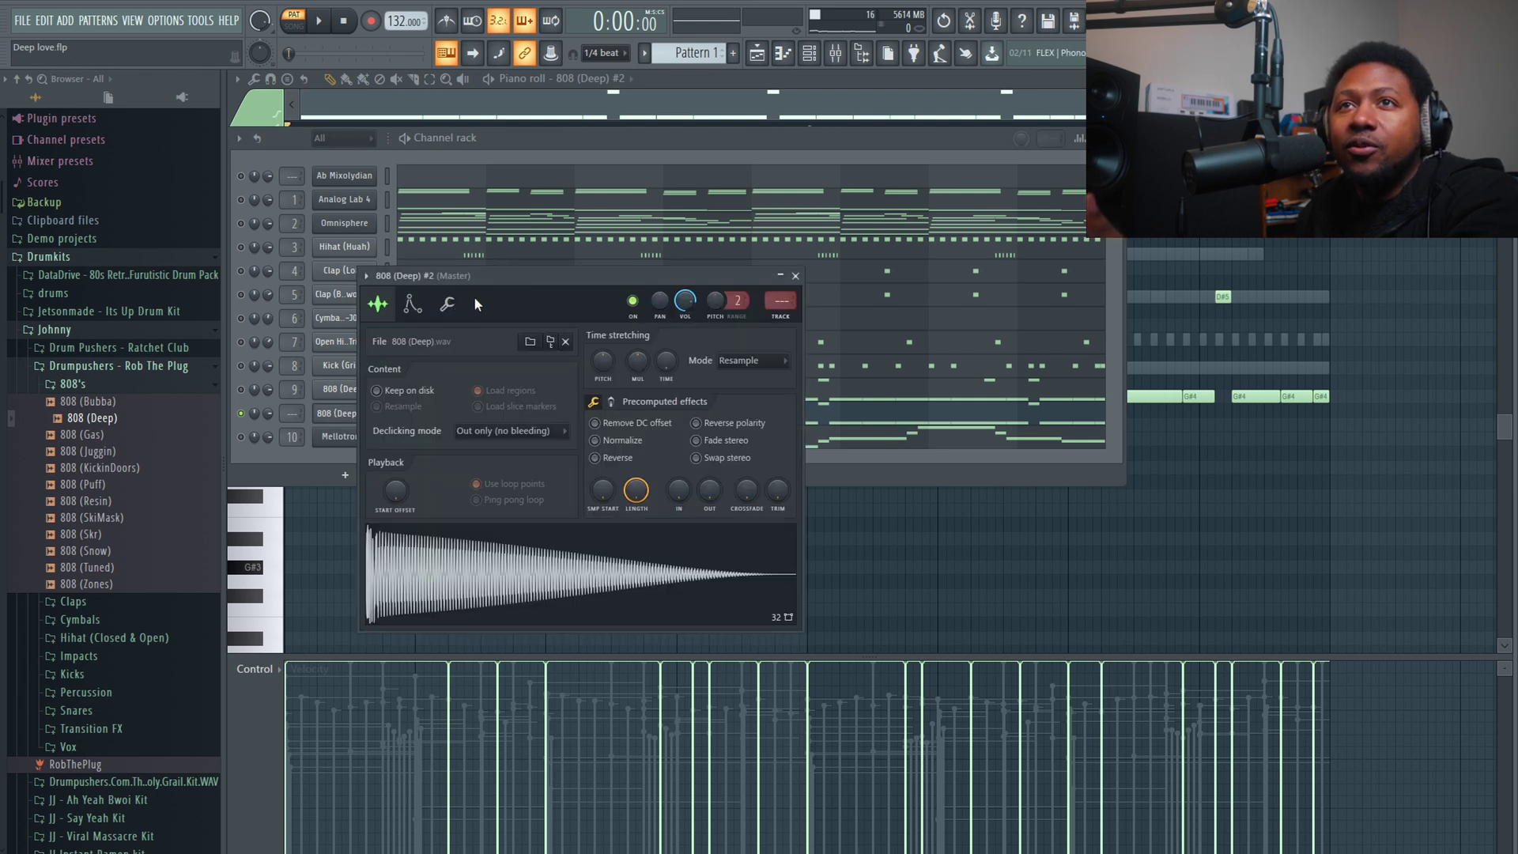
click(446, 305)
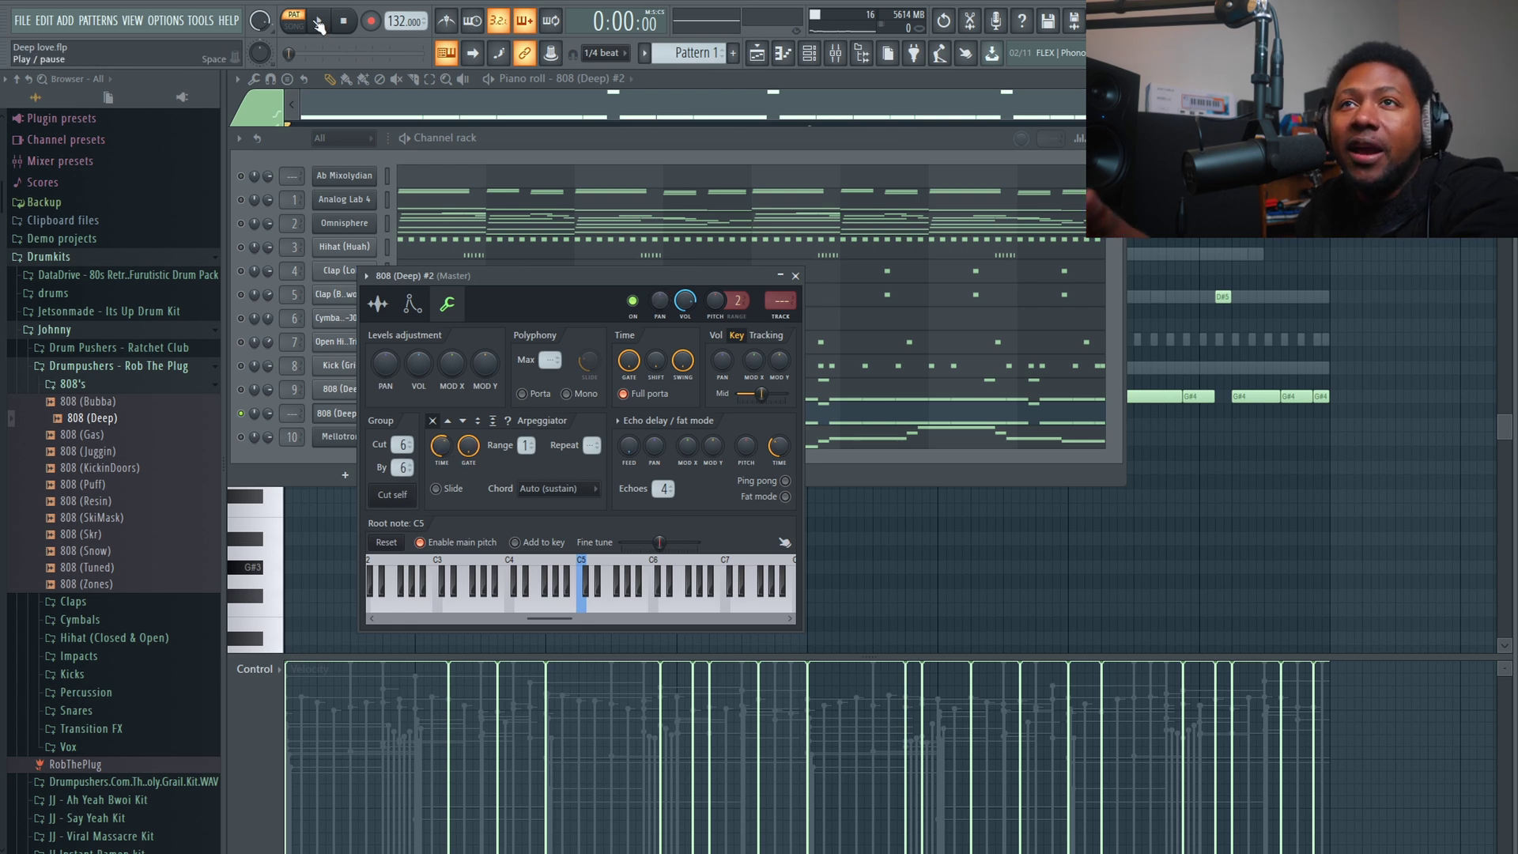
click(319, 25)
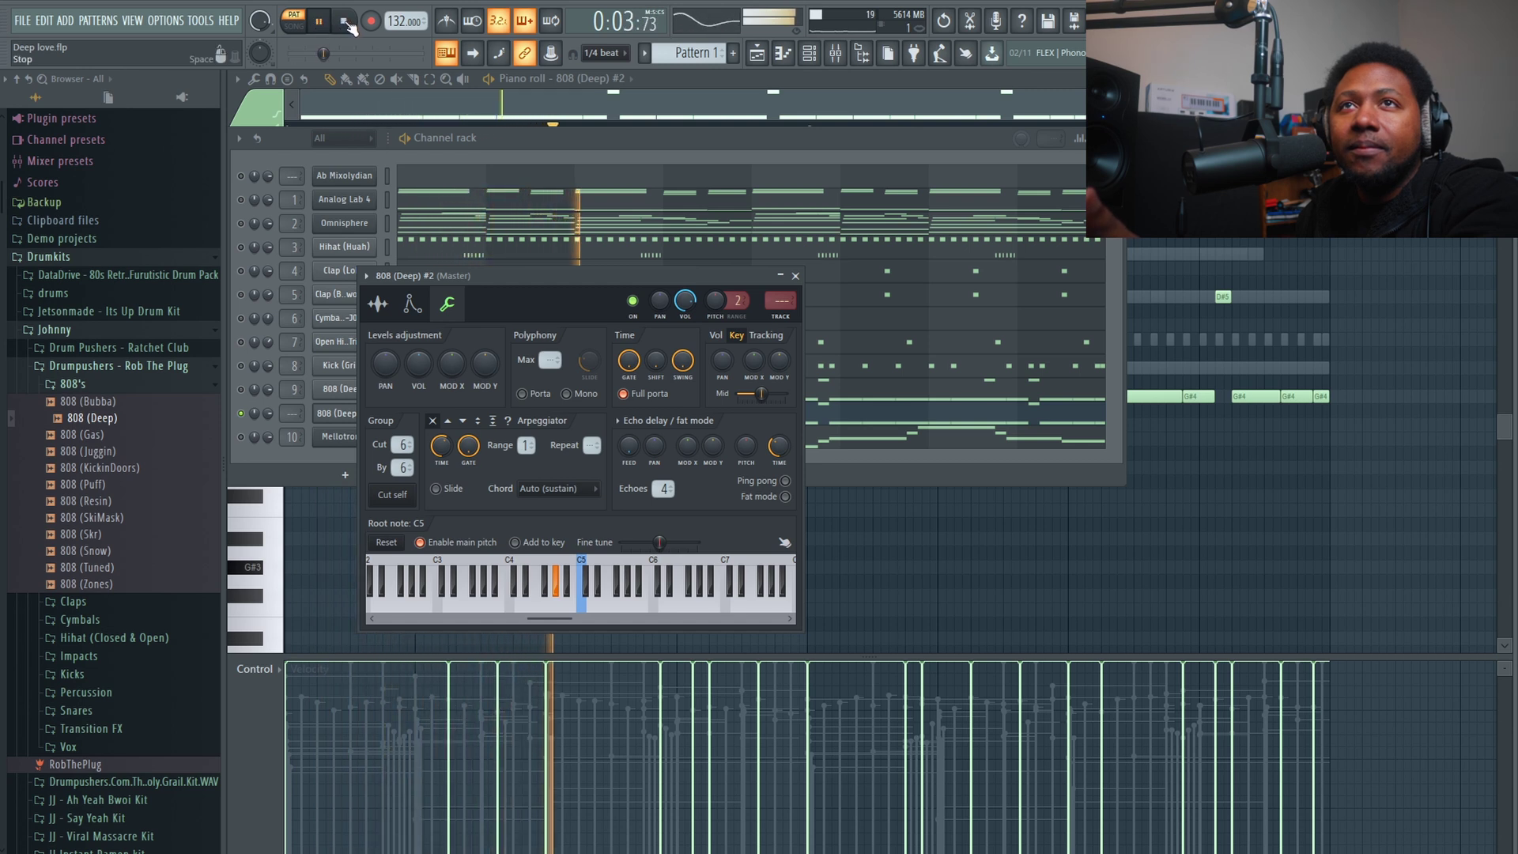
click(346, 22)
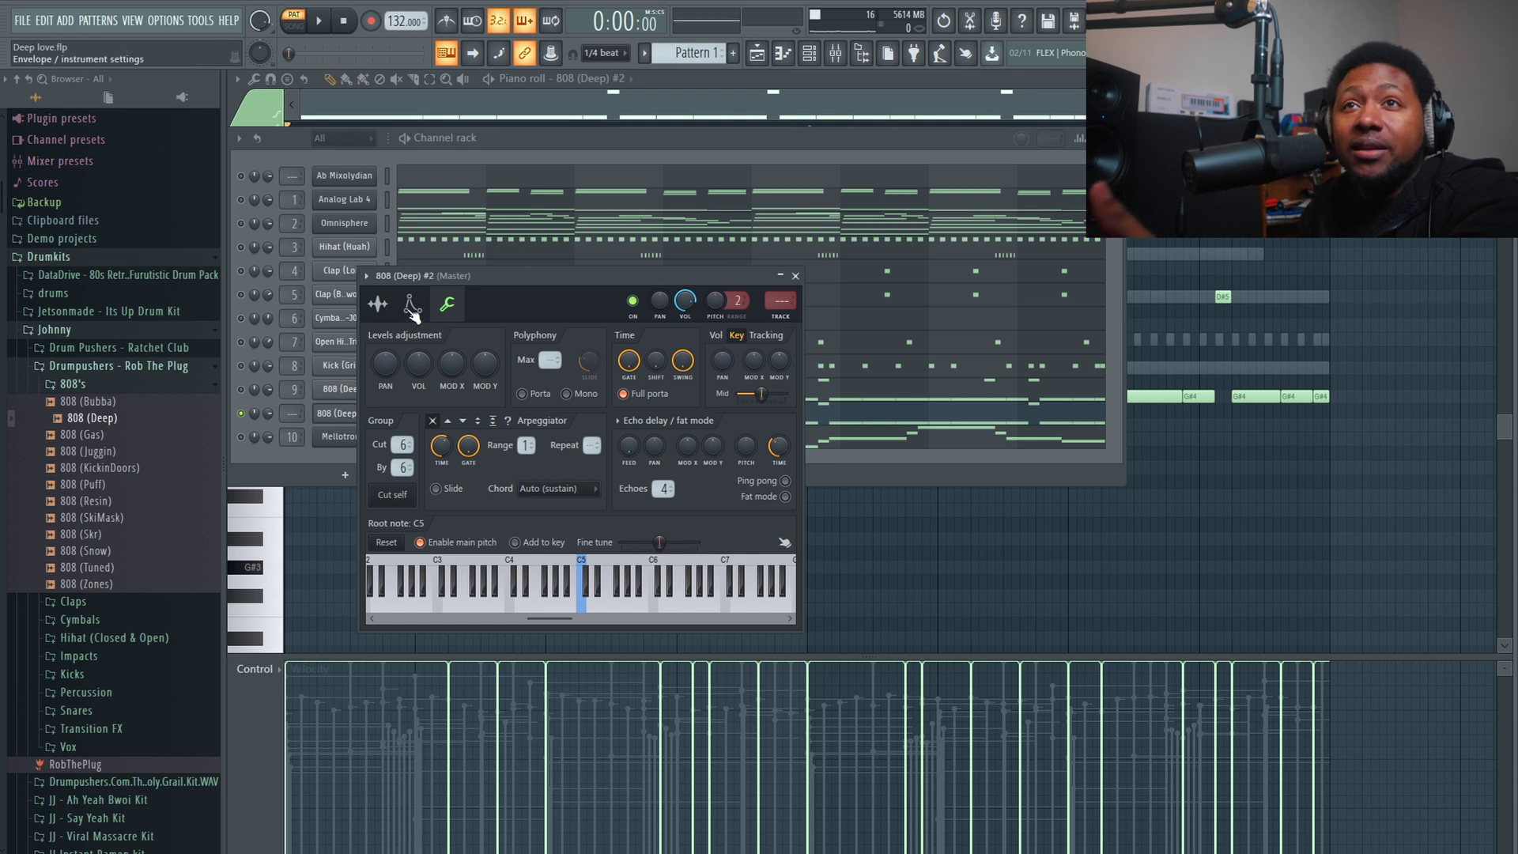
click(413, 310)
Enable the 808 (Deep) #2 volume envelope with attack set to zero.
click(447, 306)
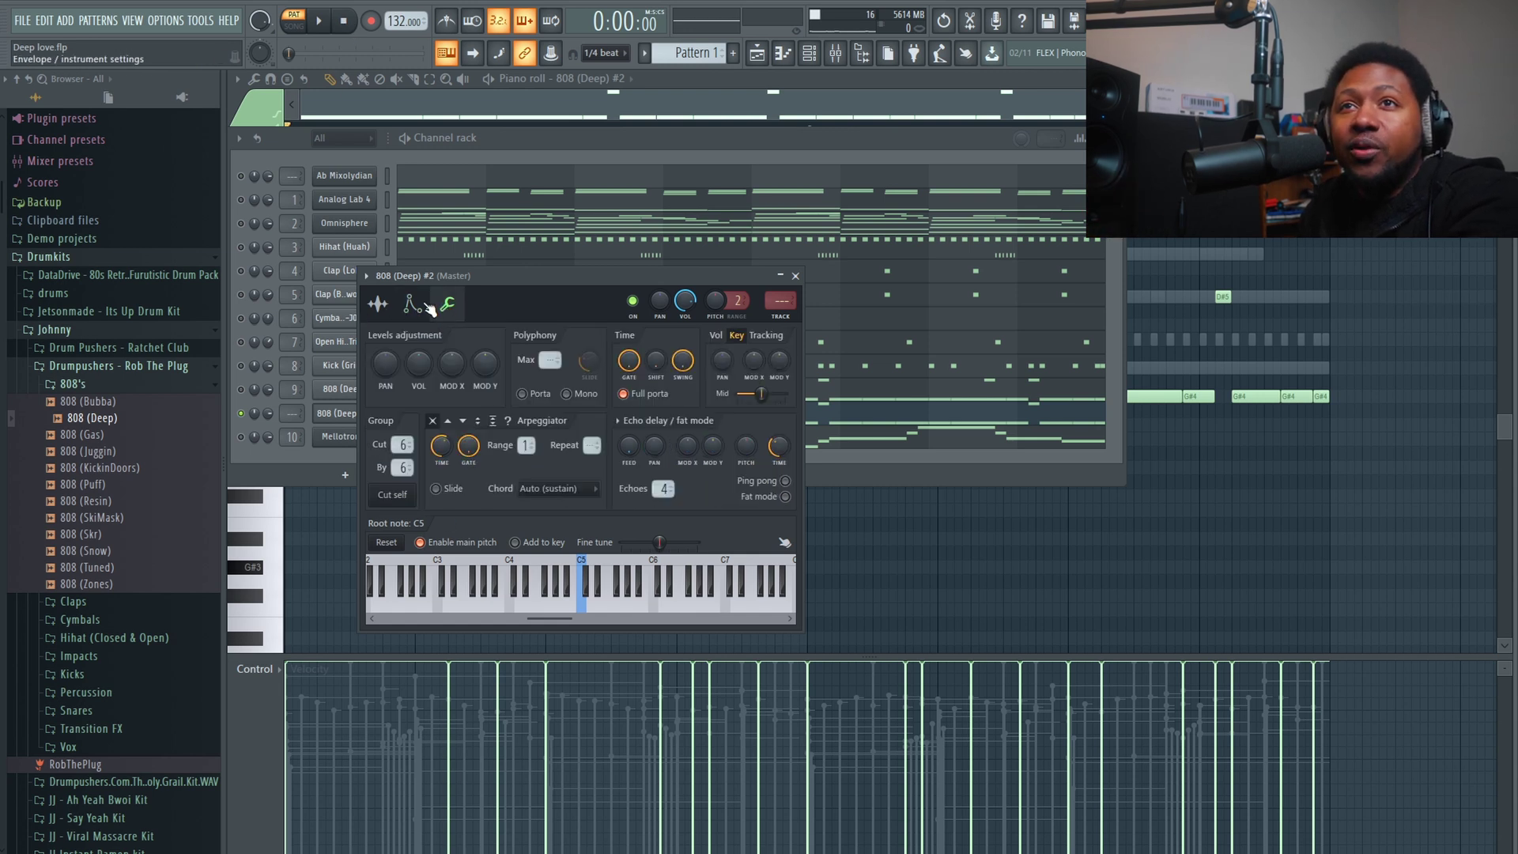
click(412, 304)
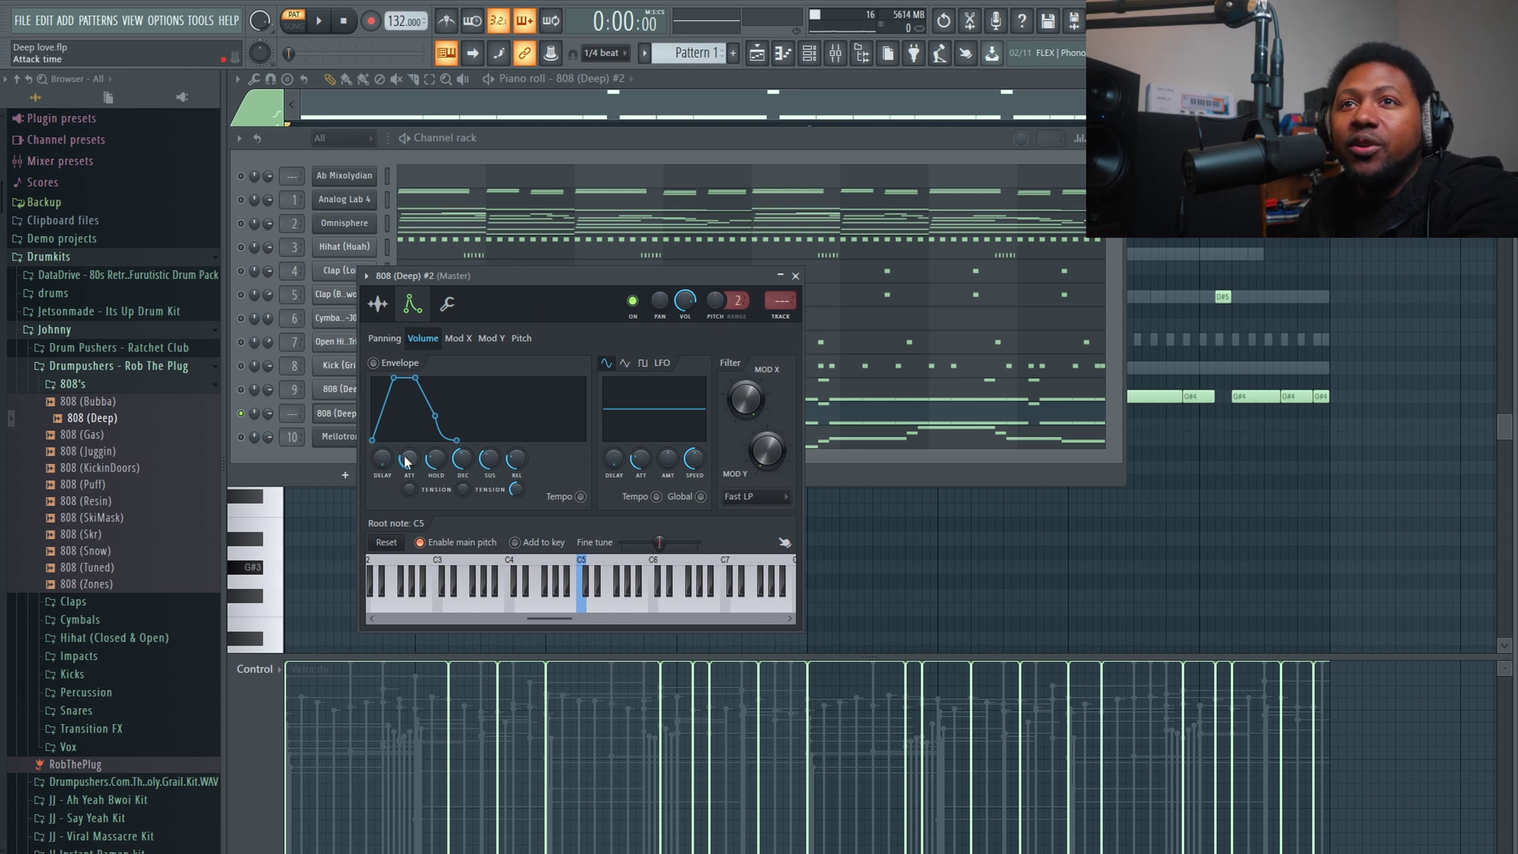
drag(409, 459, 409, 490)
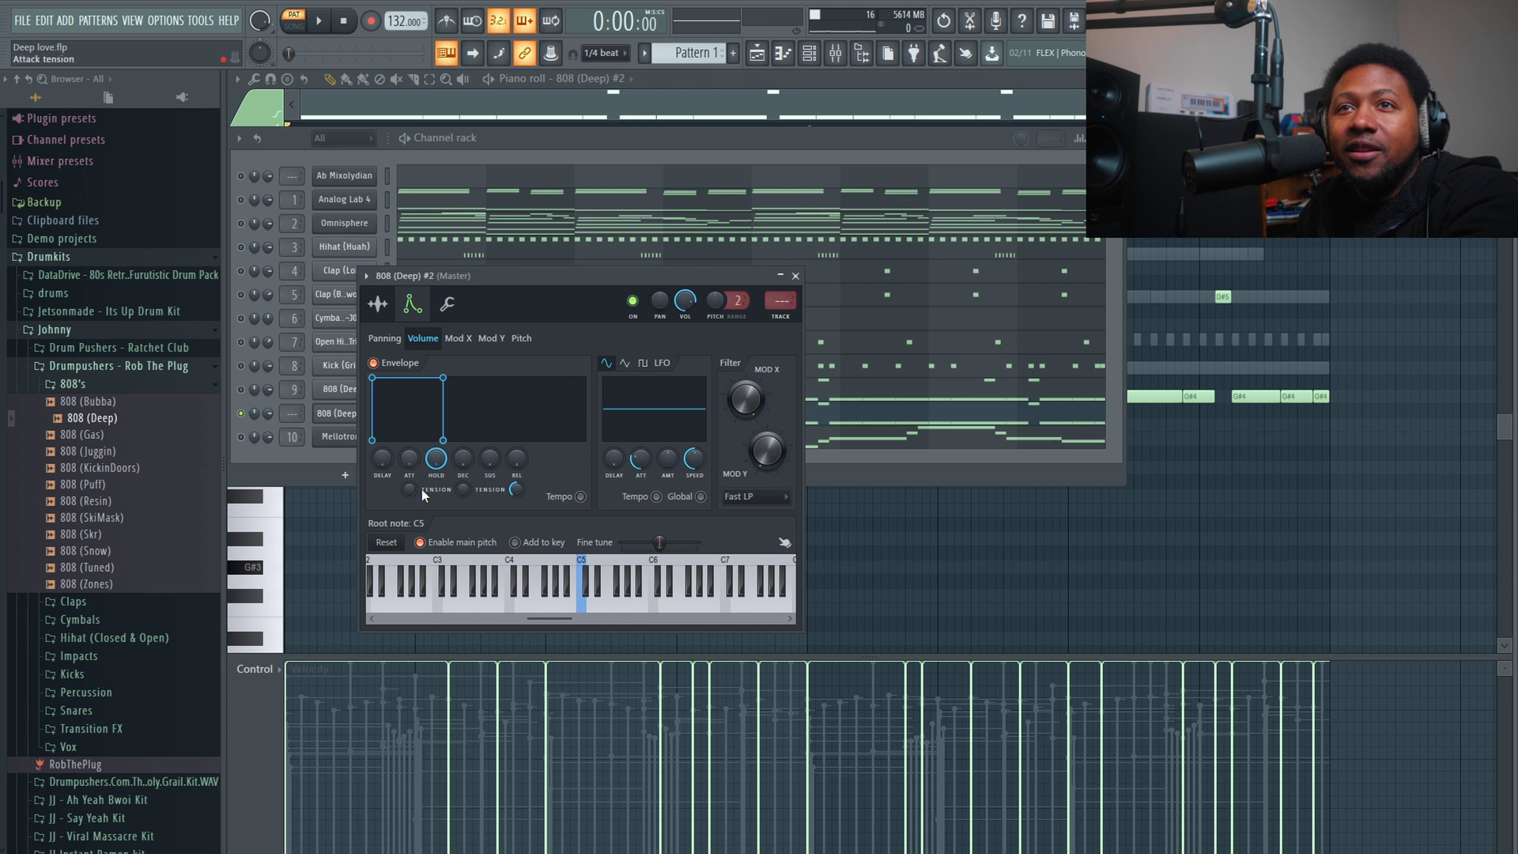
Audition the 808 (Deep) #2 on C5 several times from the mini keyboard.
click(797, 278)
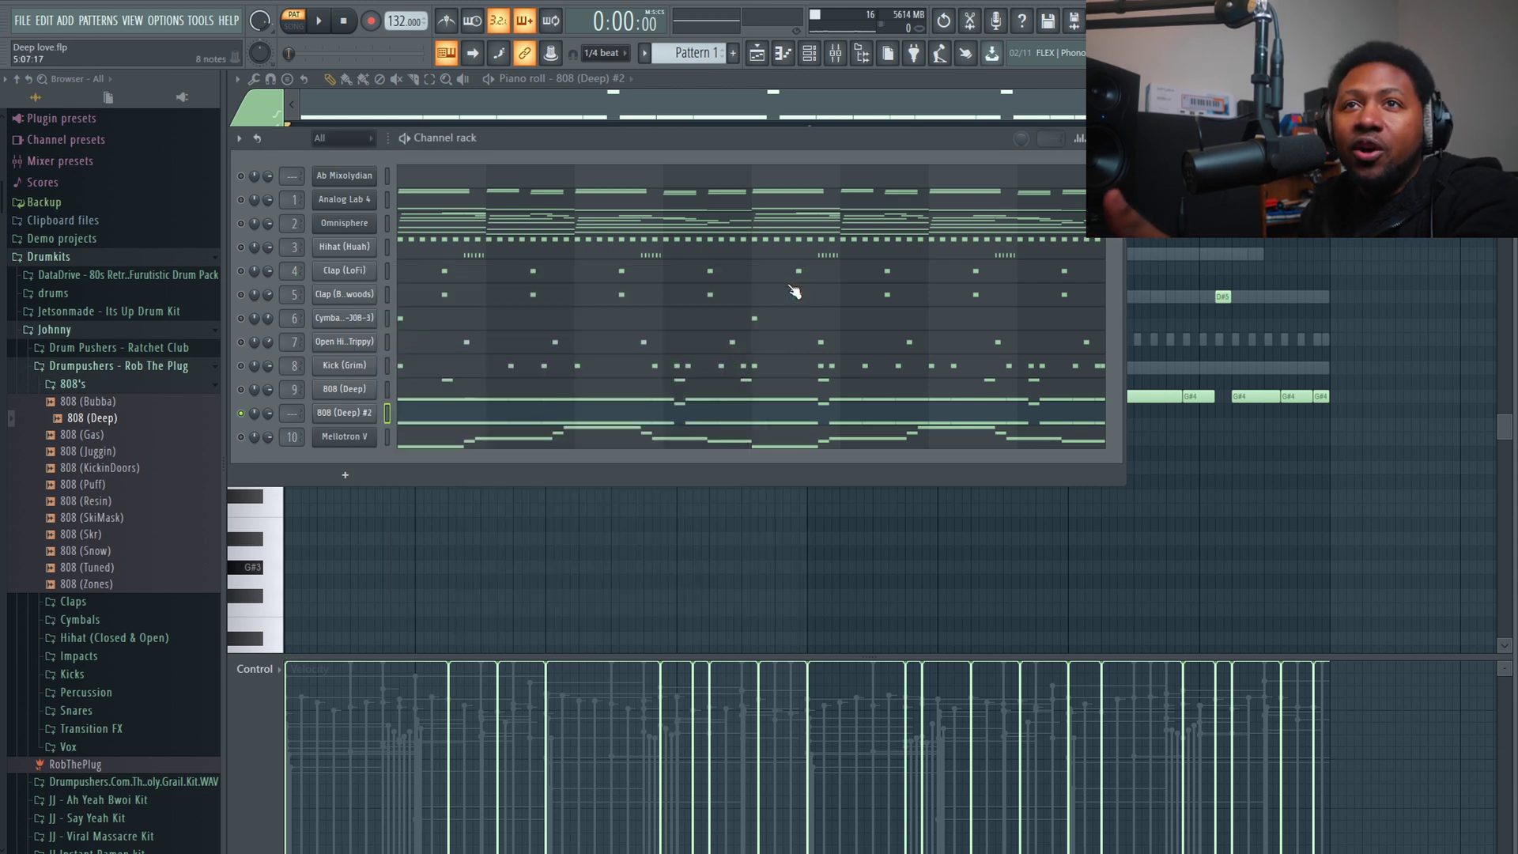
click(345, 416)
click(582, 609)
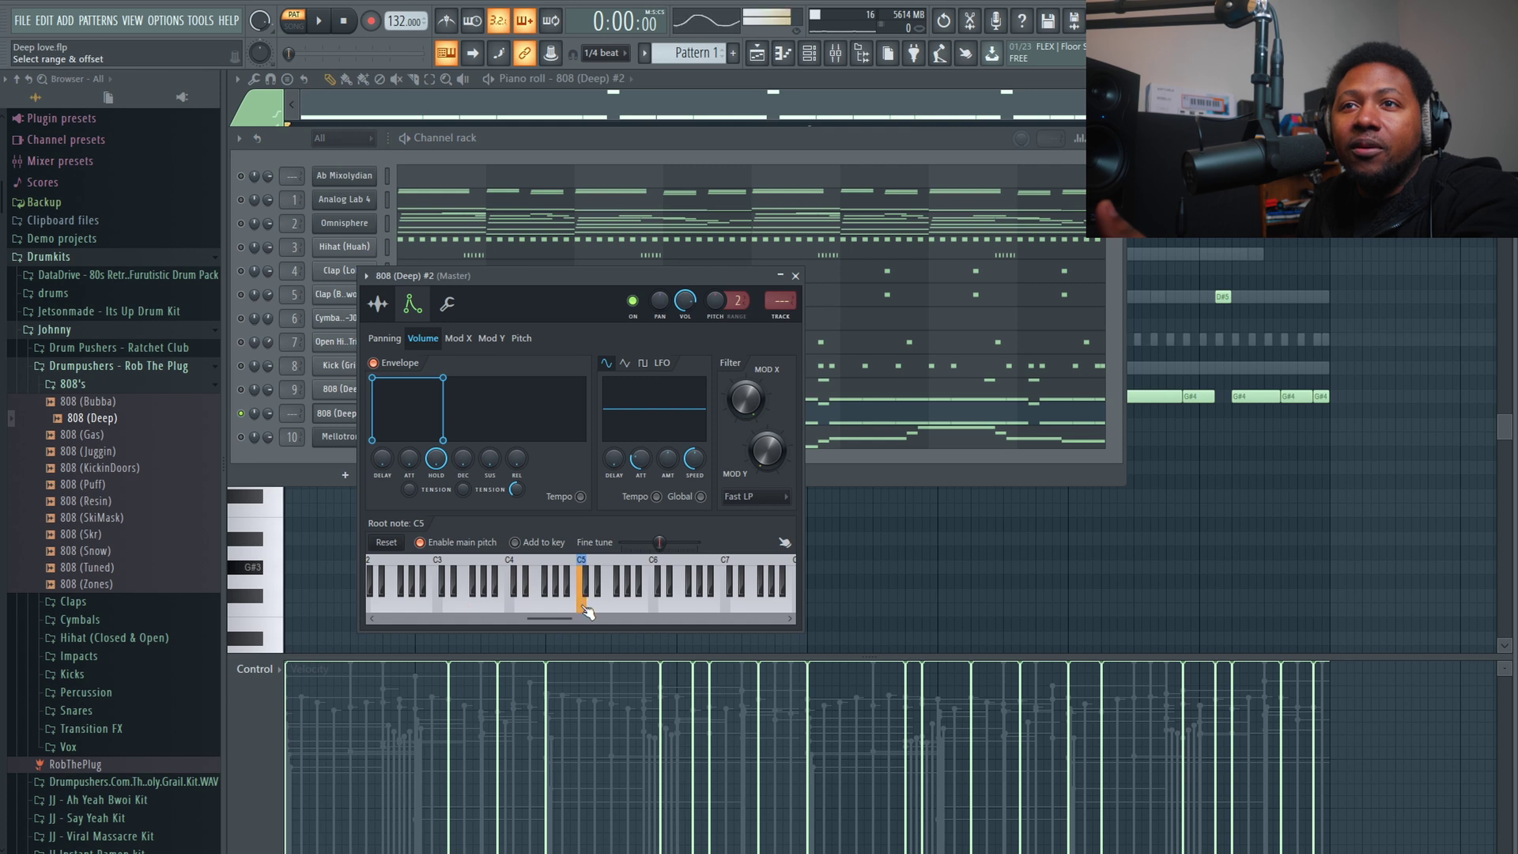
click(582, 609)
click(582, 609)
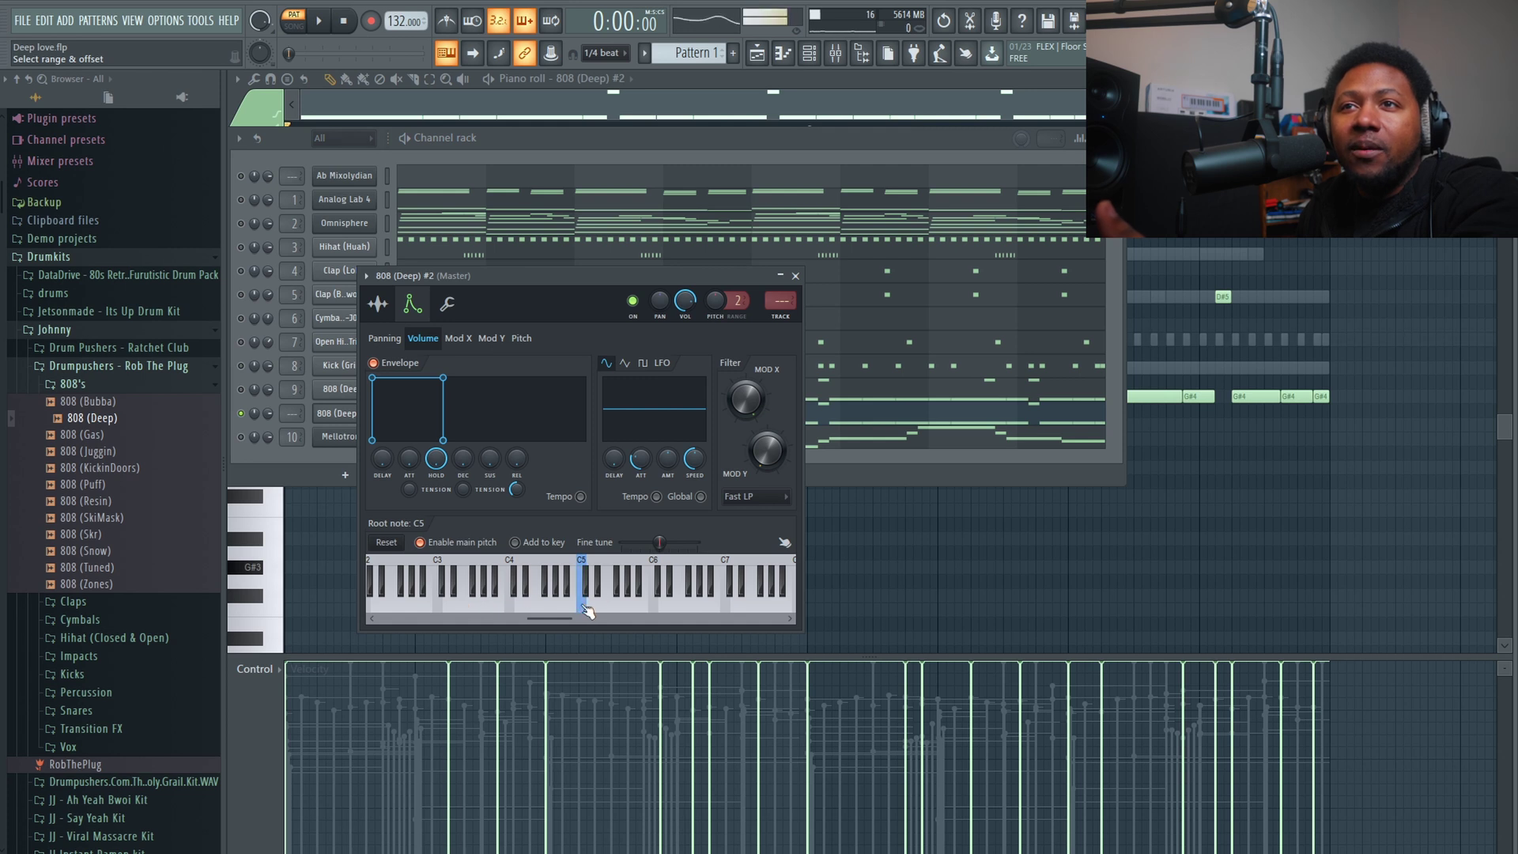
click(583, 609)
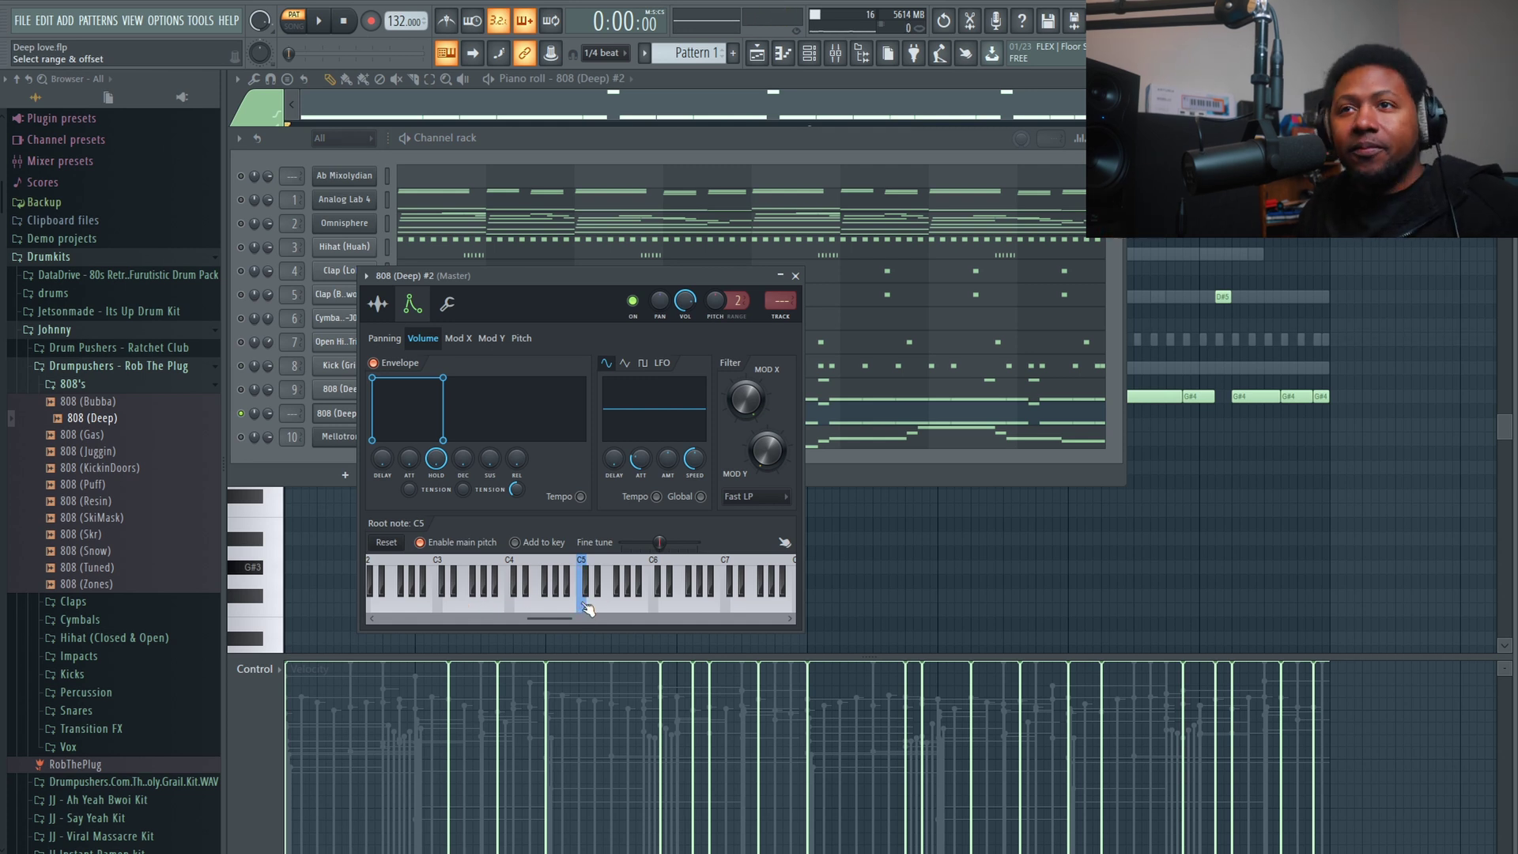
click(582, 609)
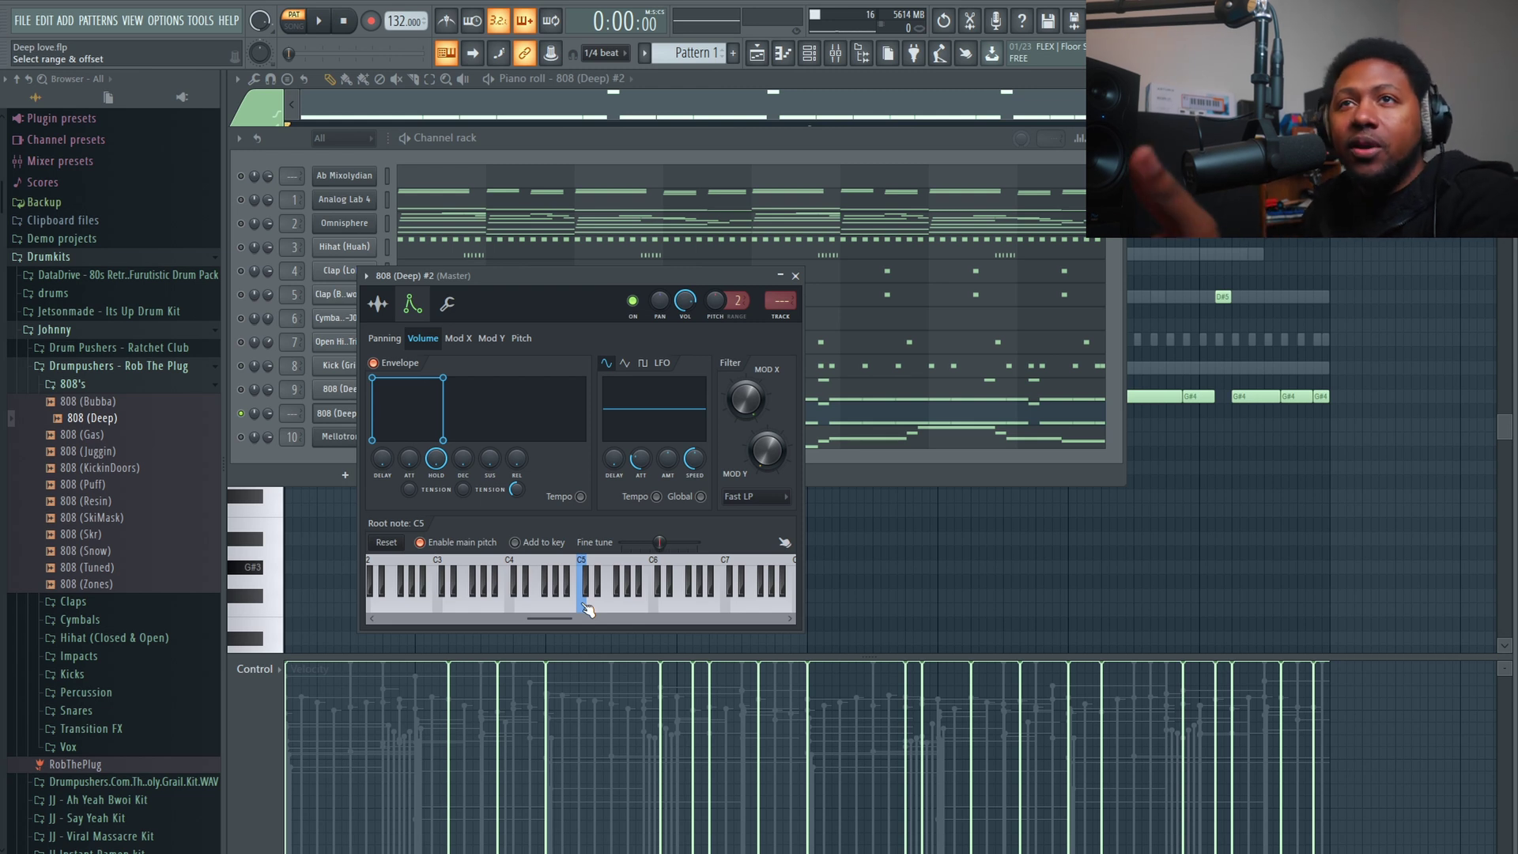
click(383, 308)
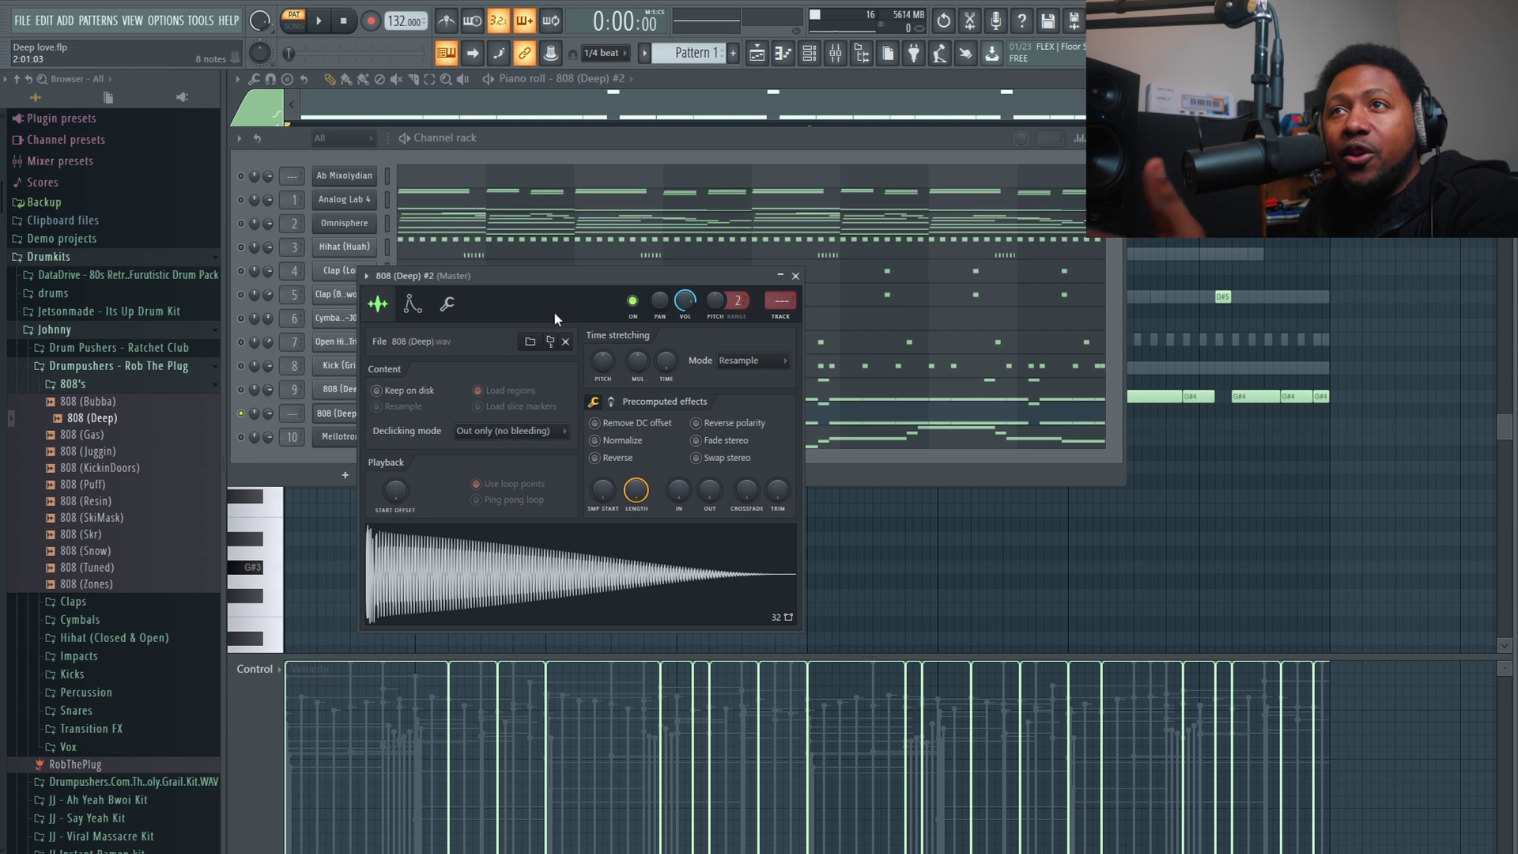
Turn on Mono under Polyphony for the 808 (Deep) #2 channel.
click(795, 275)
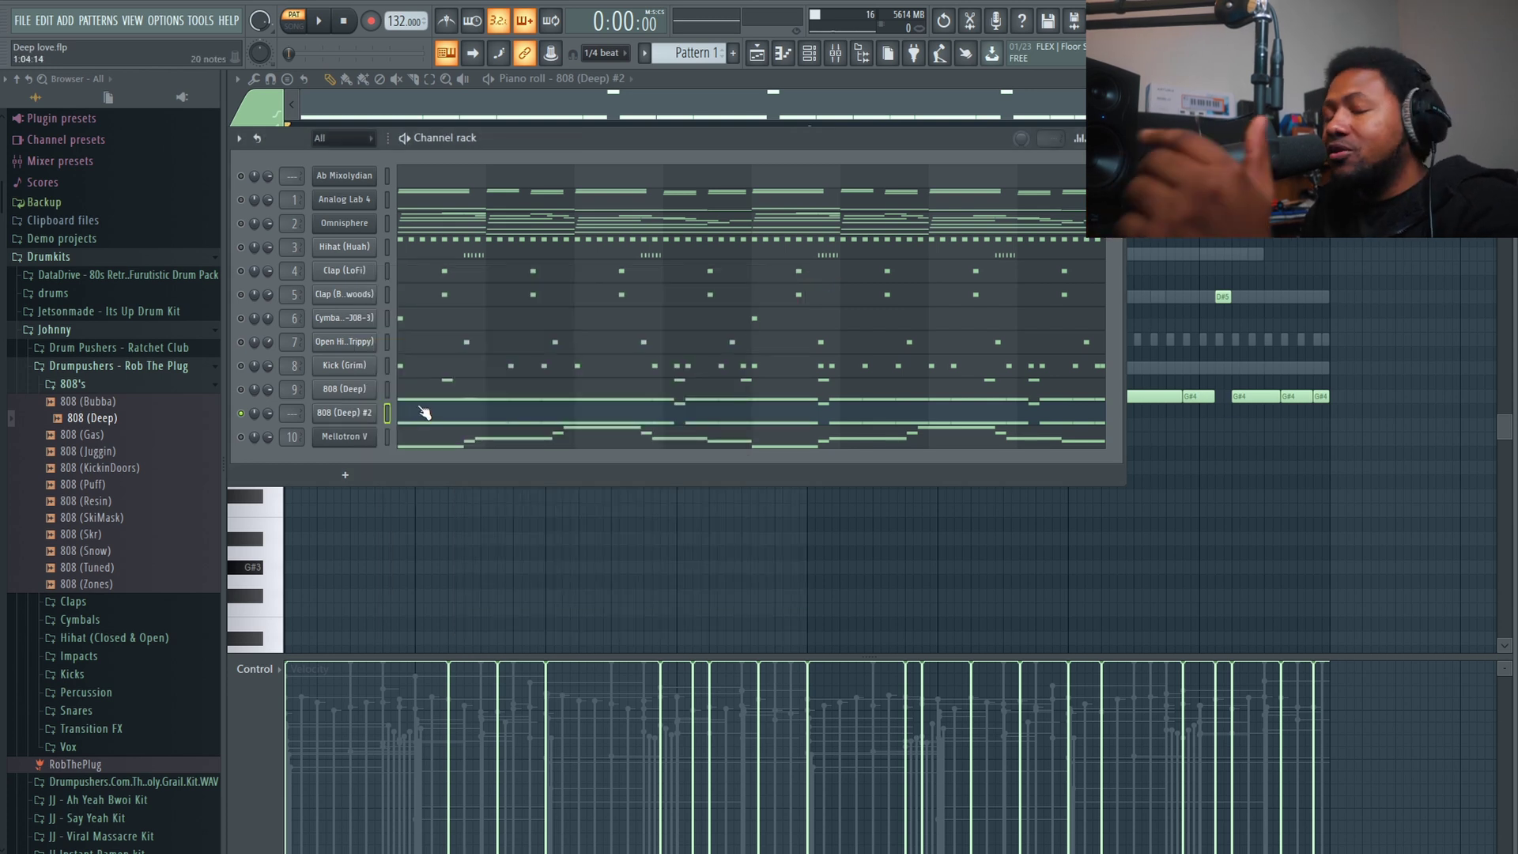
click(370, 414)
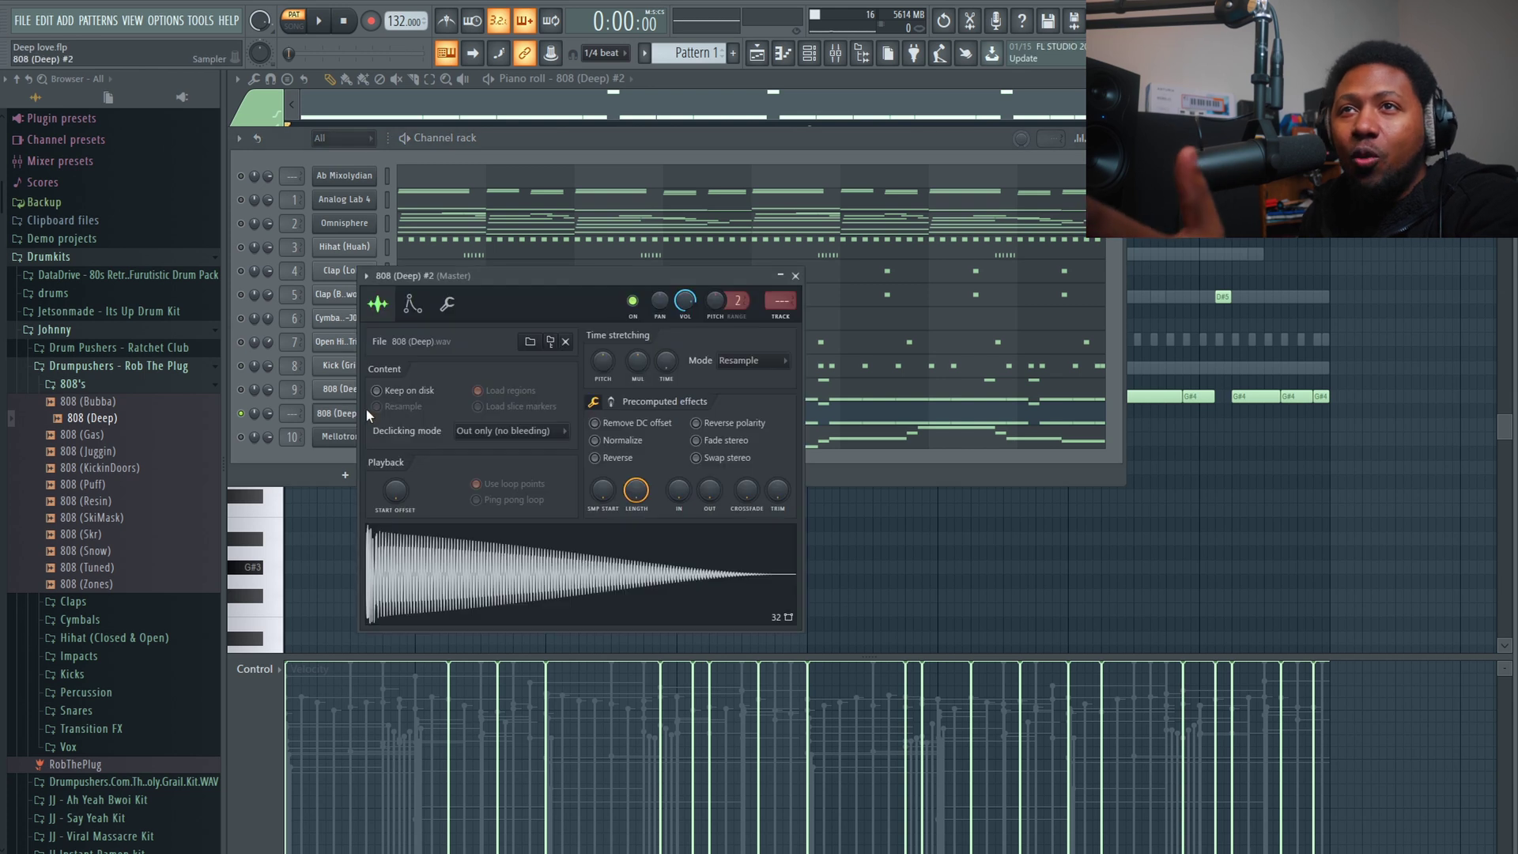
click(412, 304)
click(457, 309)
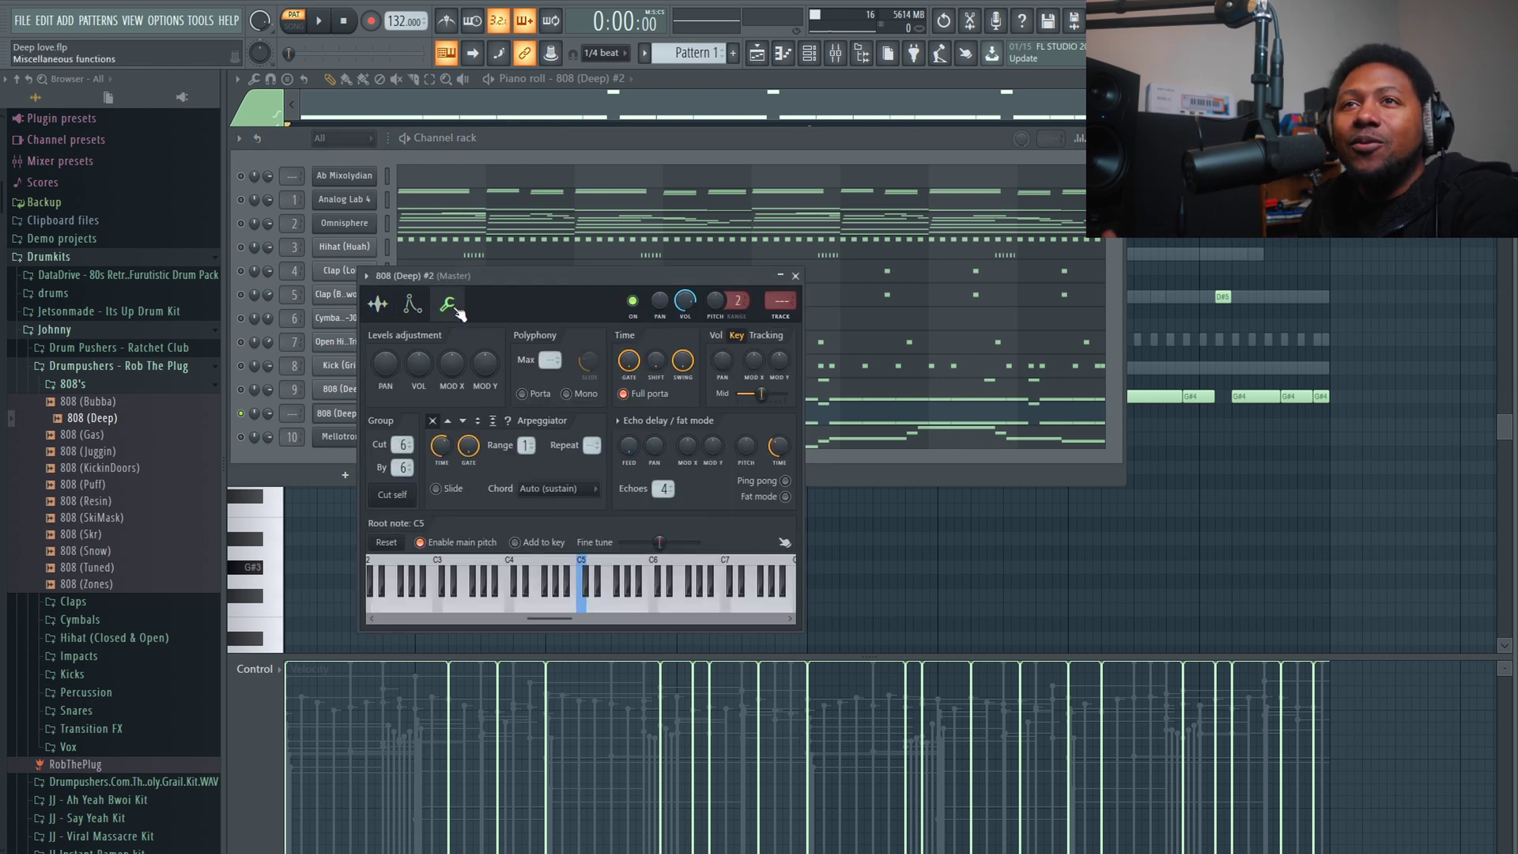
click(568, 394)
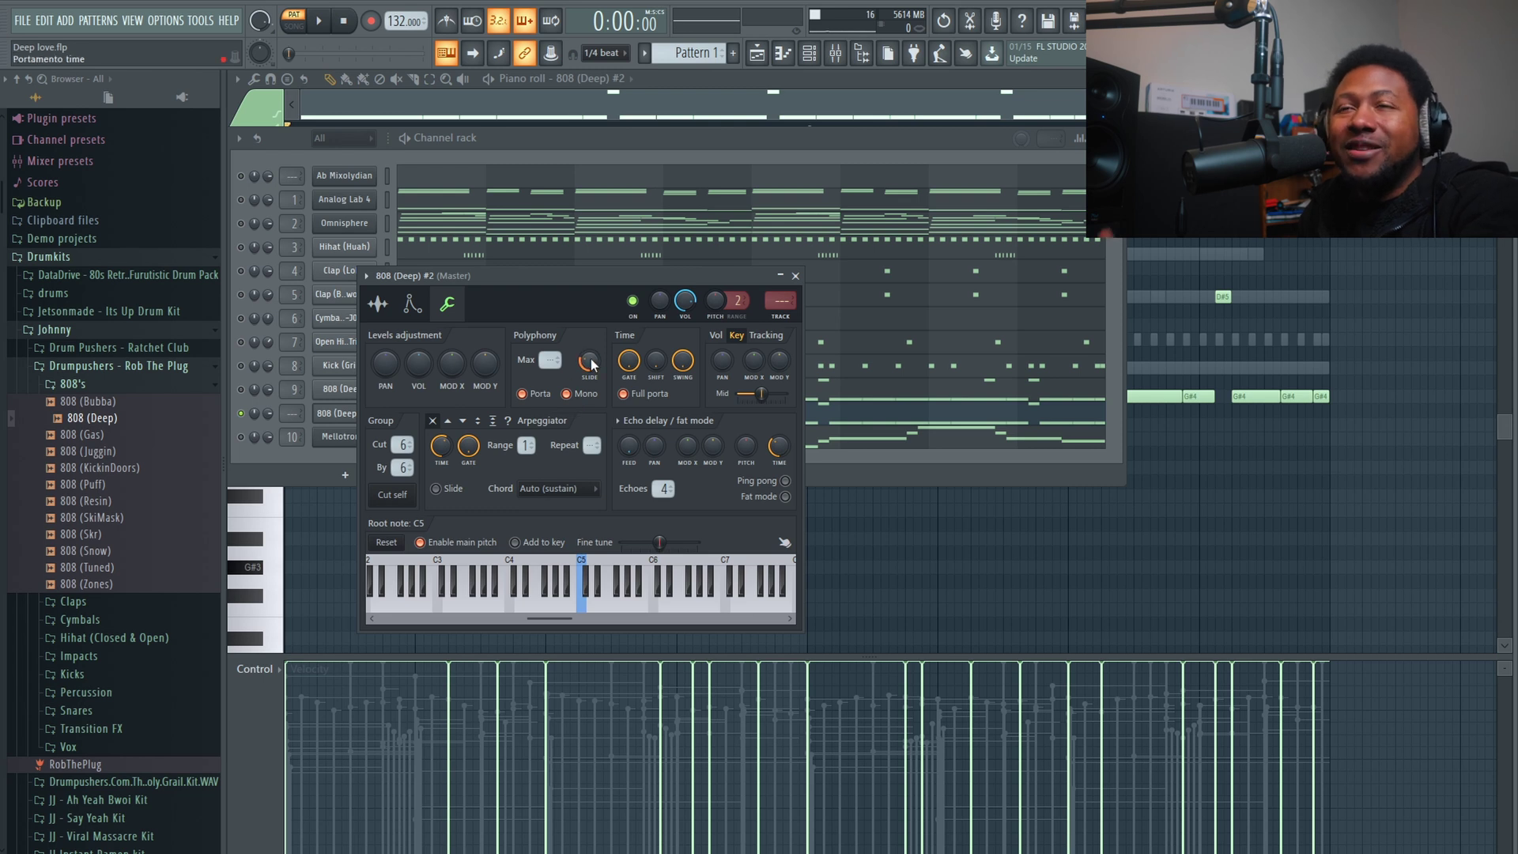
click(628, 236)
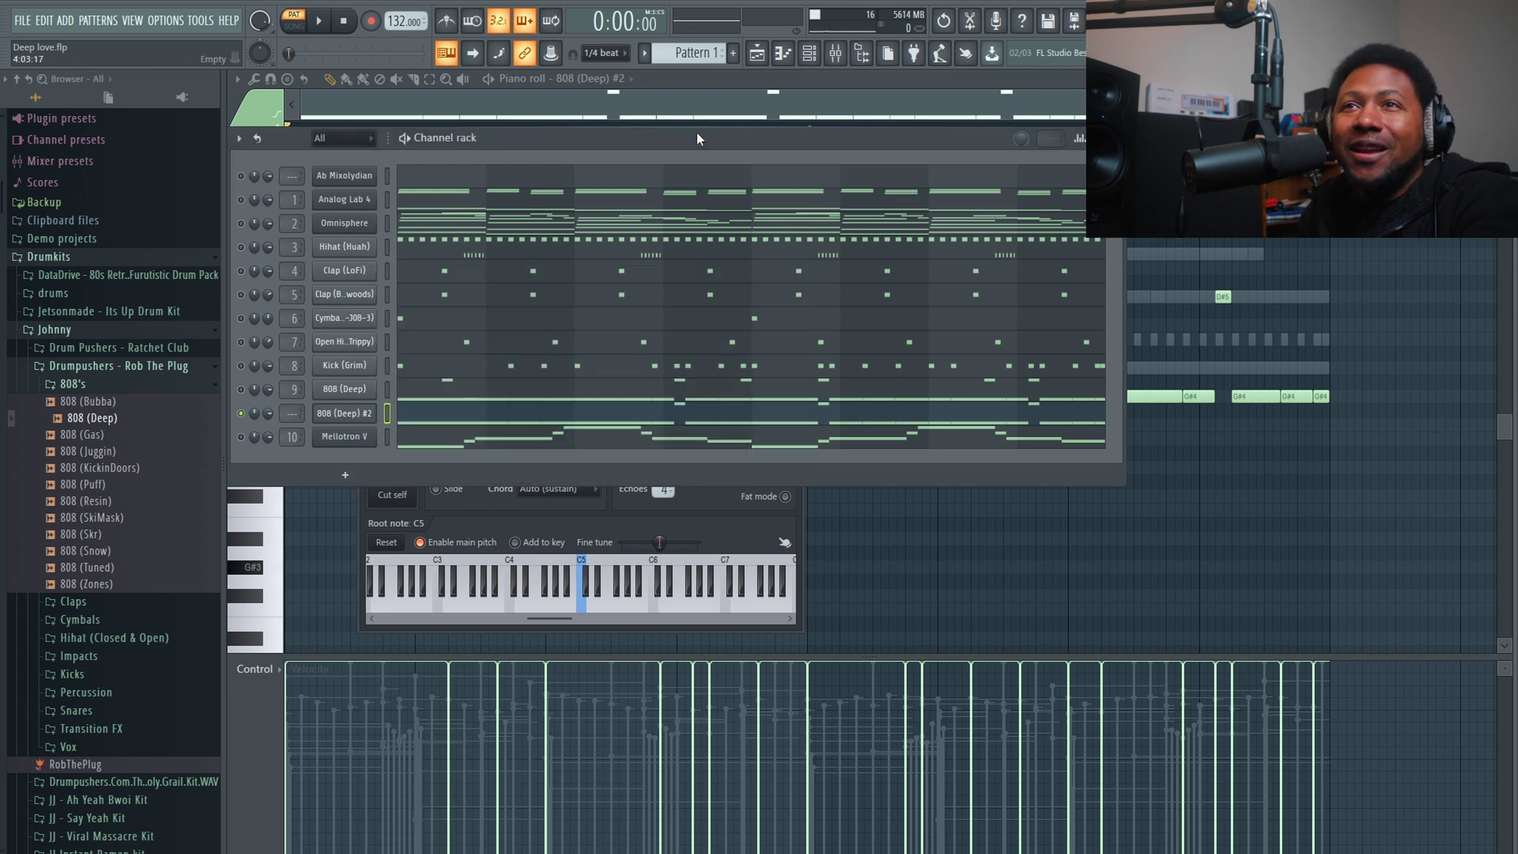
click(546, 419)
click(408, 300)
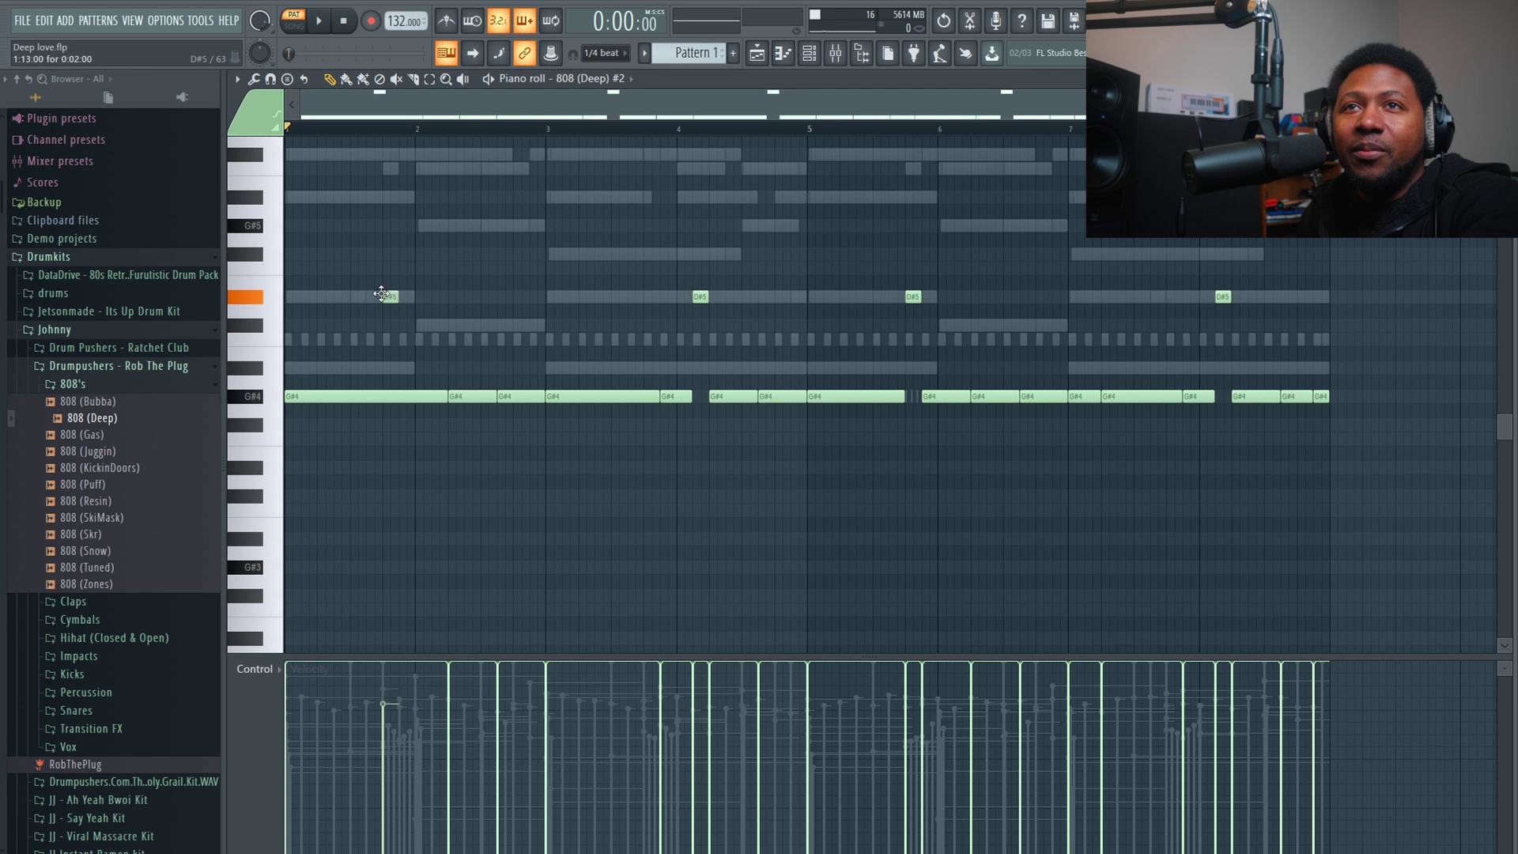
key(space)
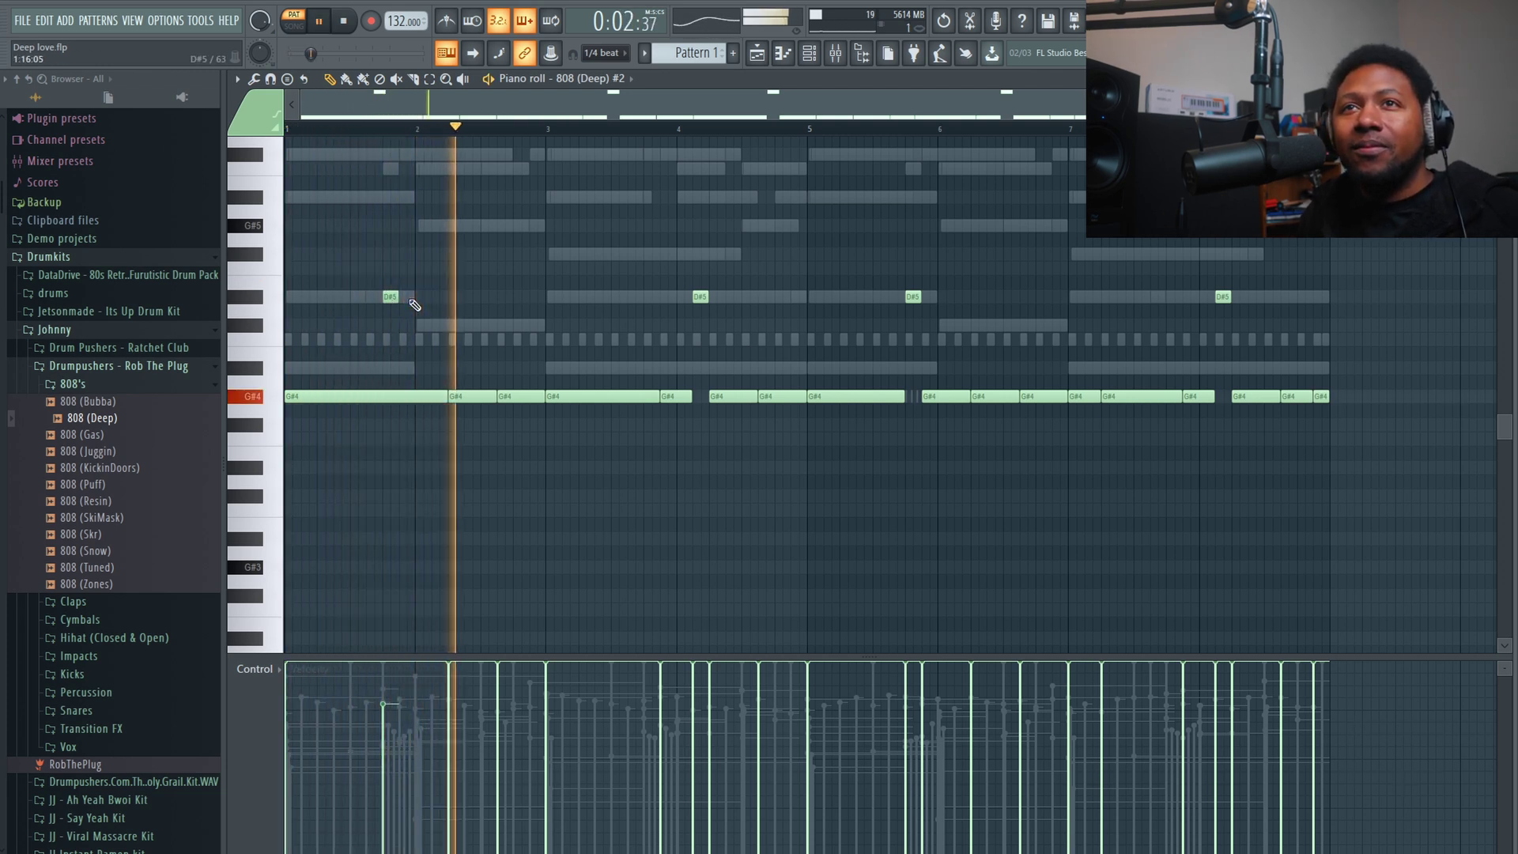
key(space)
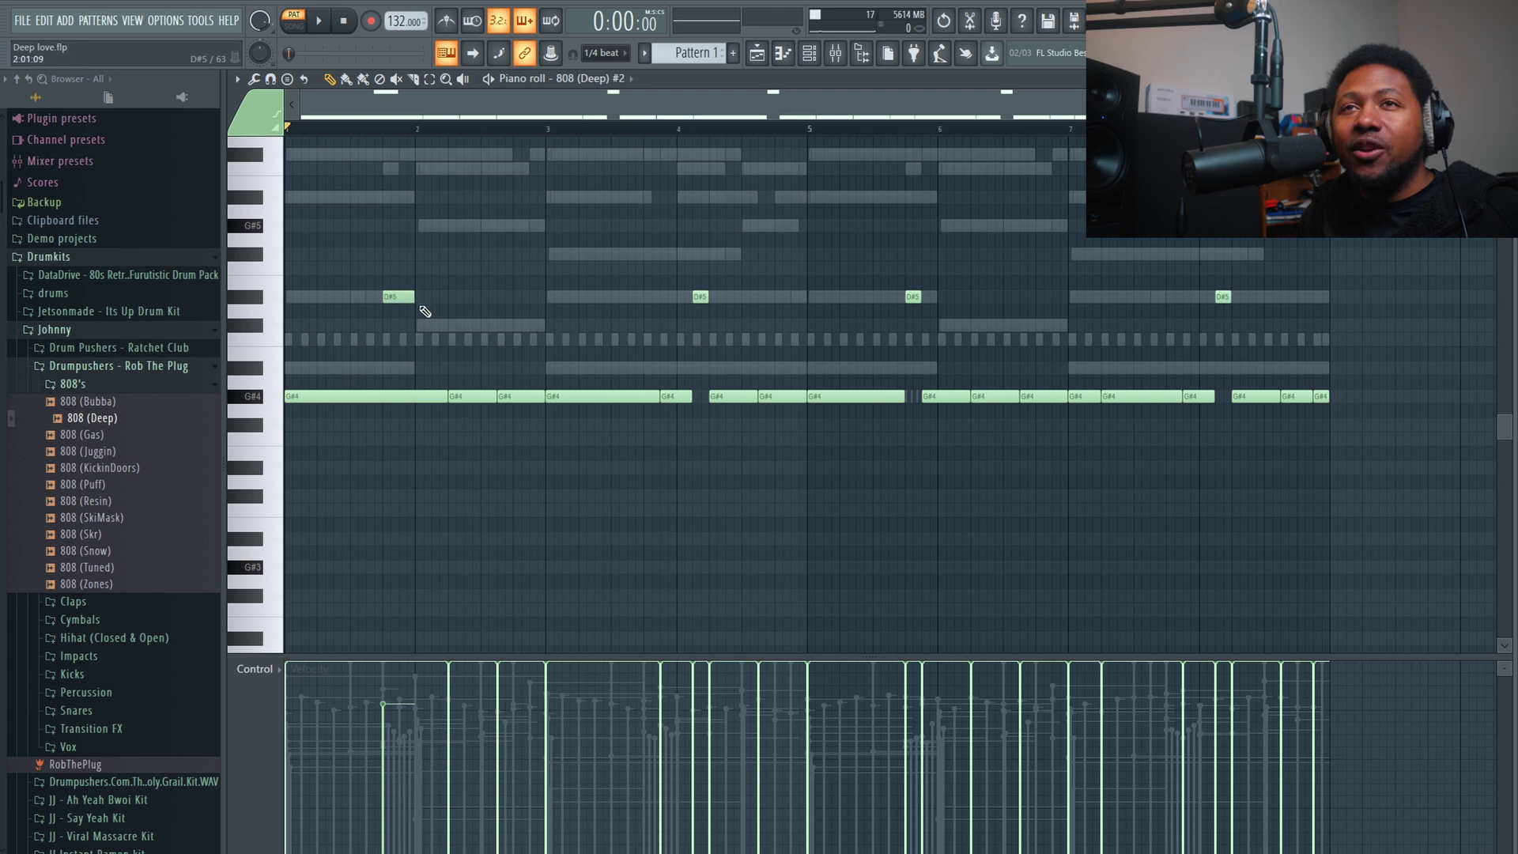
key(space)
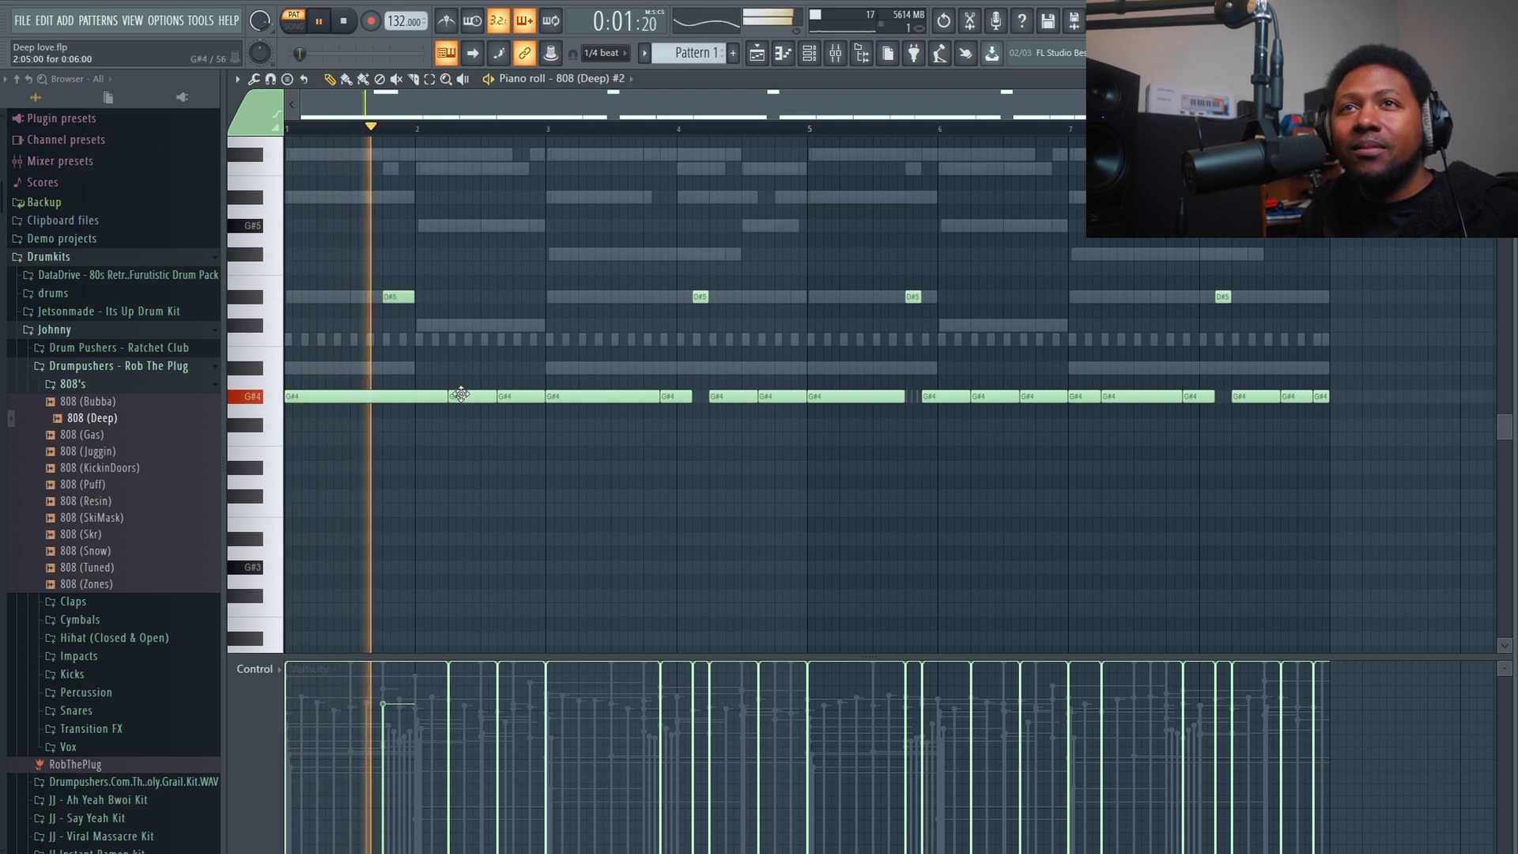
key(space)
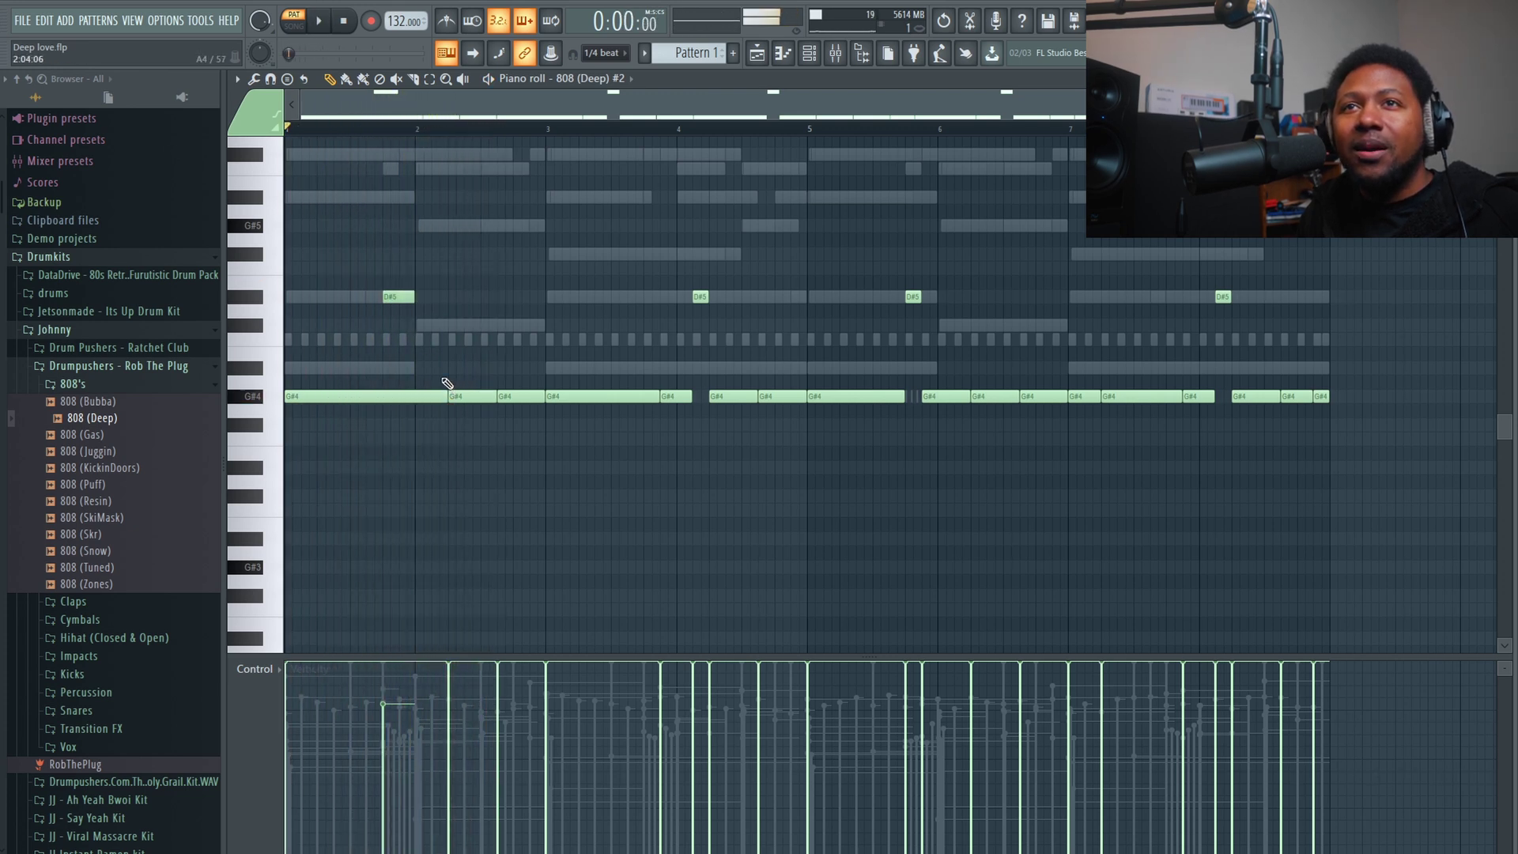
right_click(400, 296)
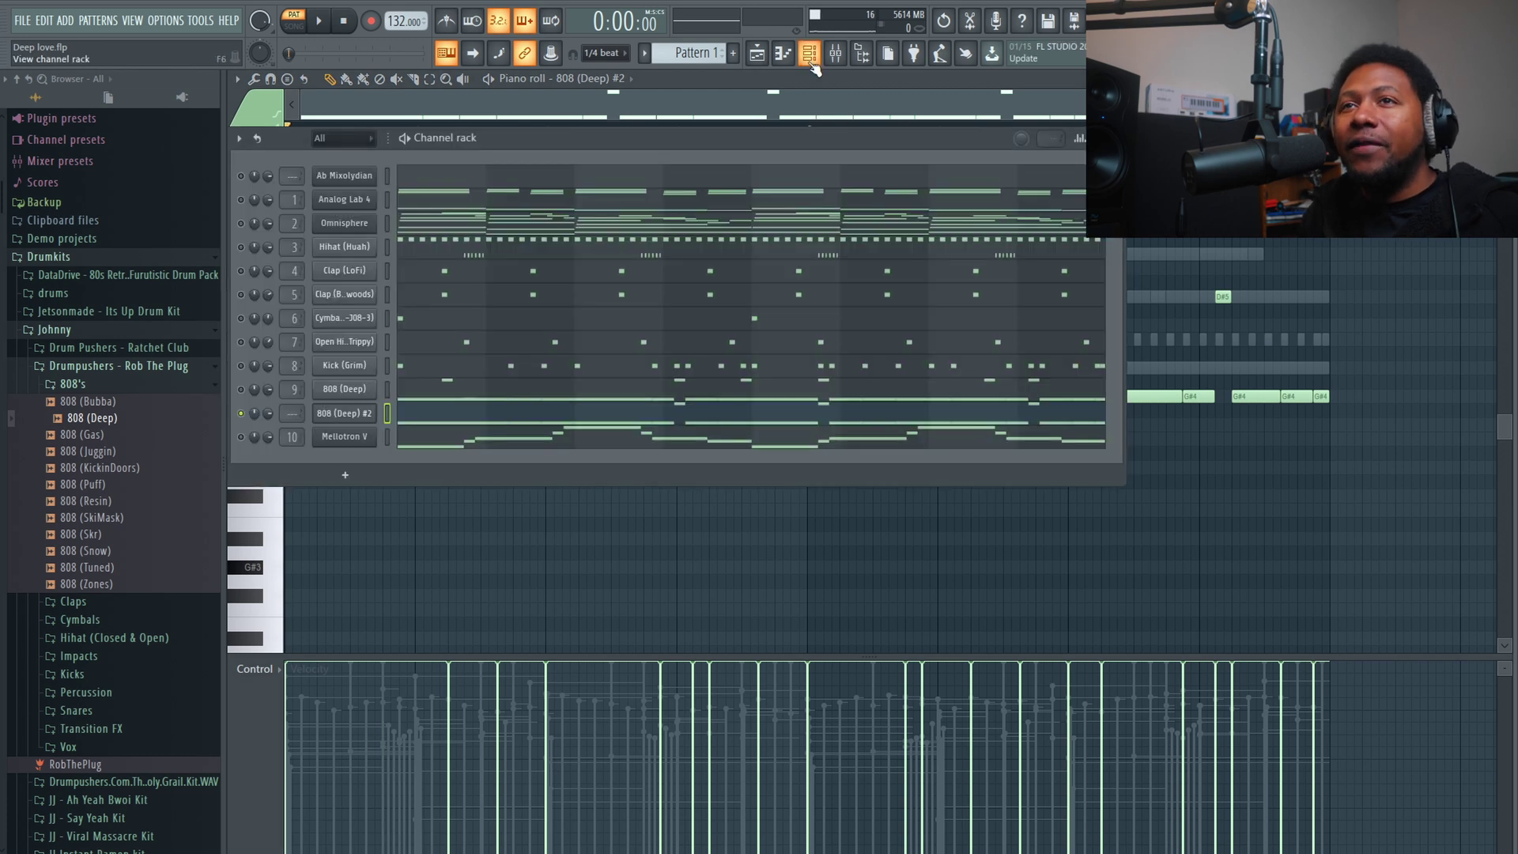
click(809, 52)
Uncheck Mono and Porta for 808 (Deep) #2 and close its settings window.
click(332, 415)
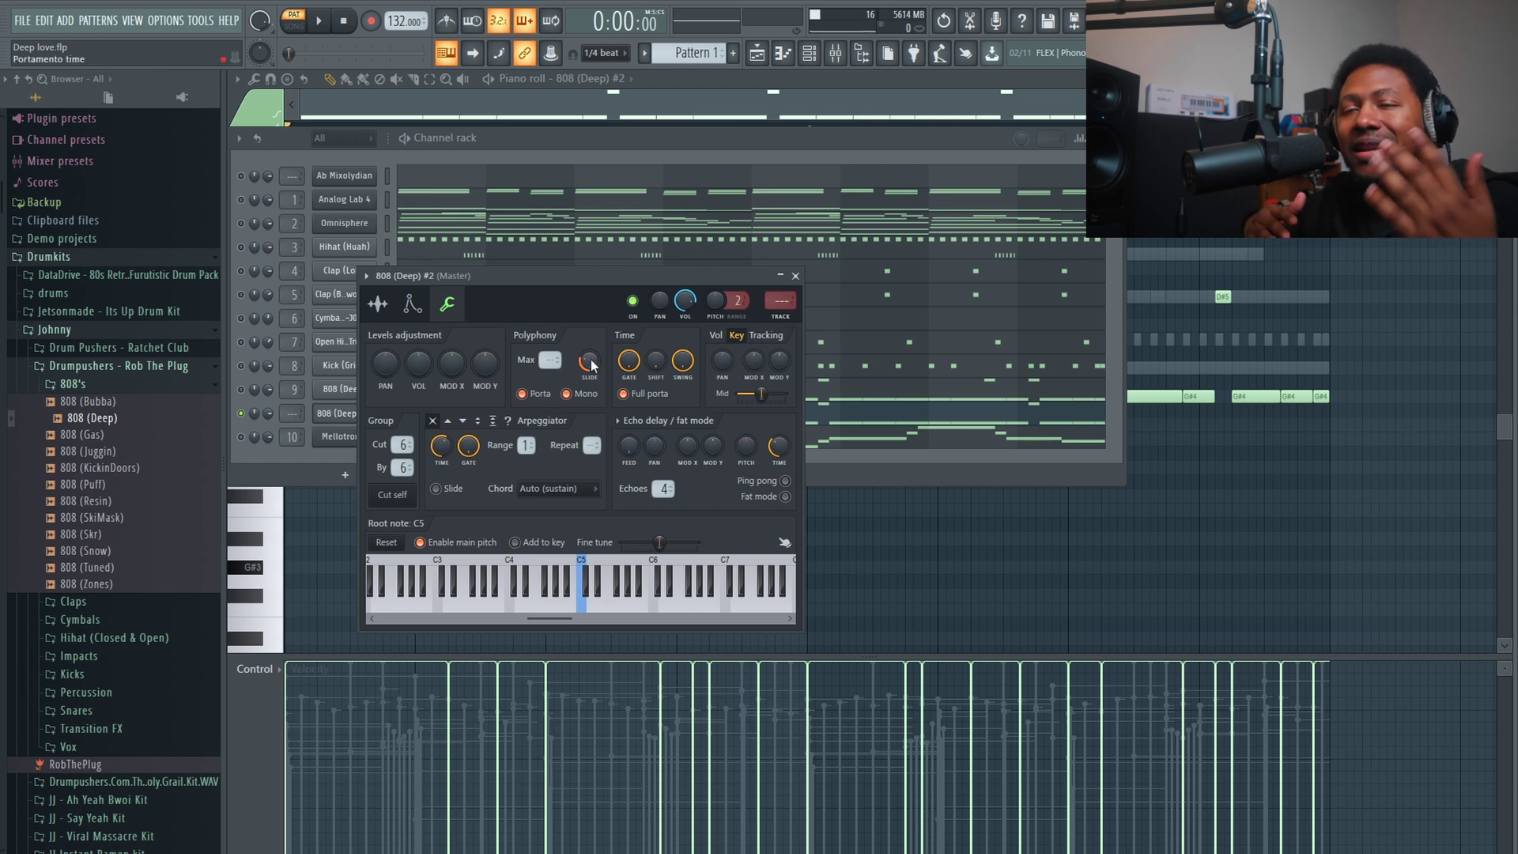
click(566, 394)
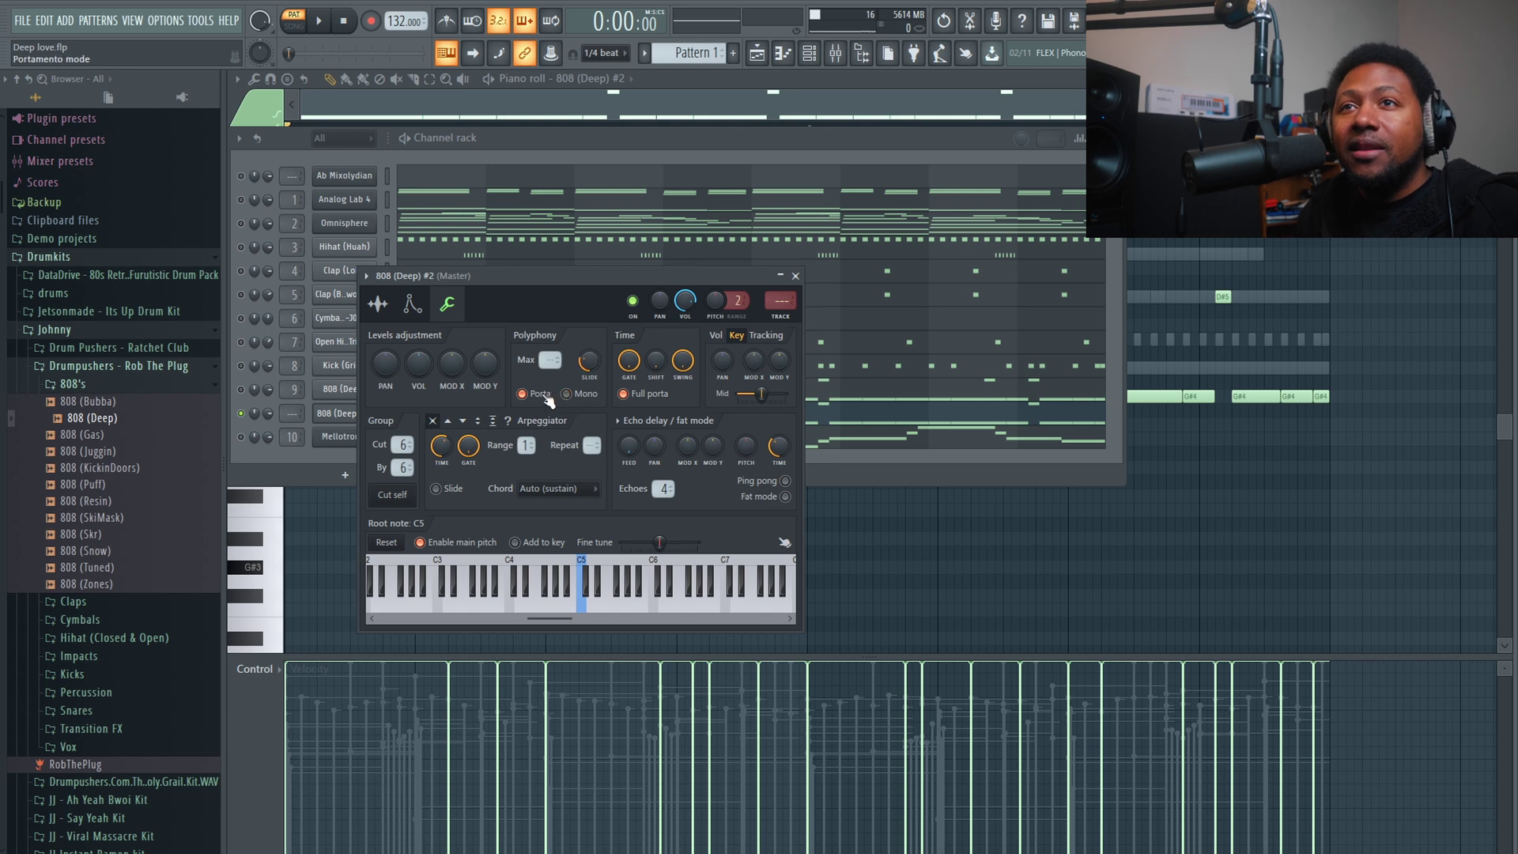
click(522, 393)
click(796, 275)
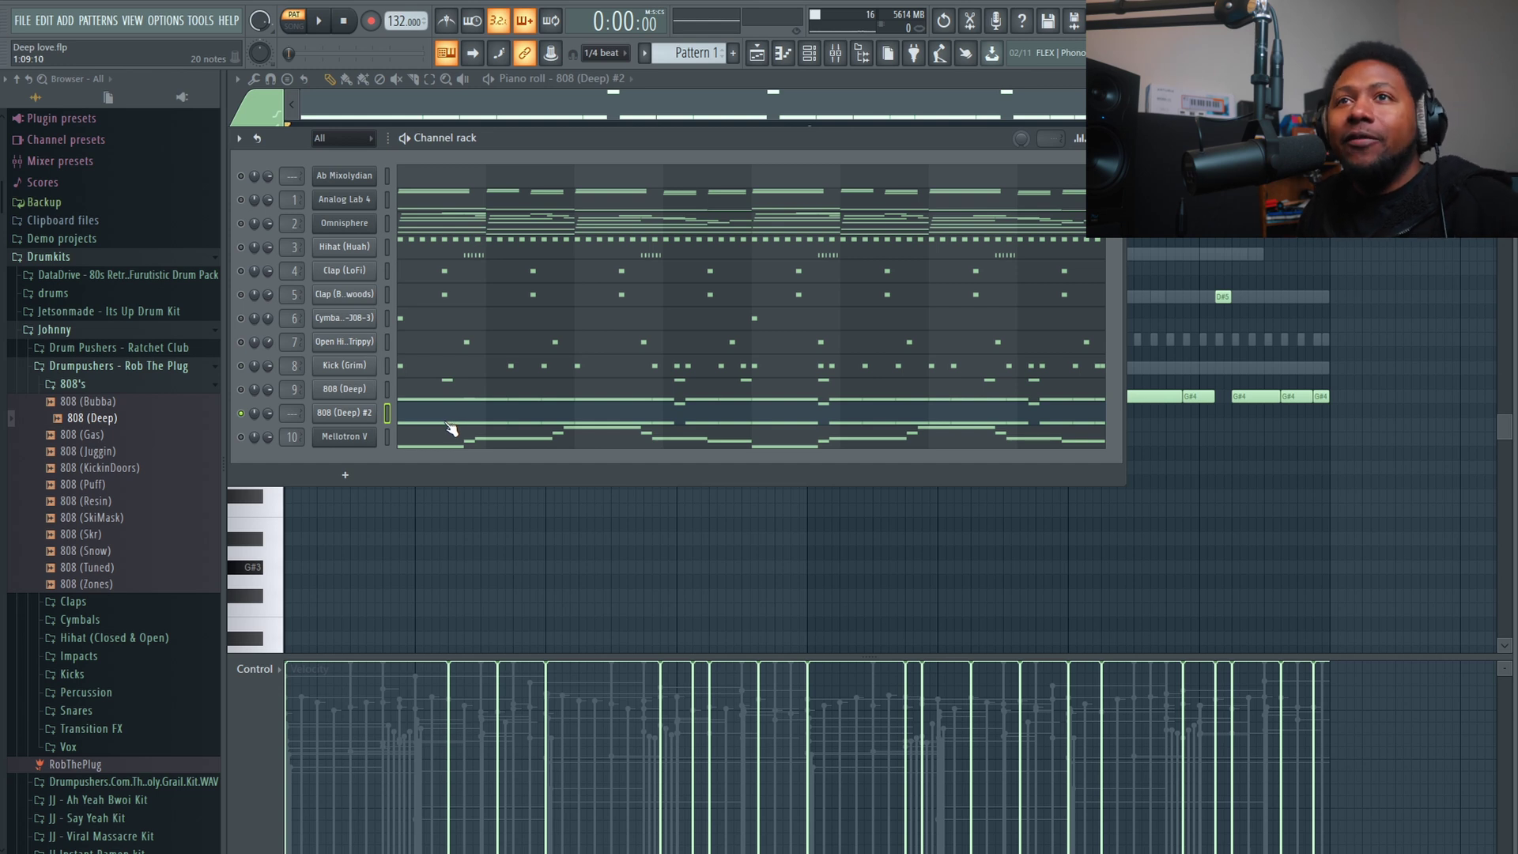
Add a short C#5 note near bar 1.8 and make it a slide note.
key(F6)
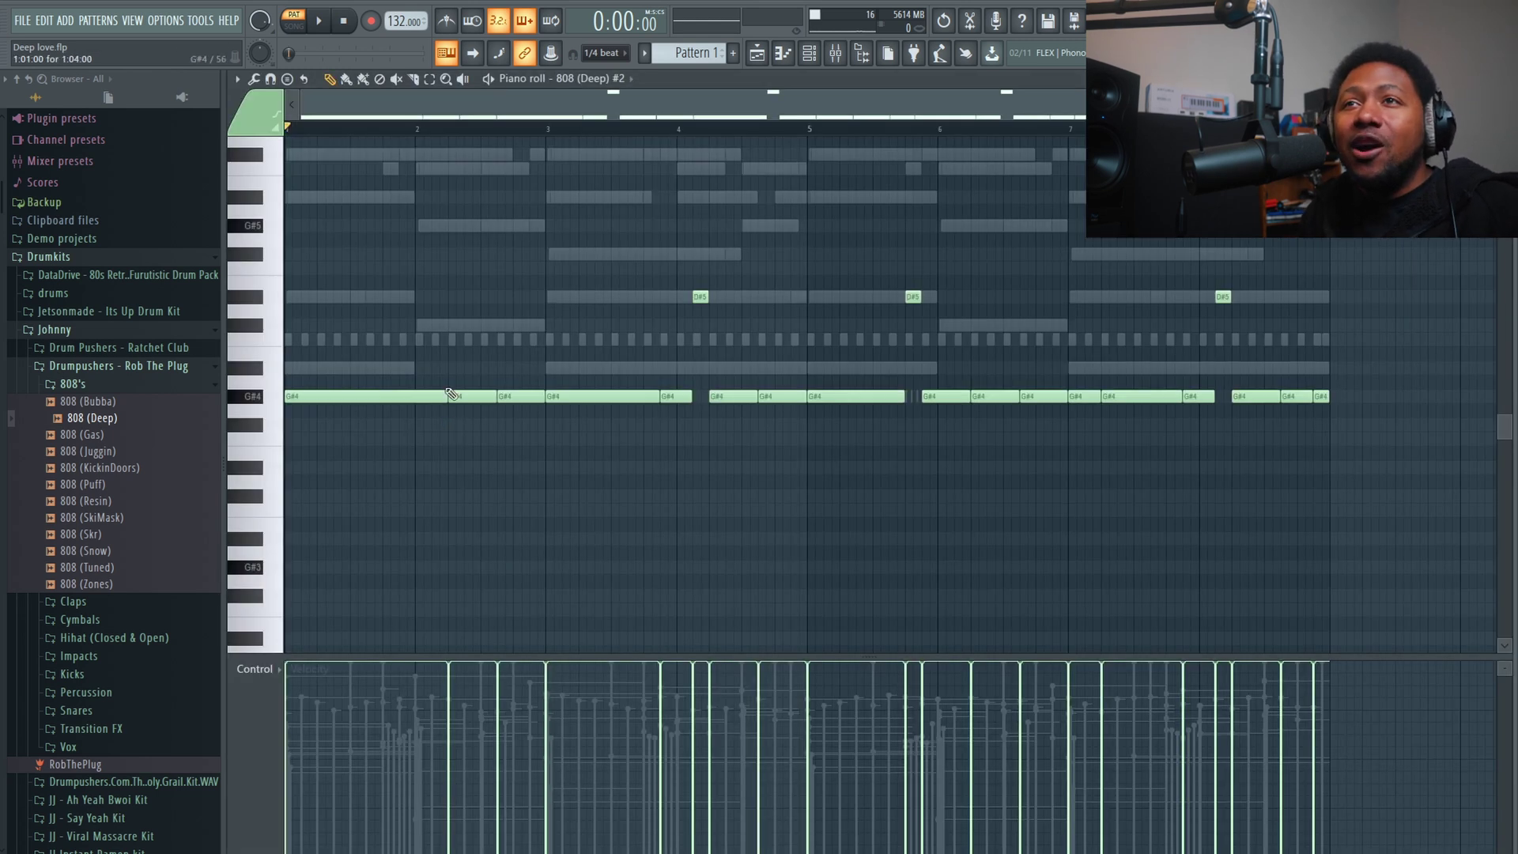
click(399, 325)
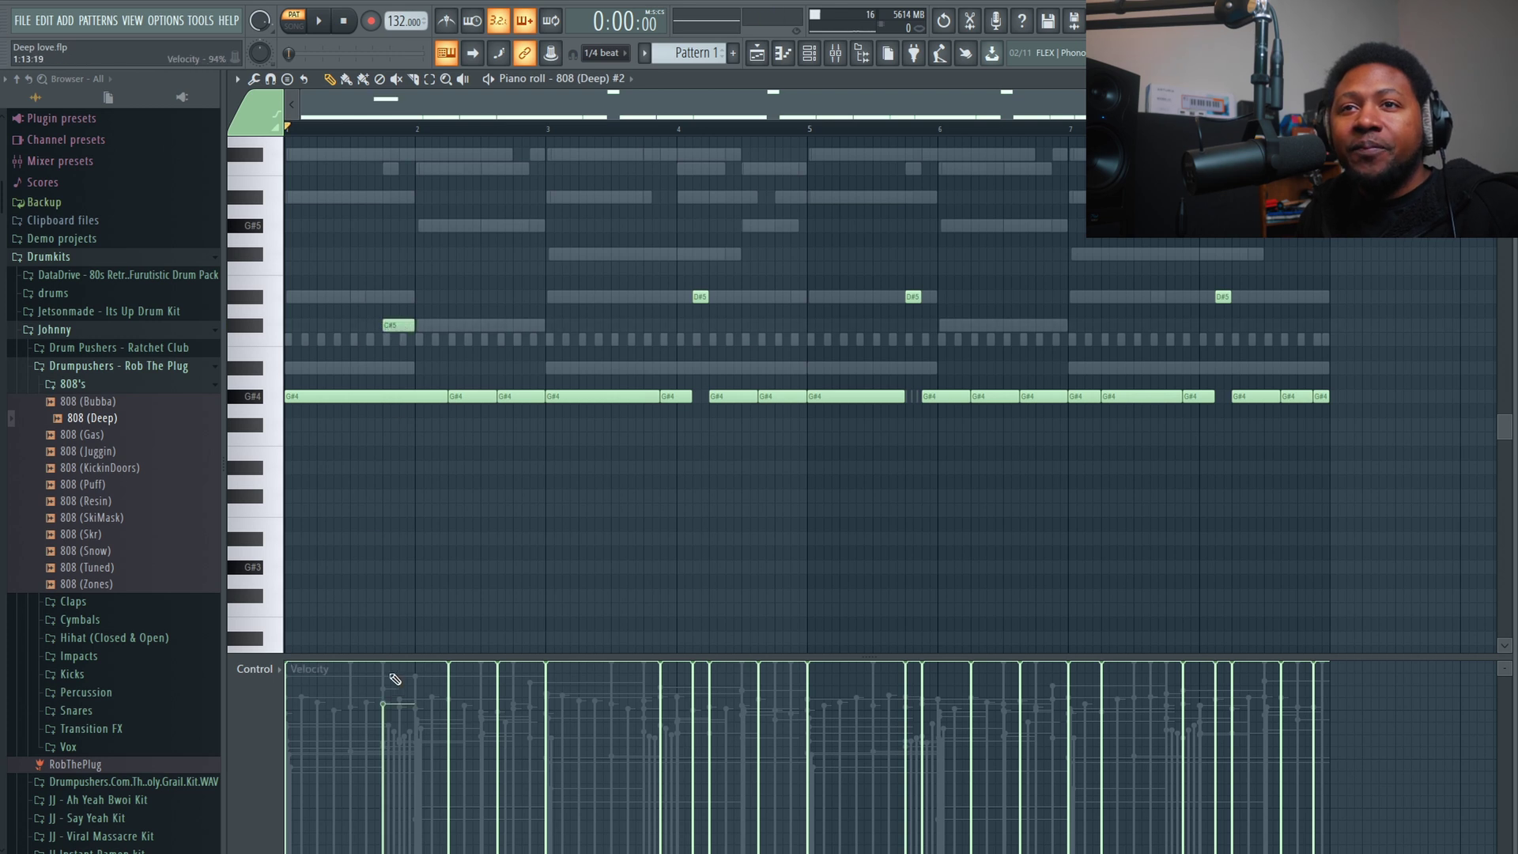
double_click(387, 326)
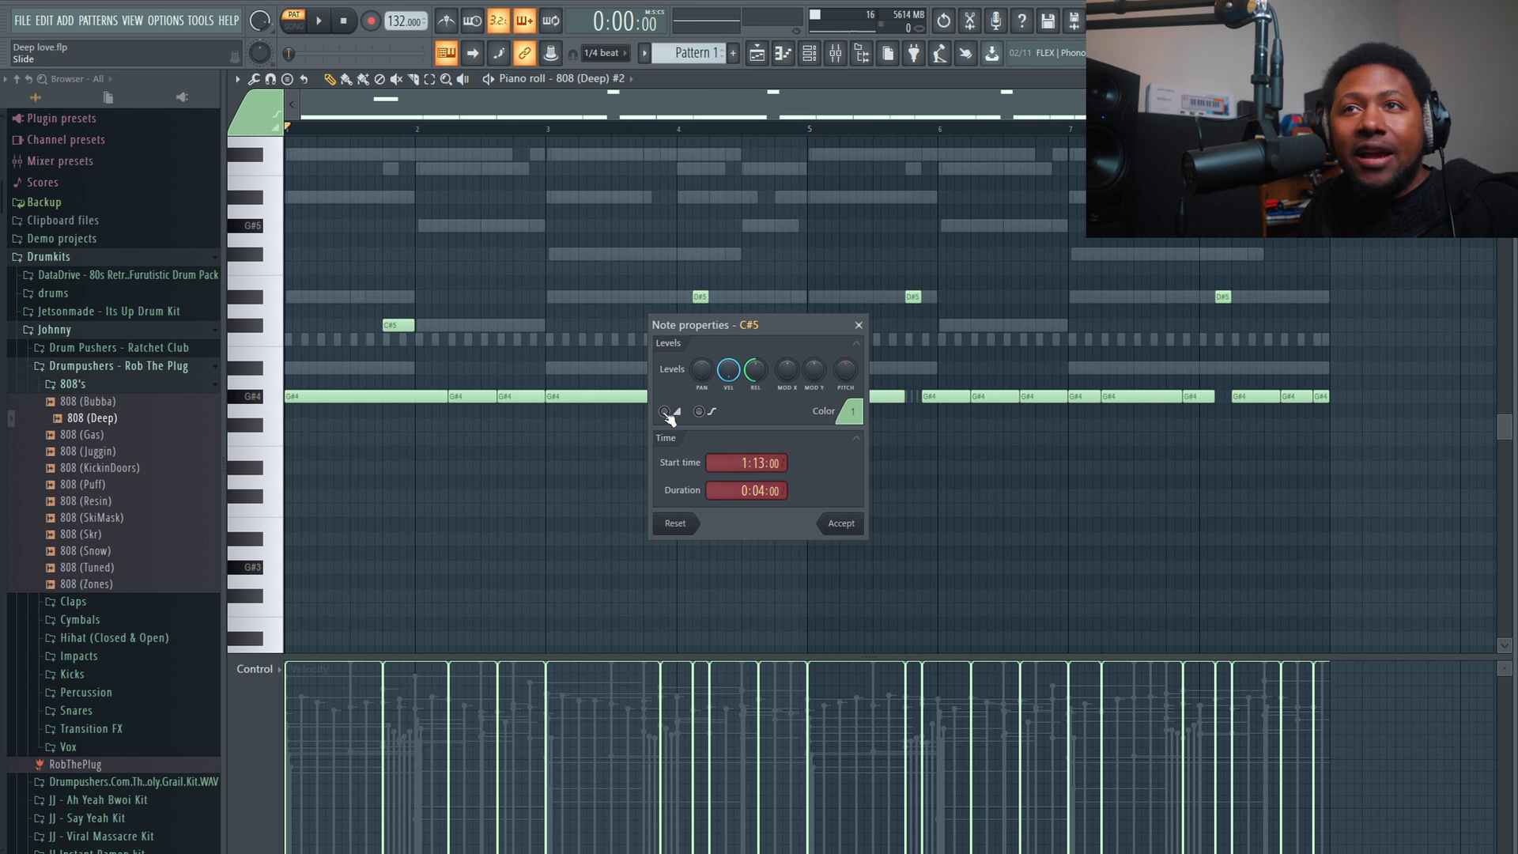
click(841, 523)
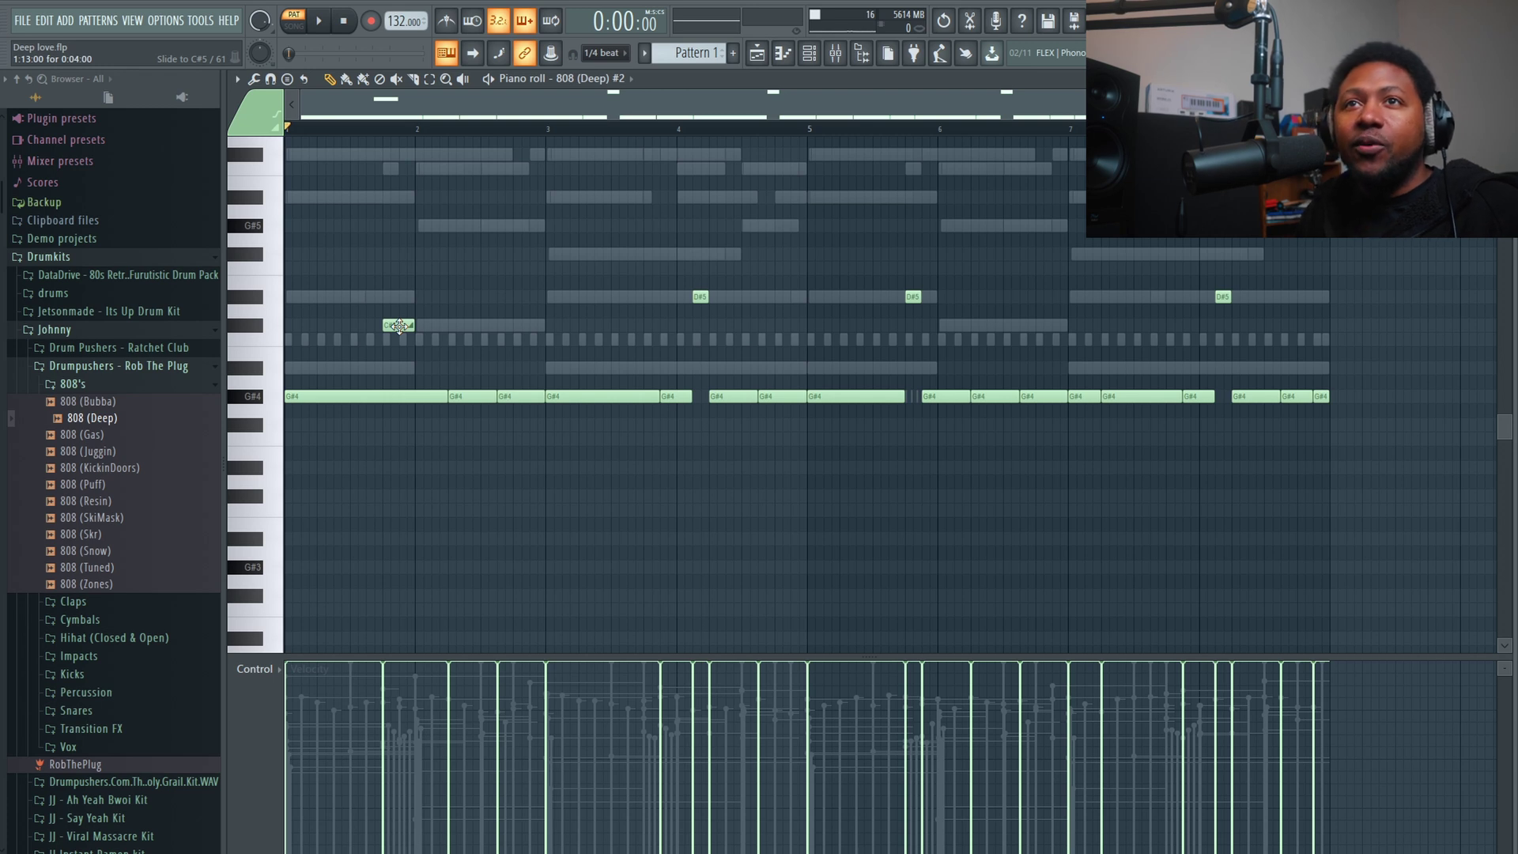
Add and remove three demo notes, then reopen and close the C#5 slide note's properties.
click(506, 310)
click(522, 240)
click(645, 268)
right_click(527, 239)
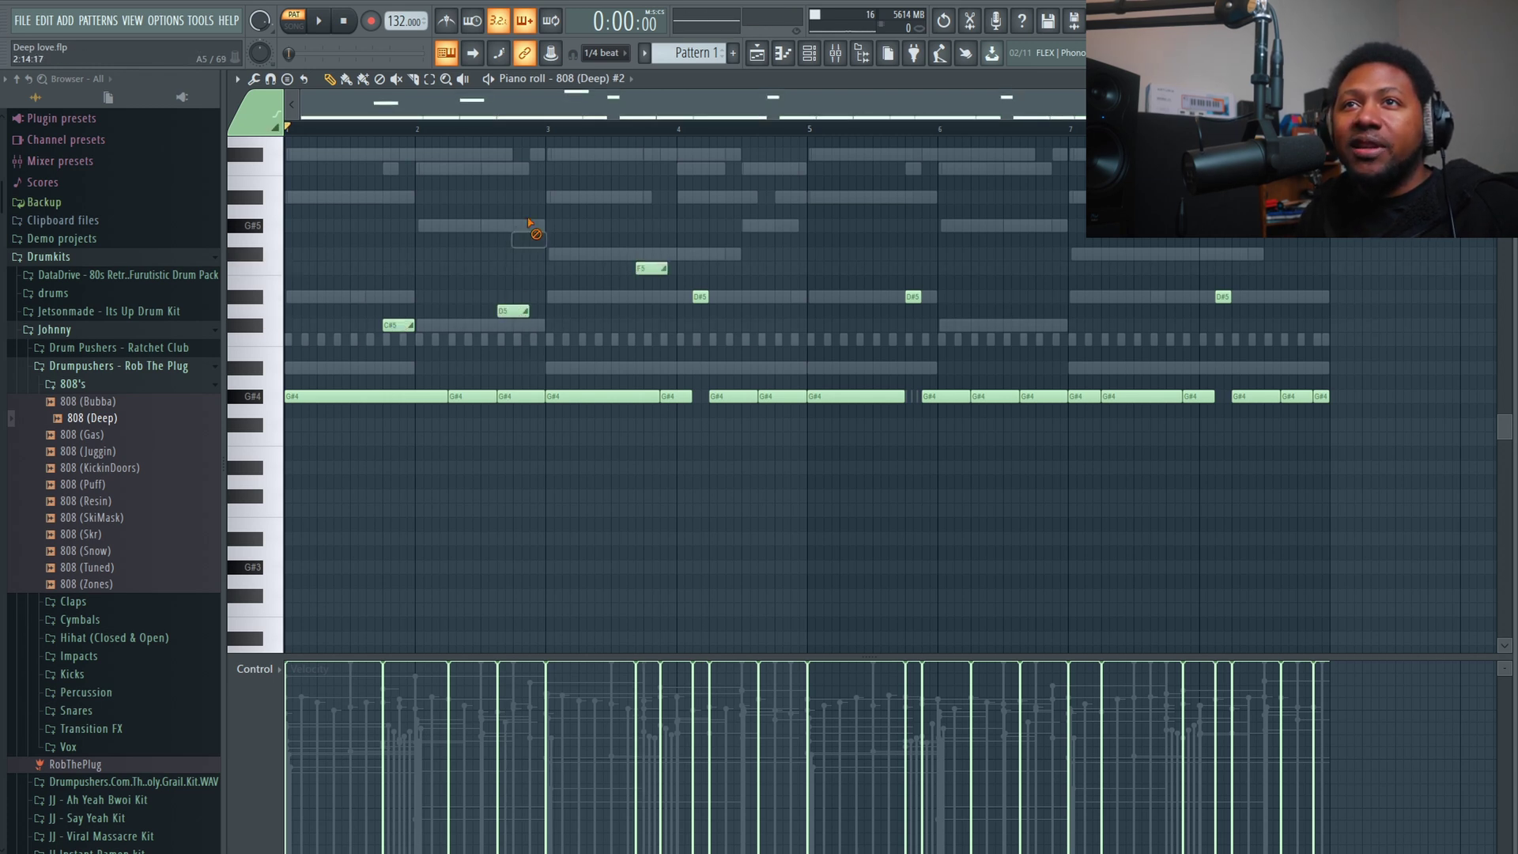
right_click(649, 268)
right_click(512, 311)
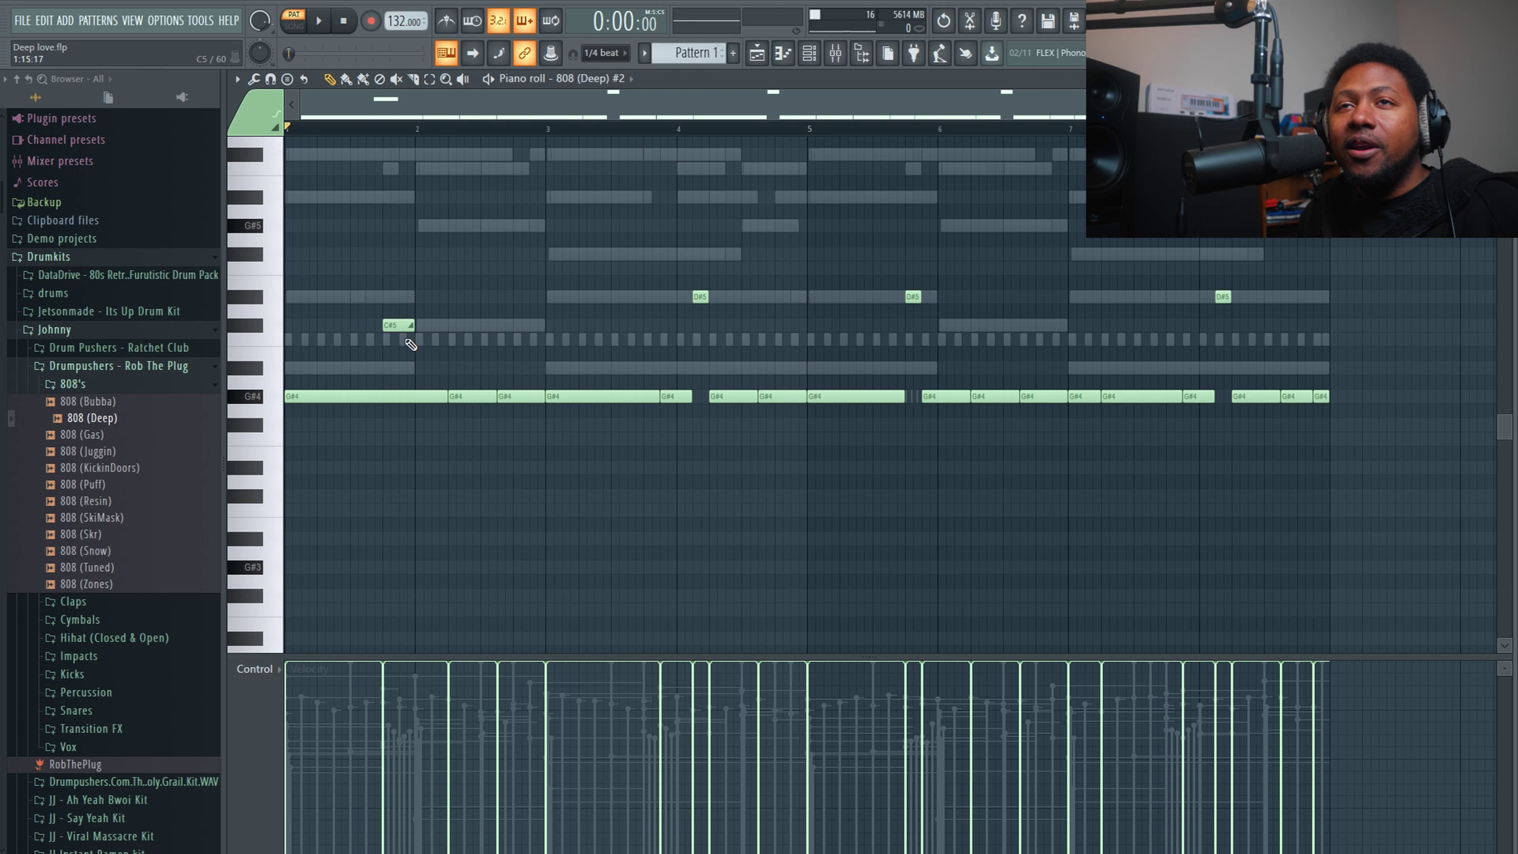
double_click(408, 324)
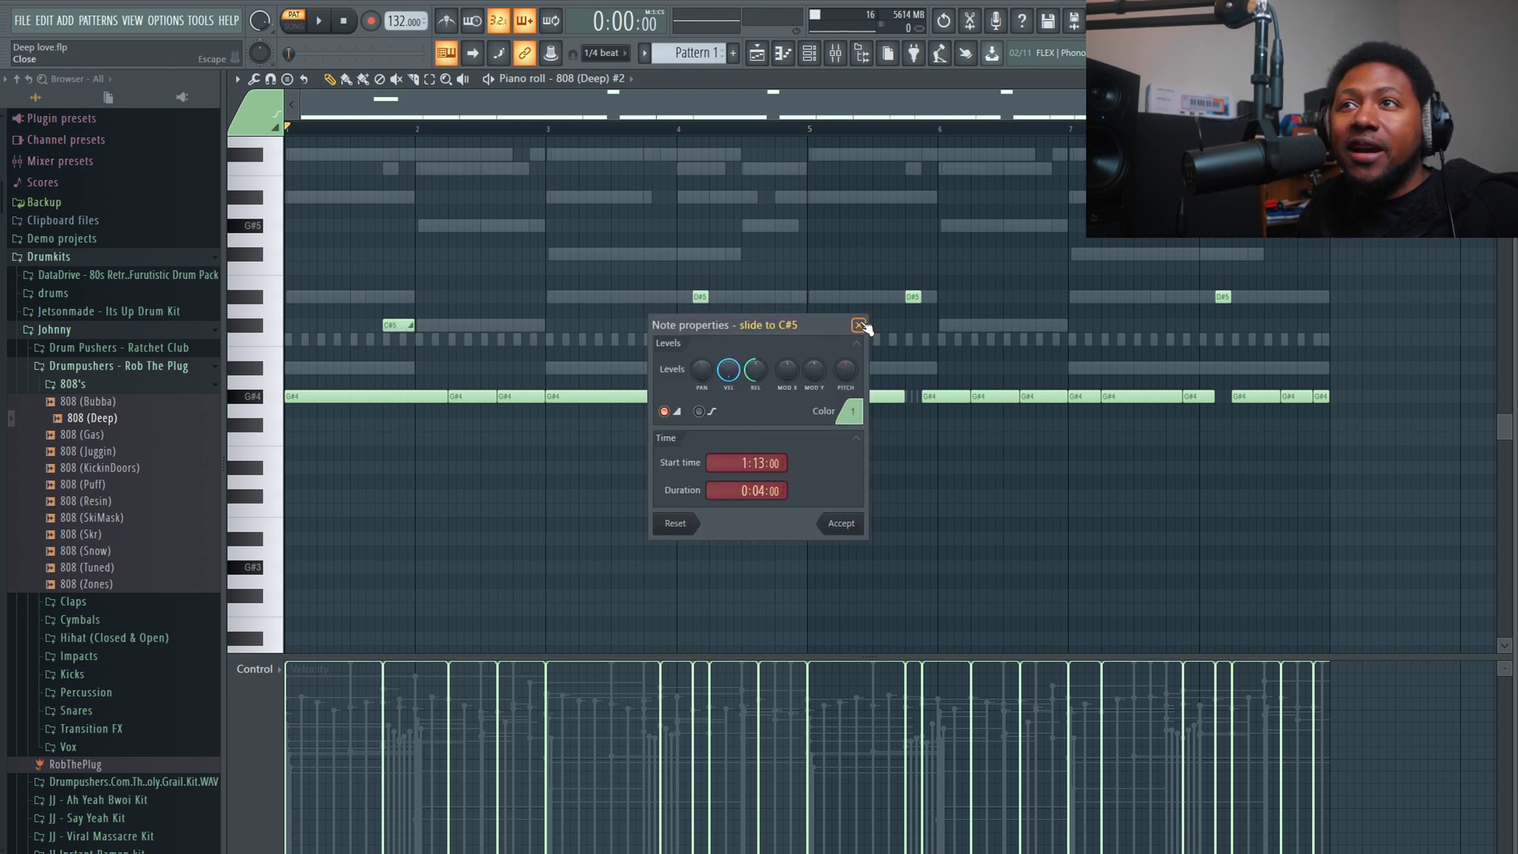
click(859, 324)
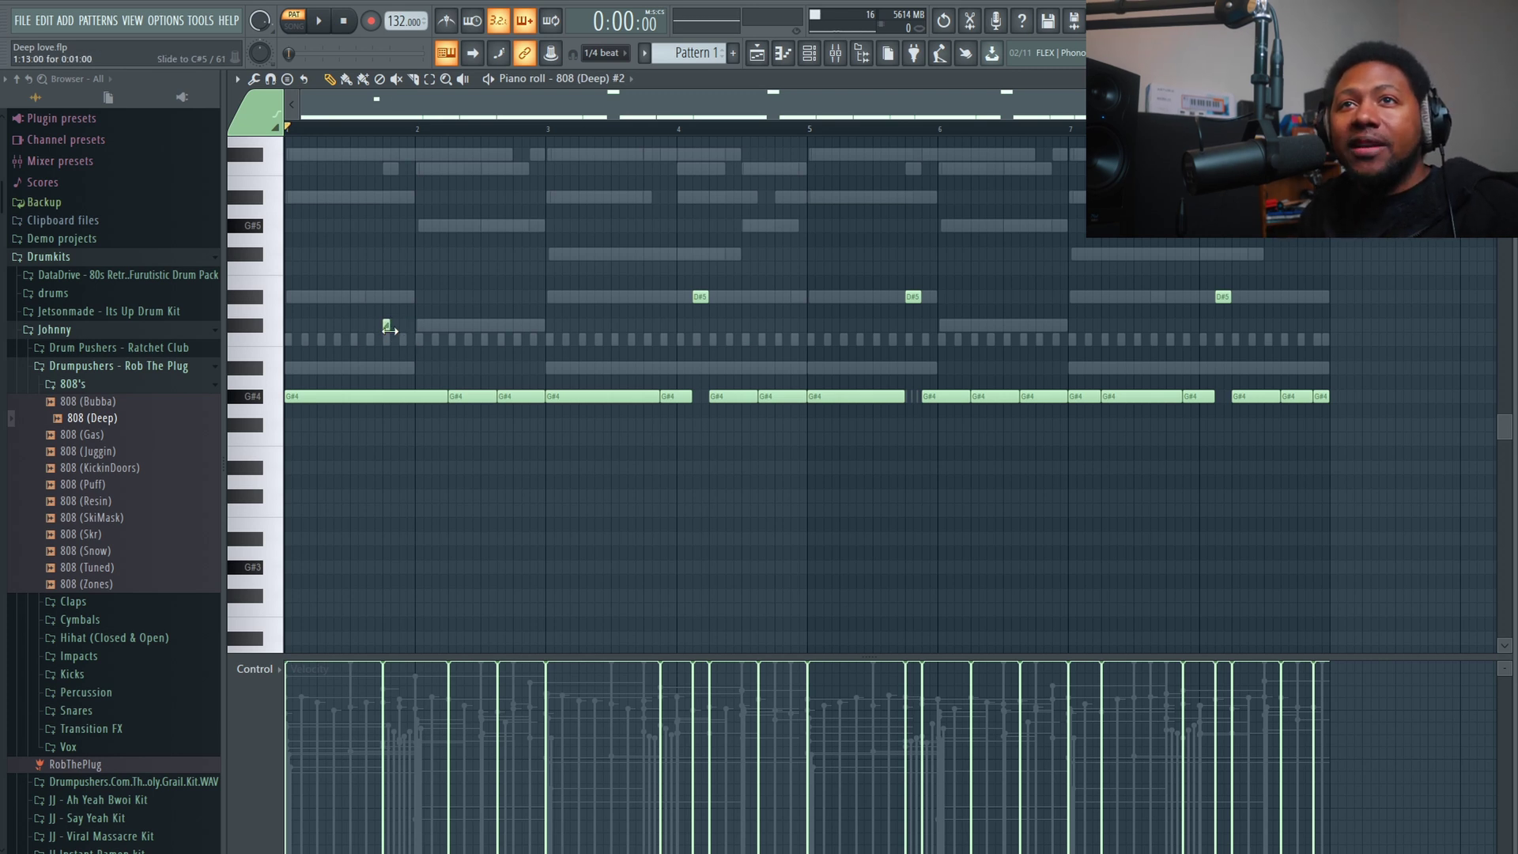
Lengthen the C#5 slide note and play the pattern twice to hear the glide.
drag(389, 329, 418, 329)
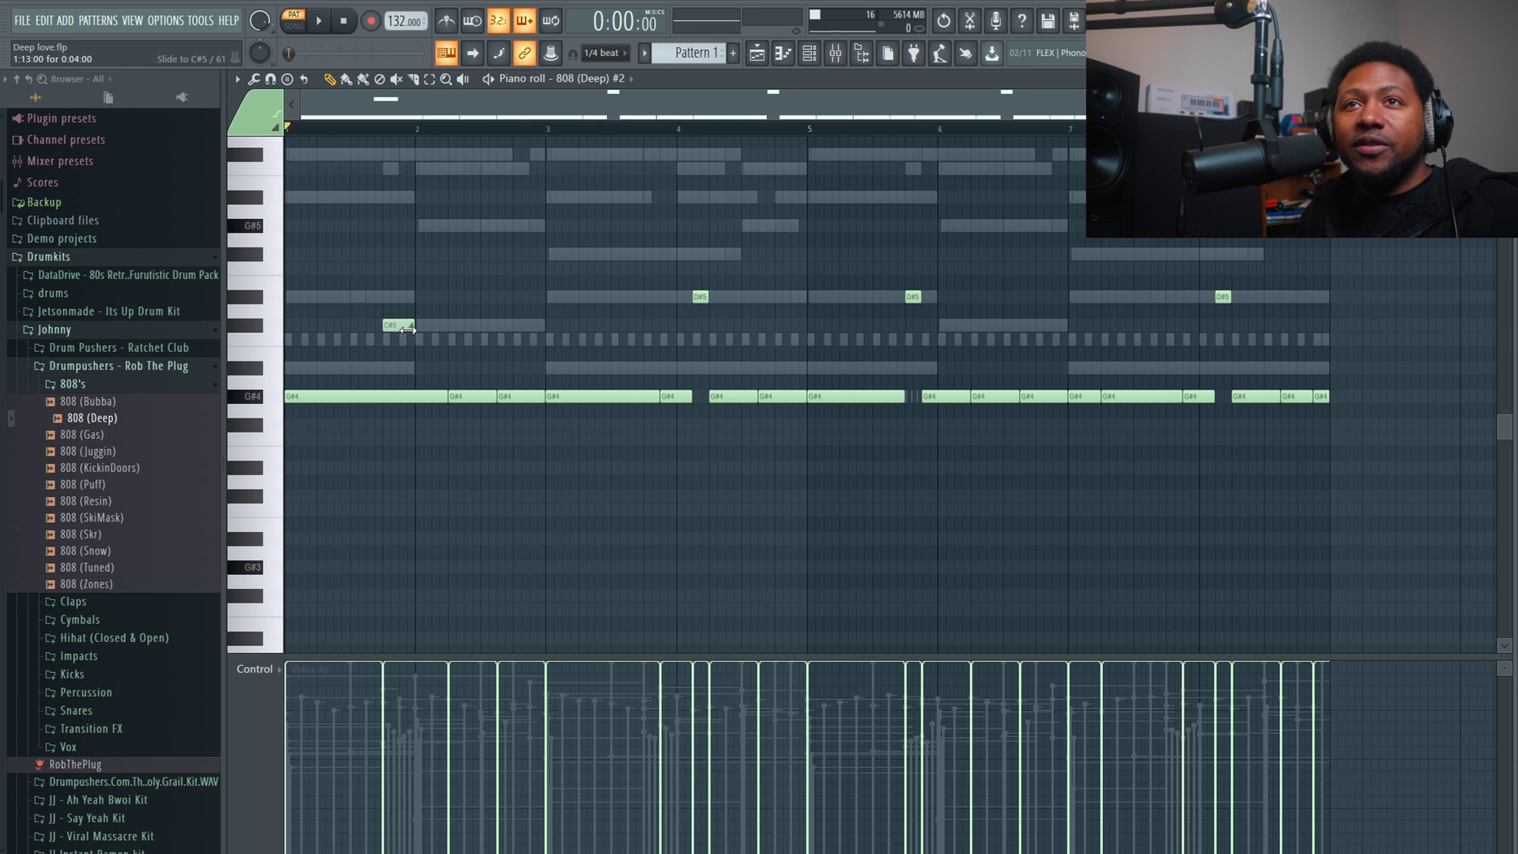
key(space)
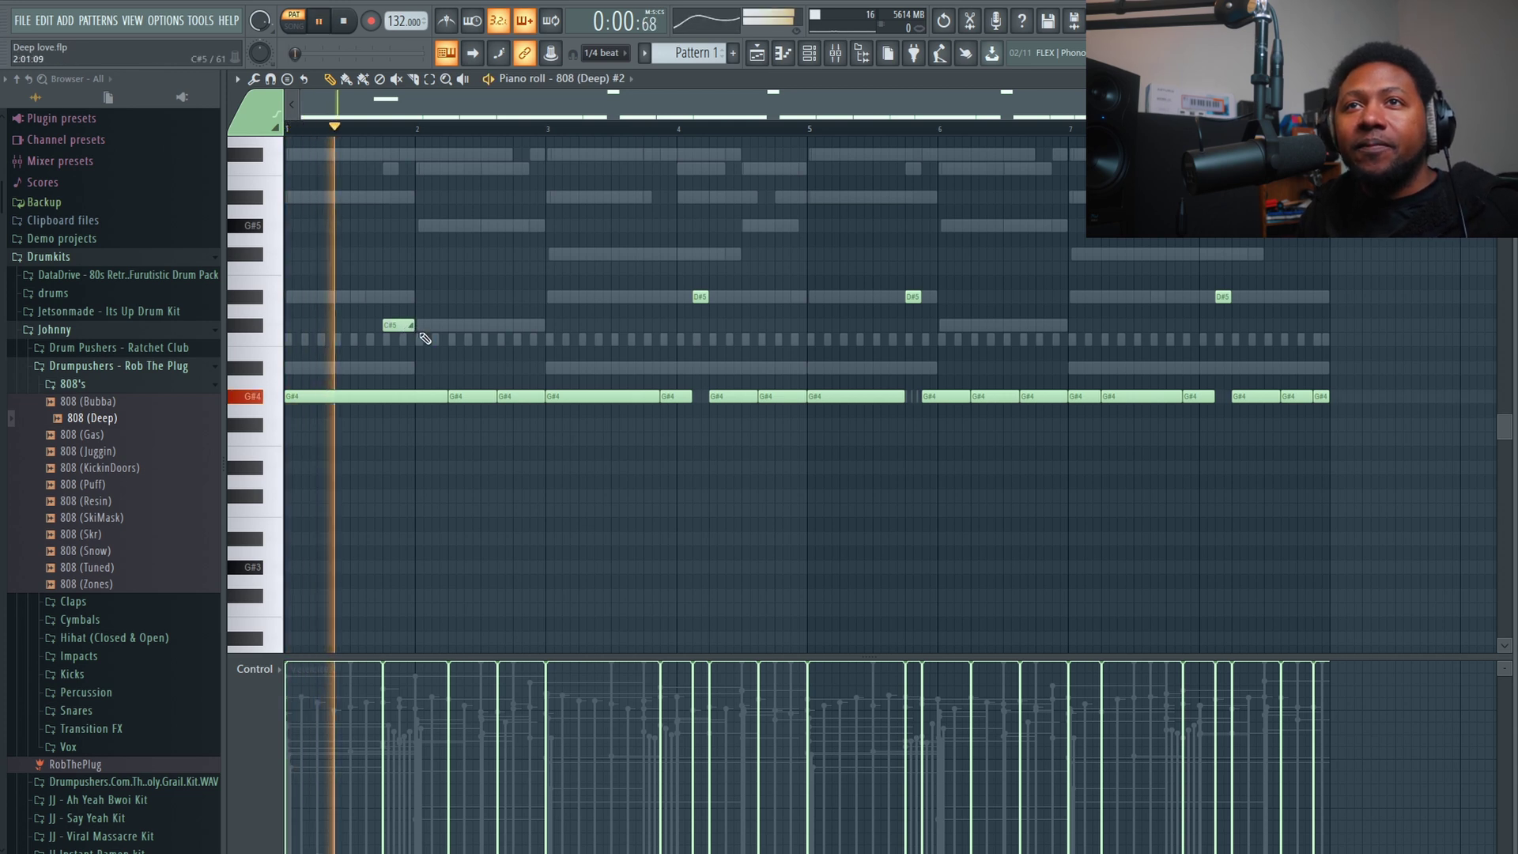
key(space)
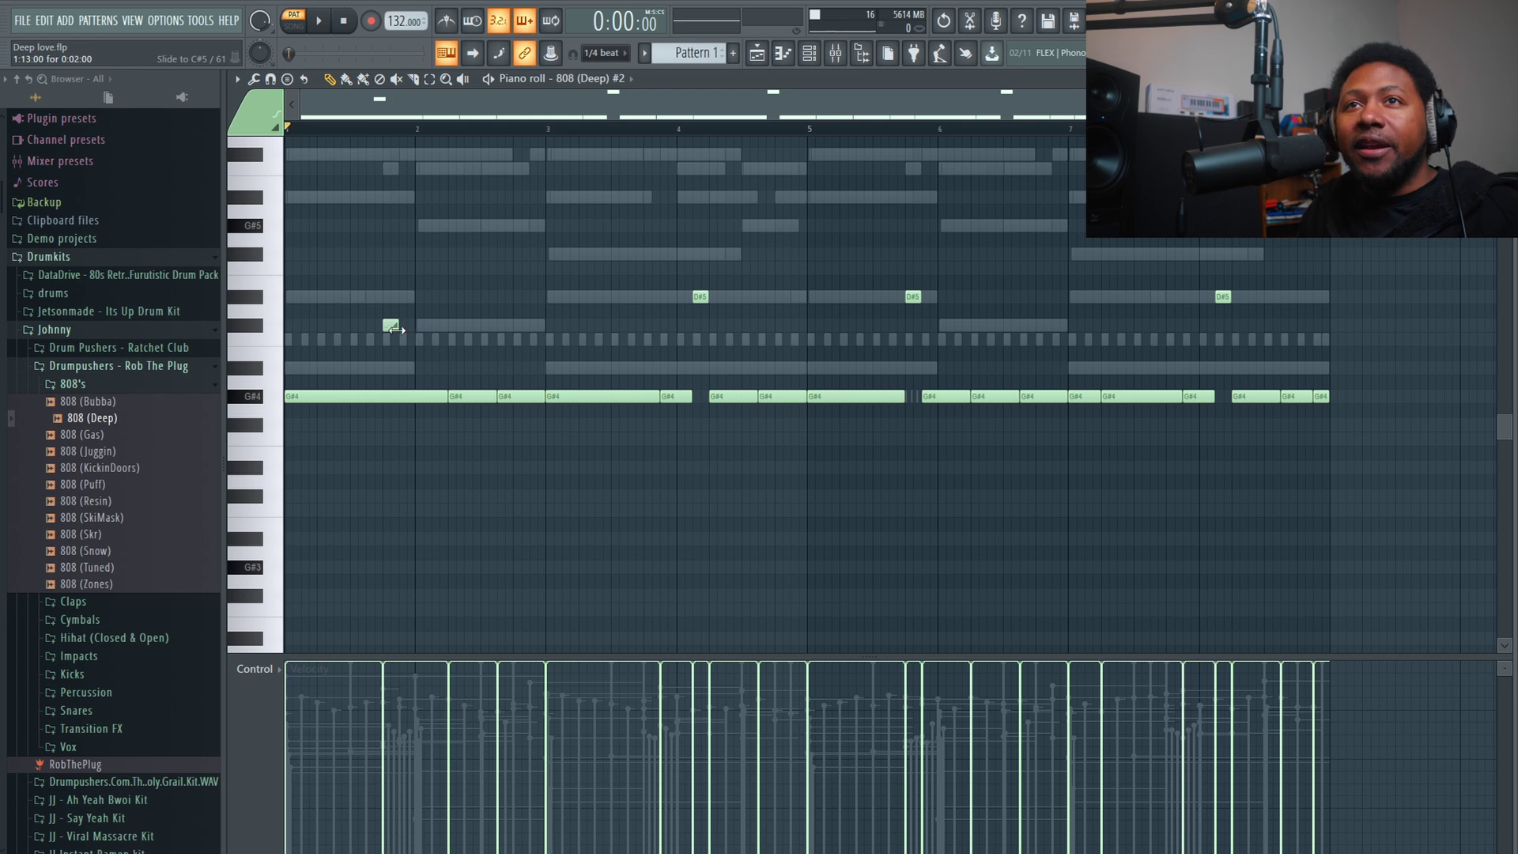
key(space)
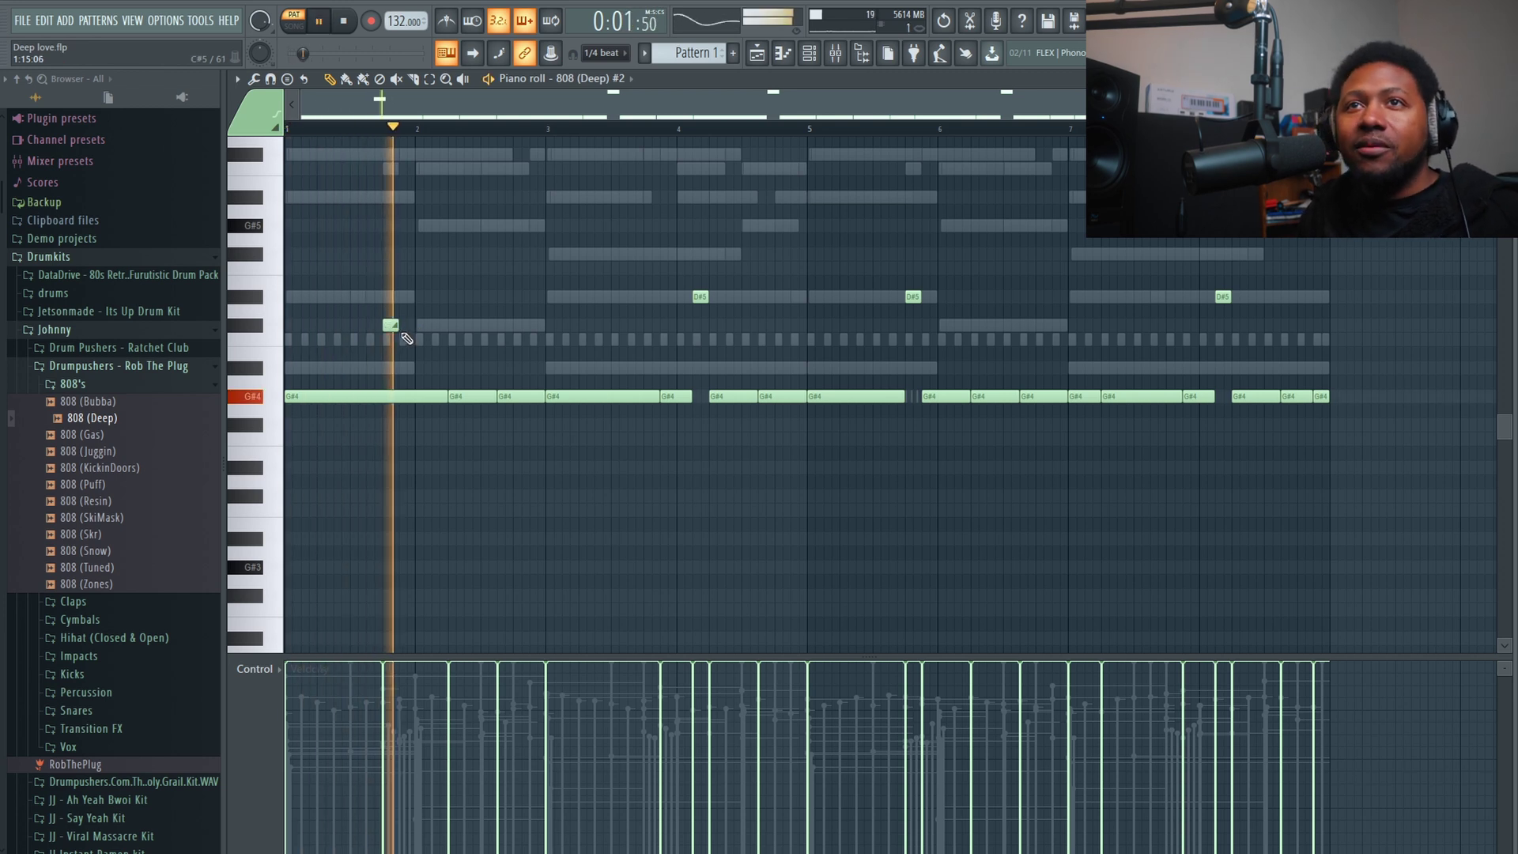
key(space)
Stretch the slide note longer, audition it, then shorten it back to 0:04:00.
drag(398, 325, 440, 333)
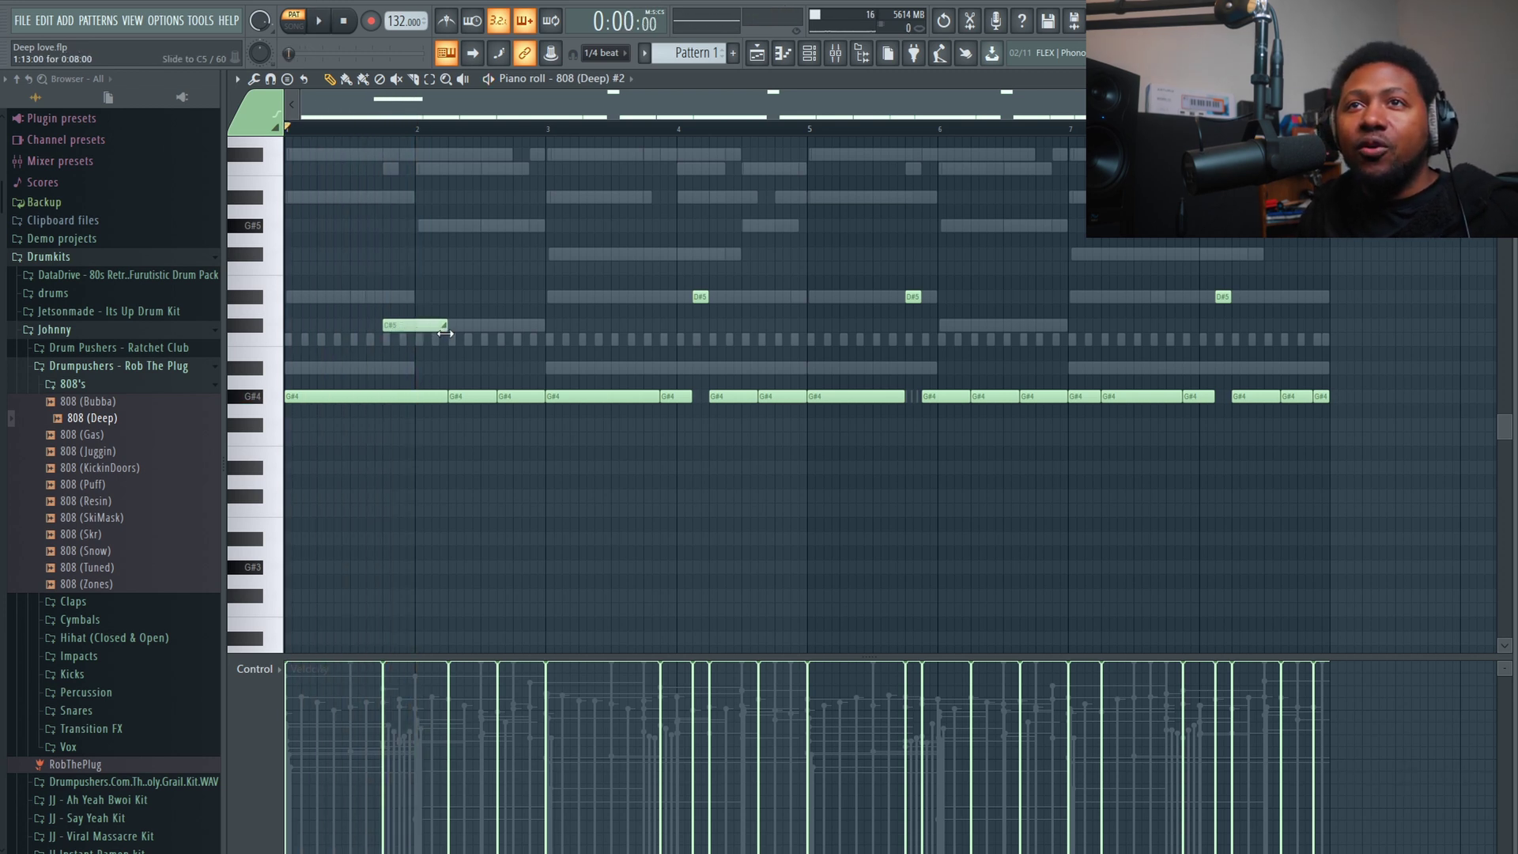
key(space)
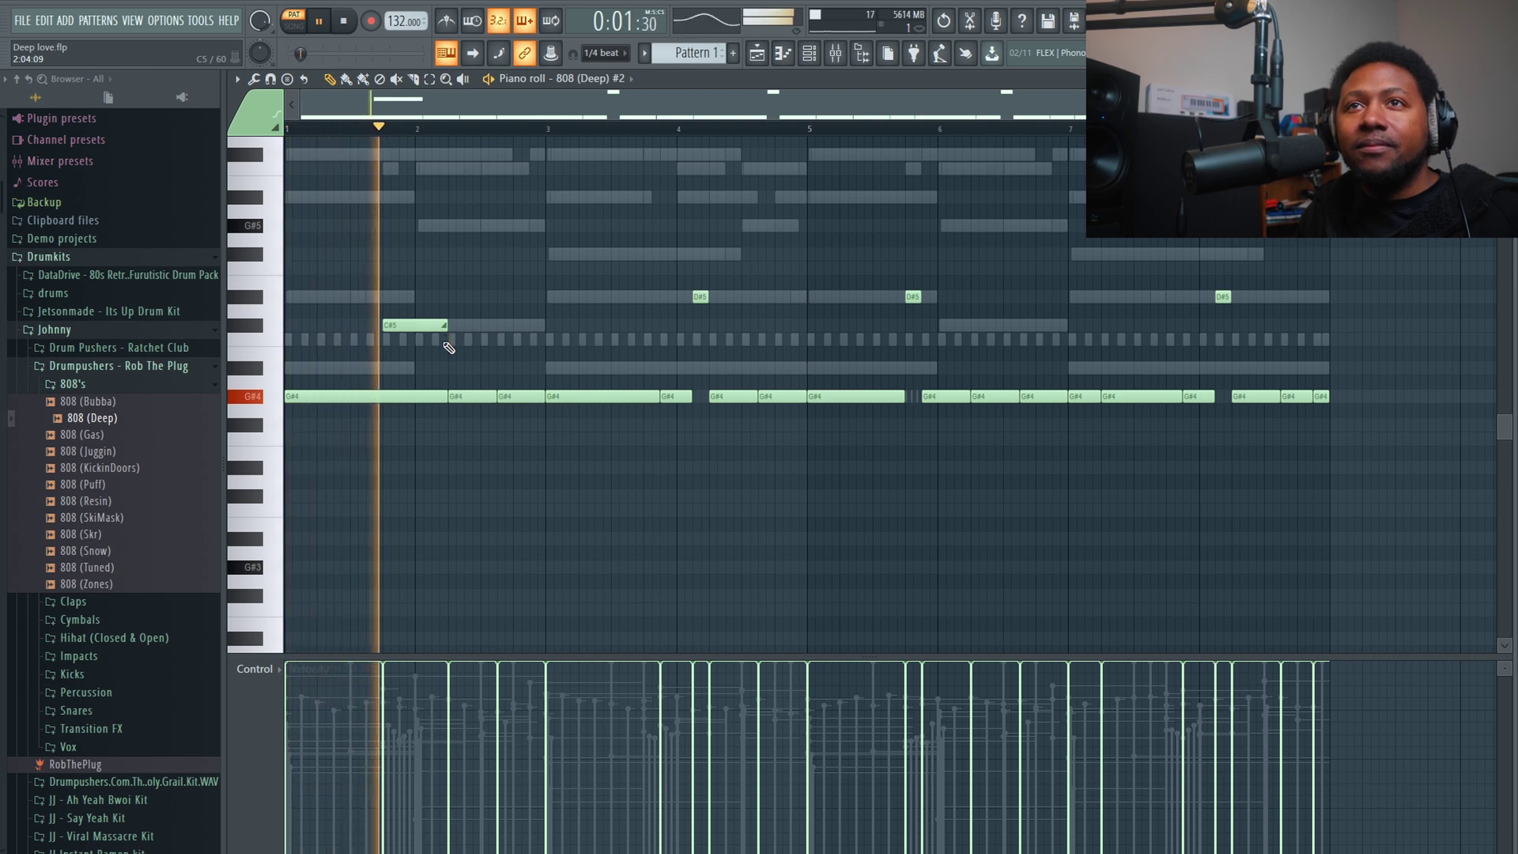
key(space)
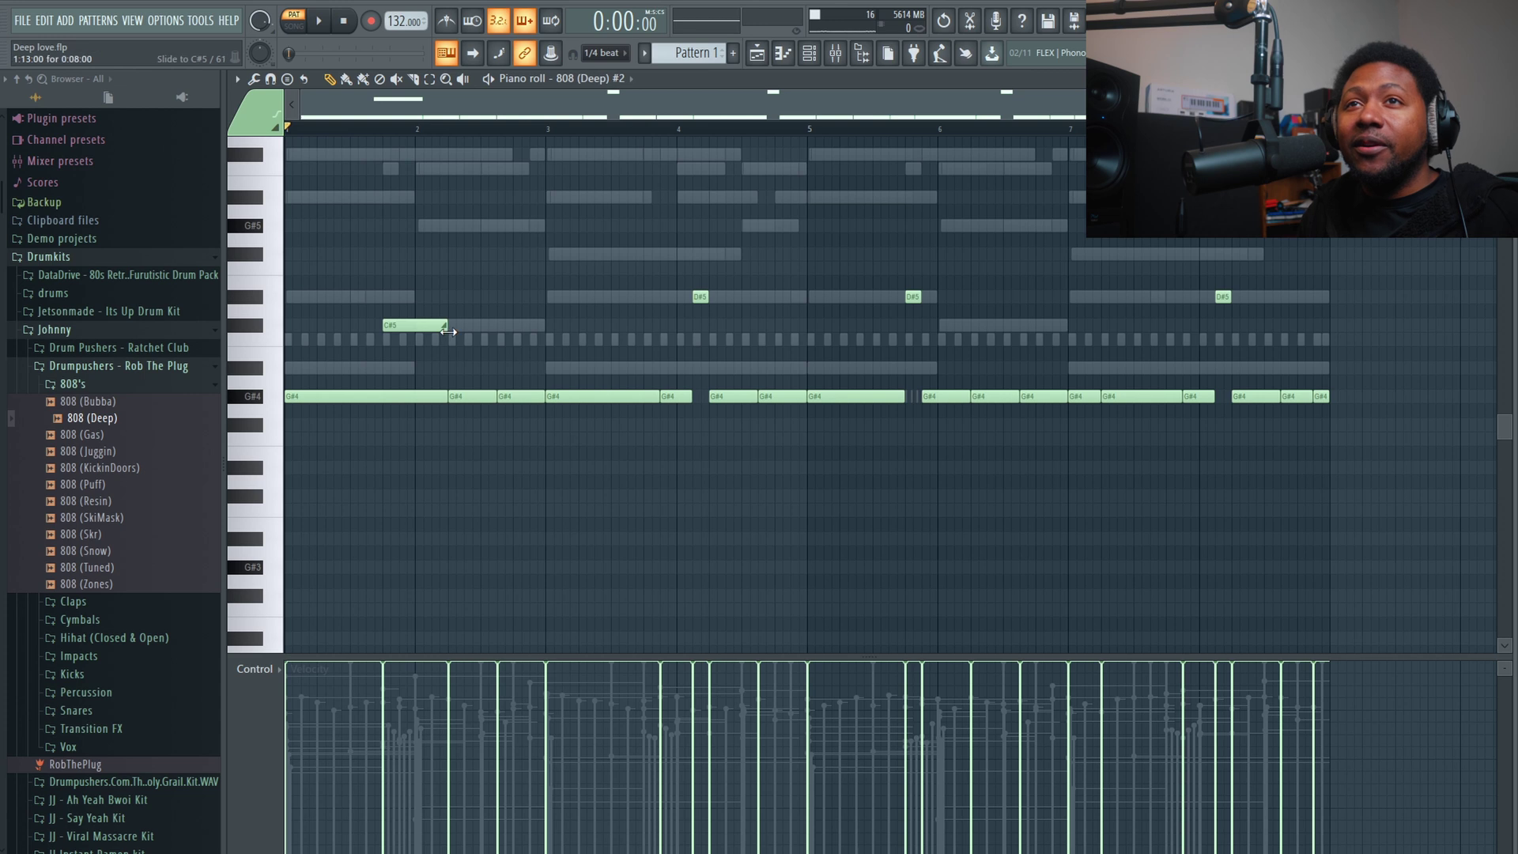
drag(445, 330, 413, 335)
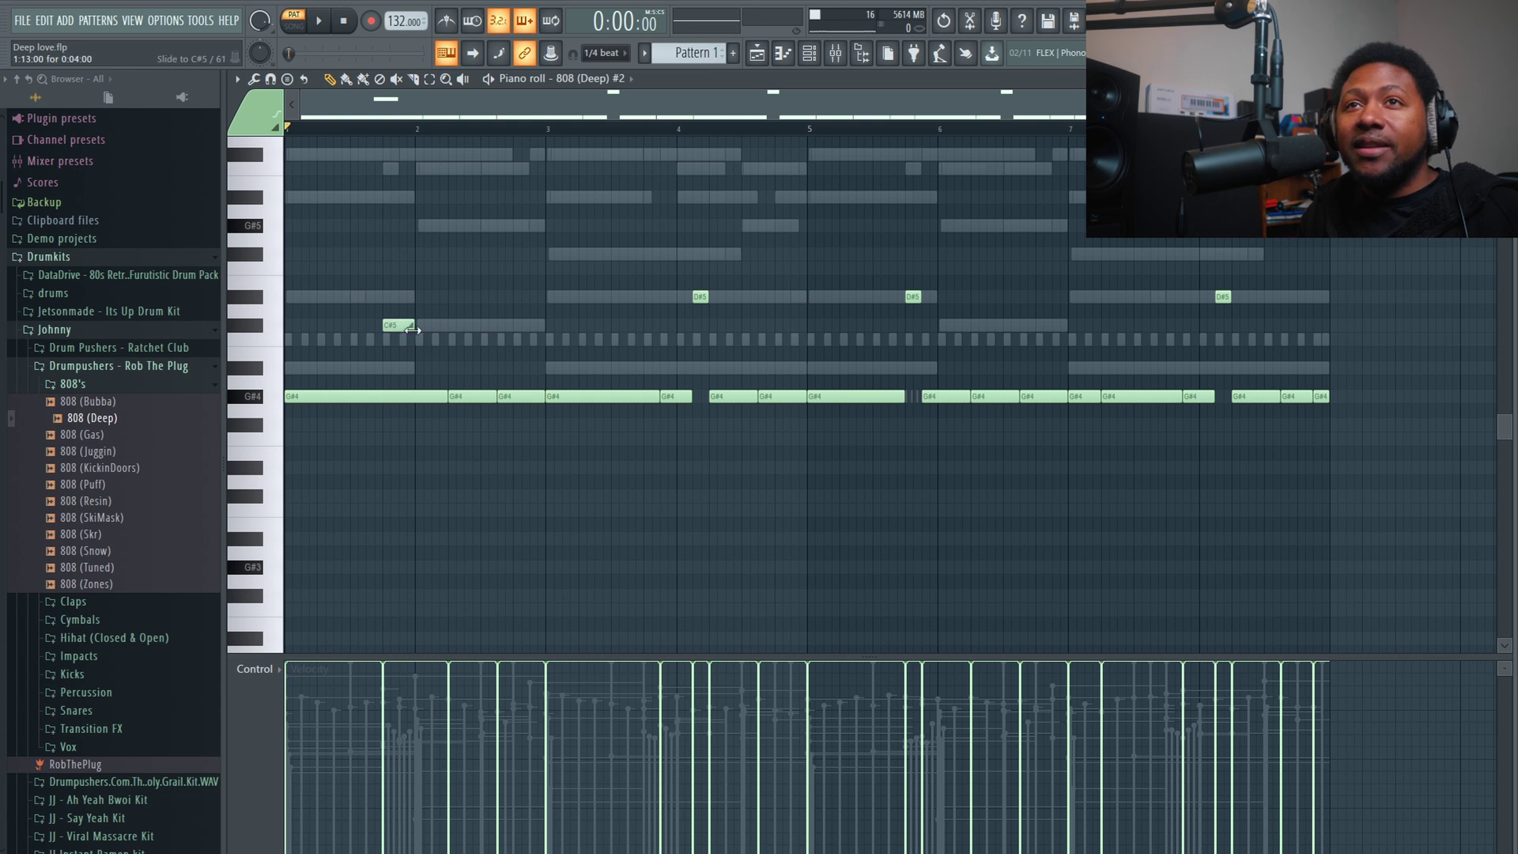
click(419, 396)
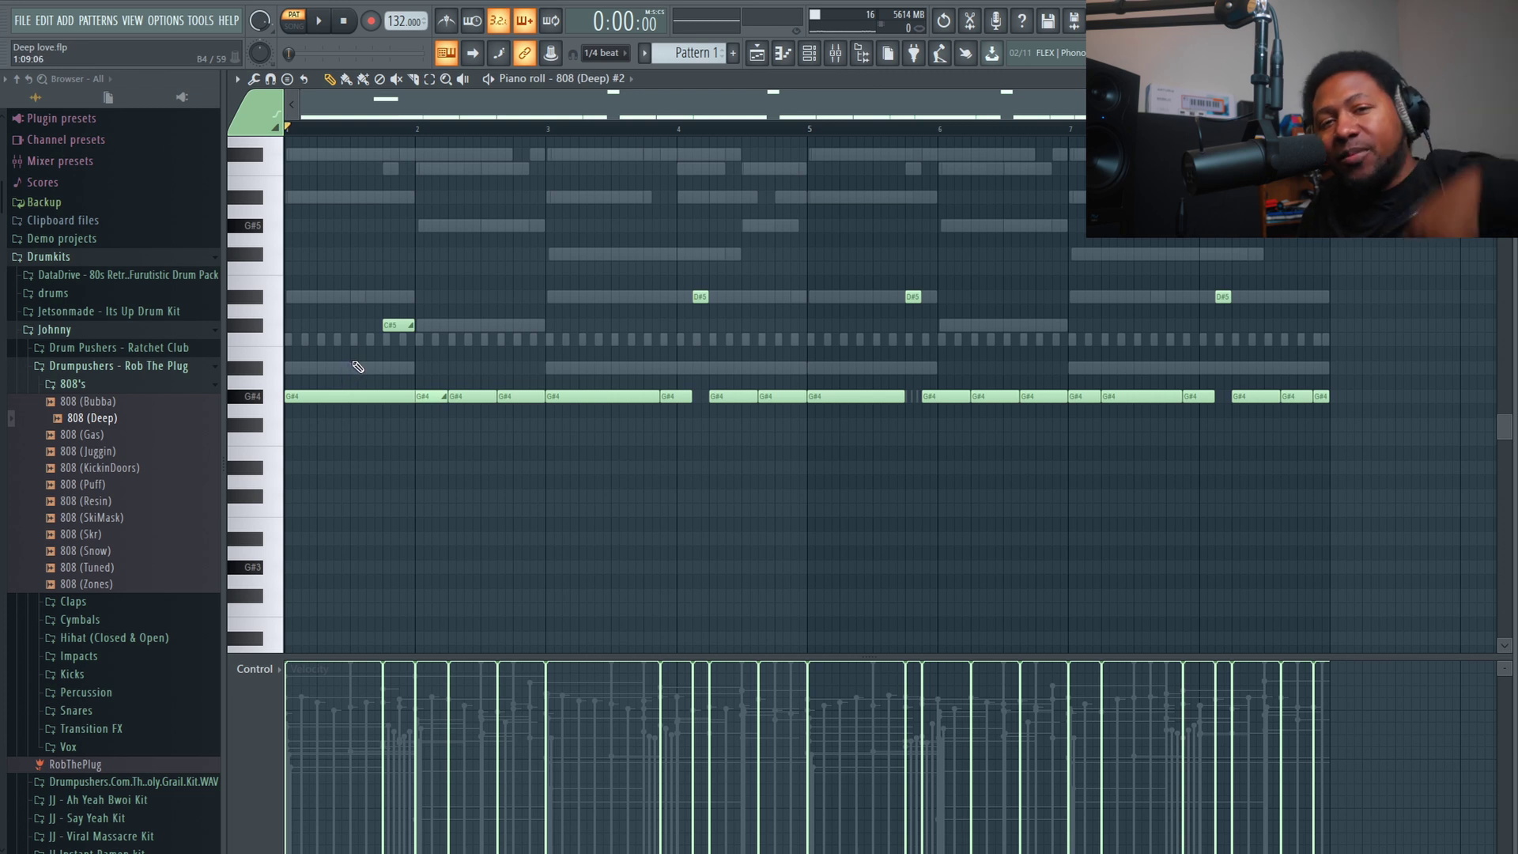
key(space)
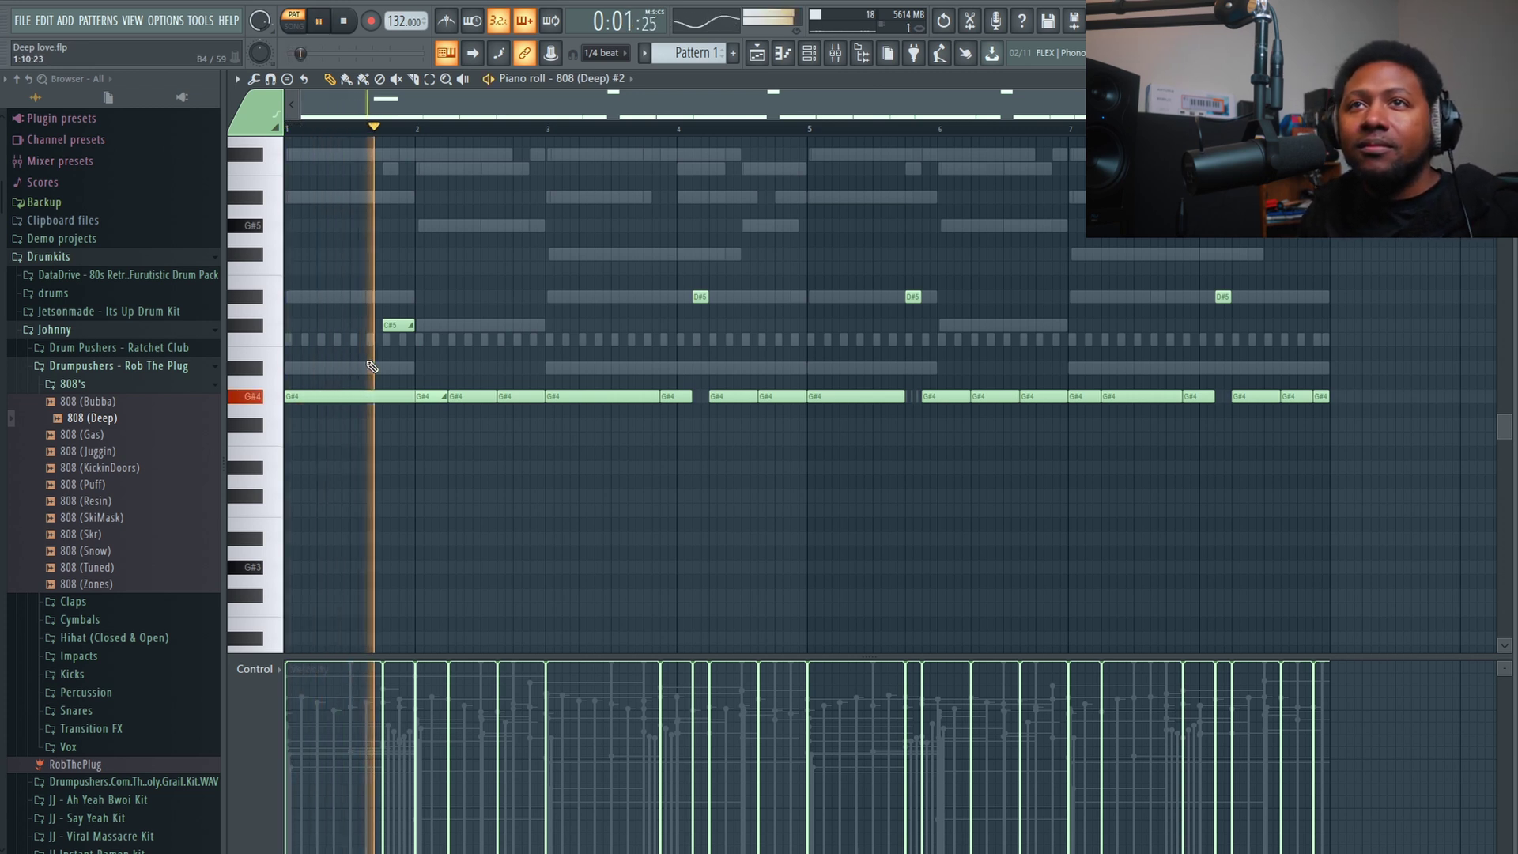
key(space)
drag(447, 394, 441, 477)
key(space)
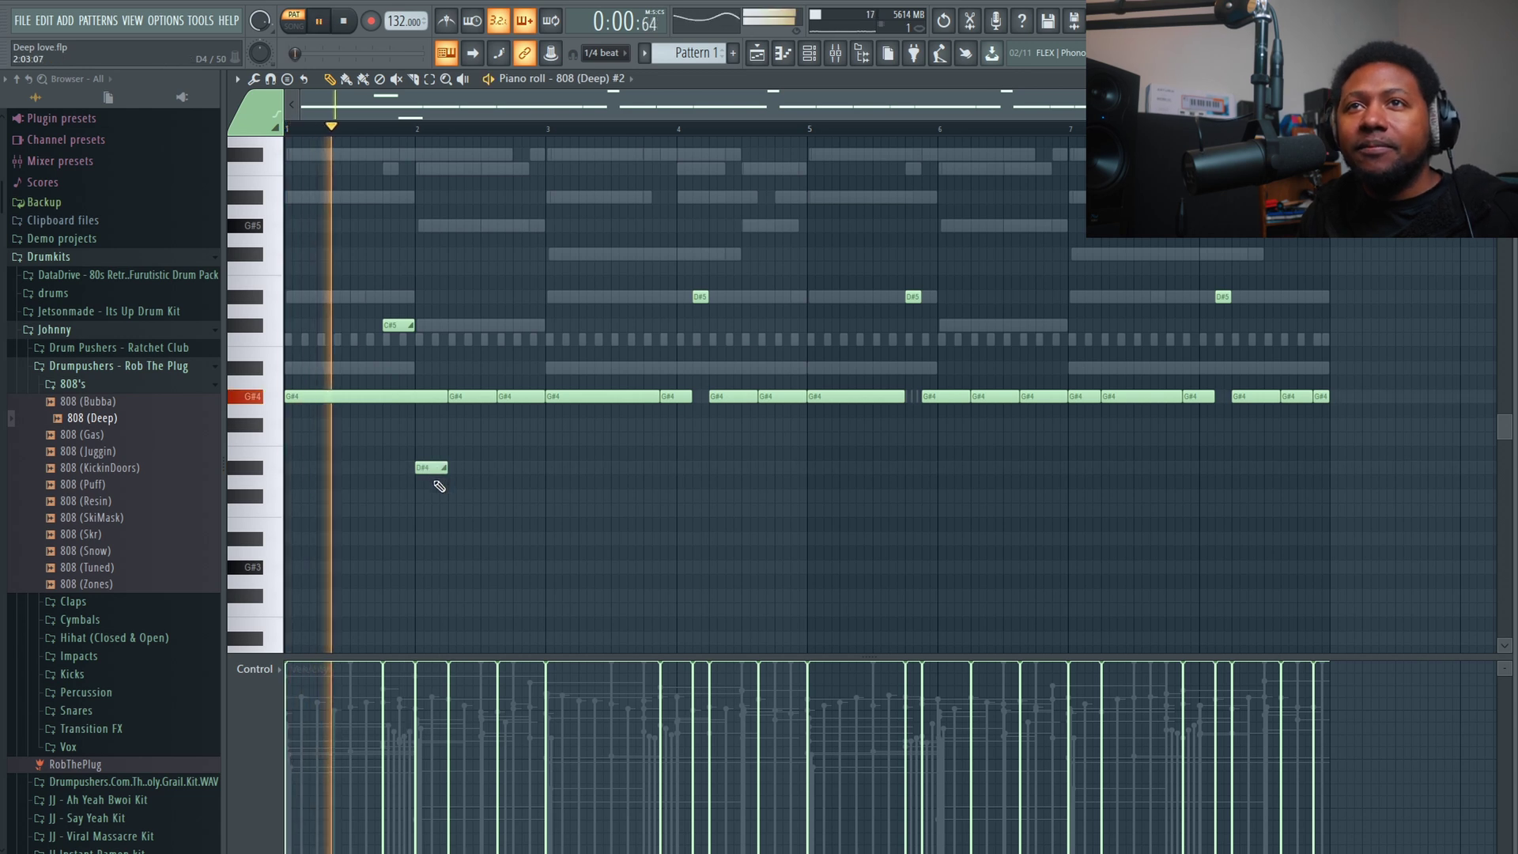
key(space)
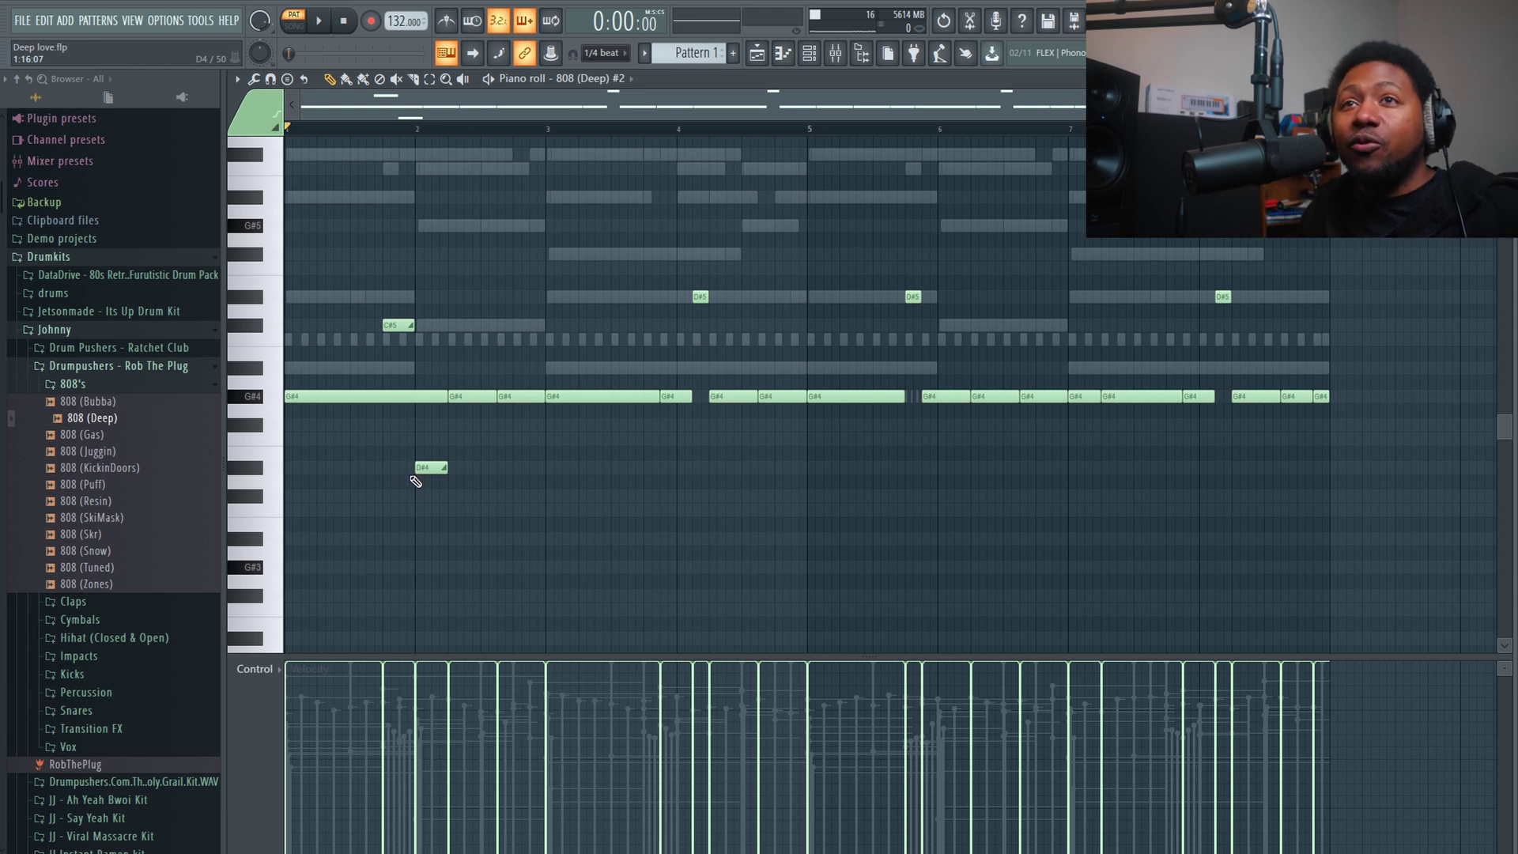
right_click(423, 469)
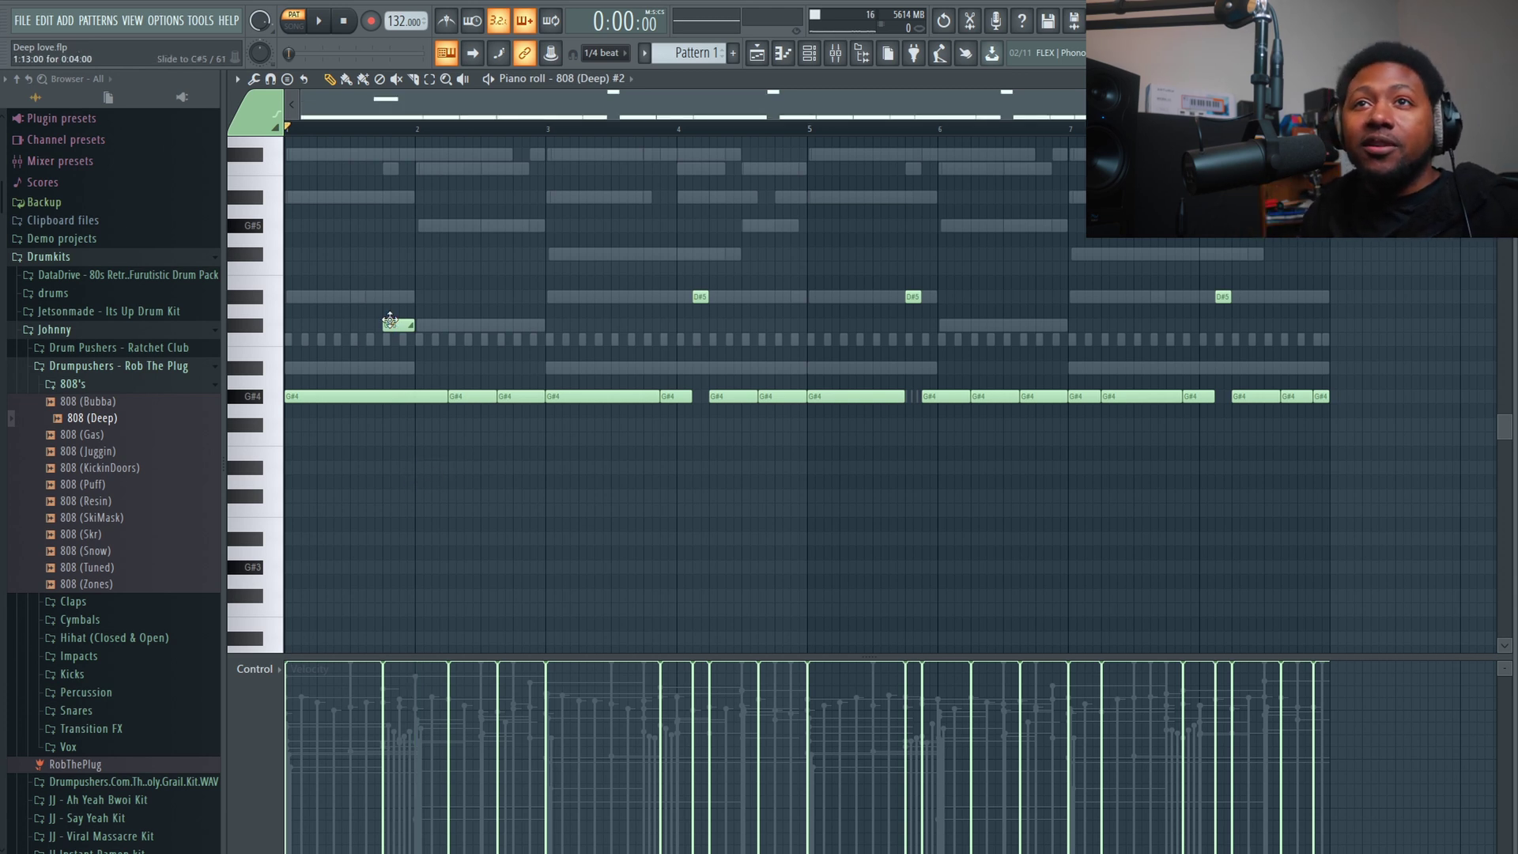
right_click(390, 320)
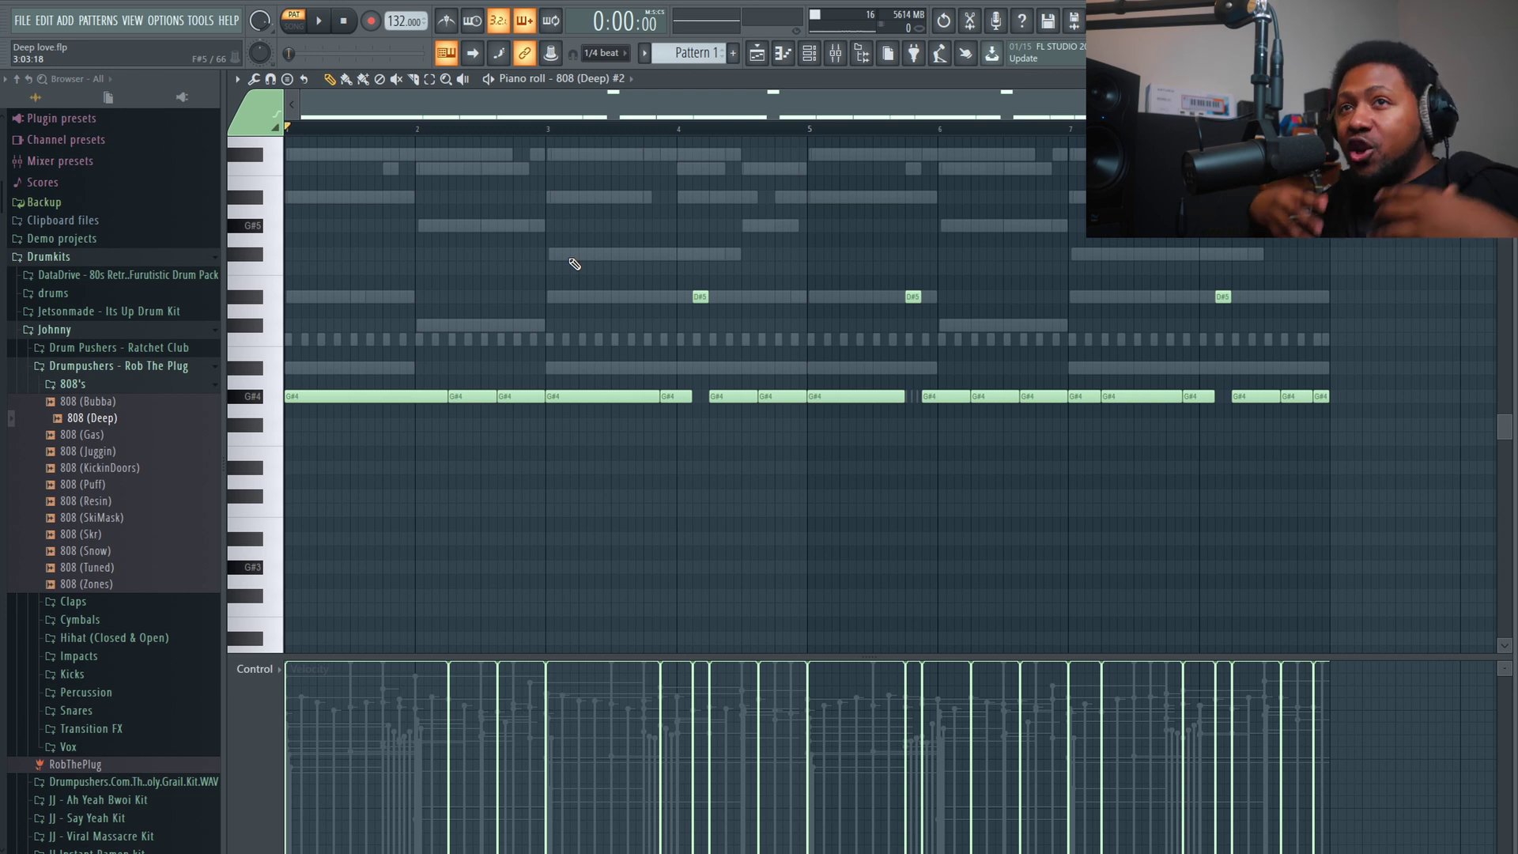
Unmute all ten channels, including Kick (Grim) and 808 (Deep), then play and stop the full beat.
click(808, 53)
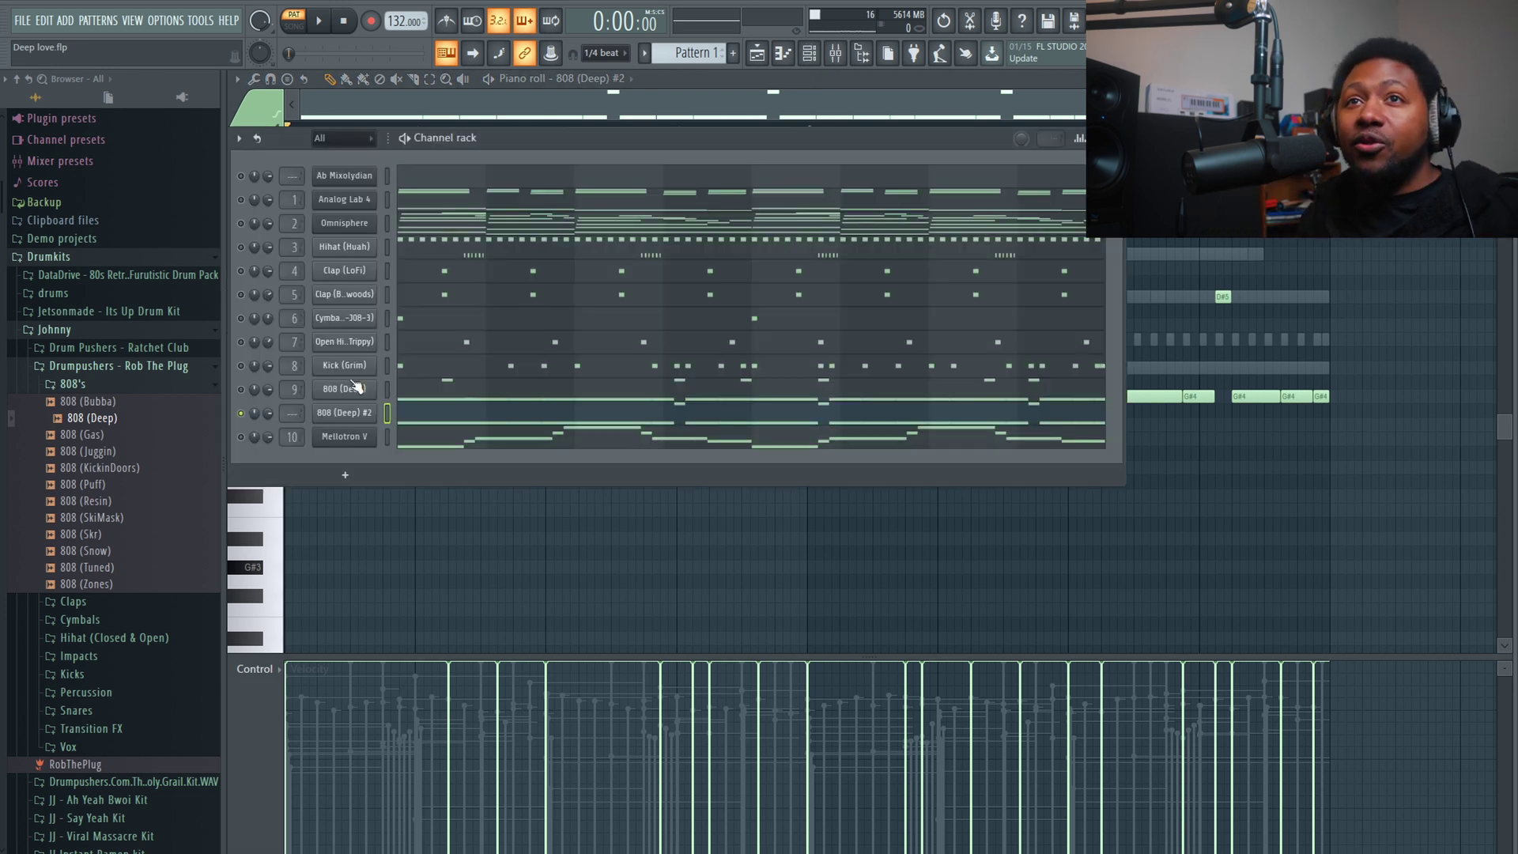
drag(243, 402, 246, 348)
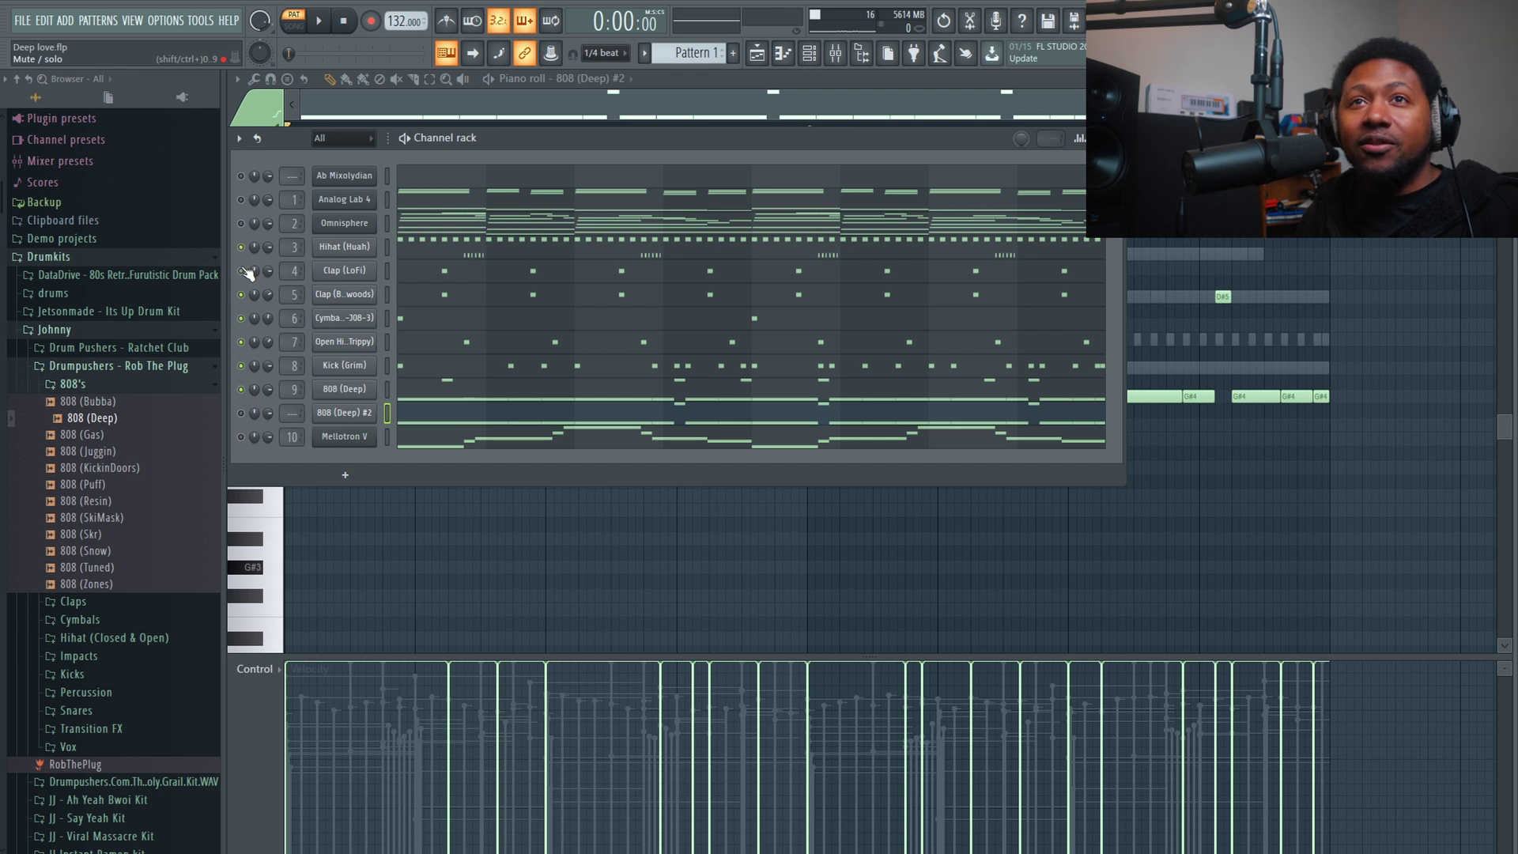
key(space)
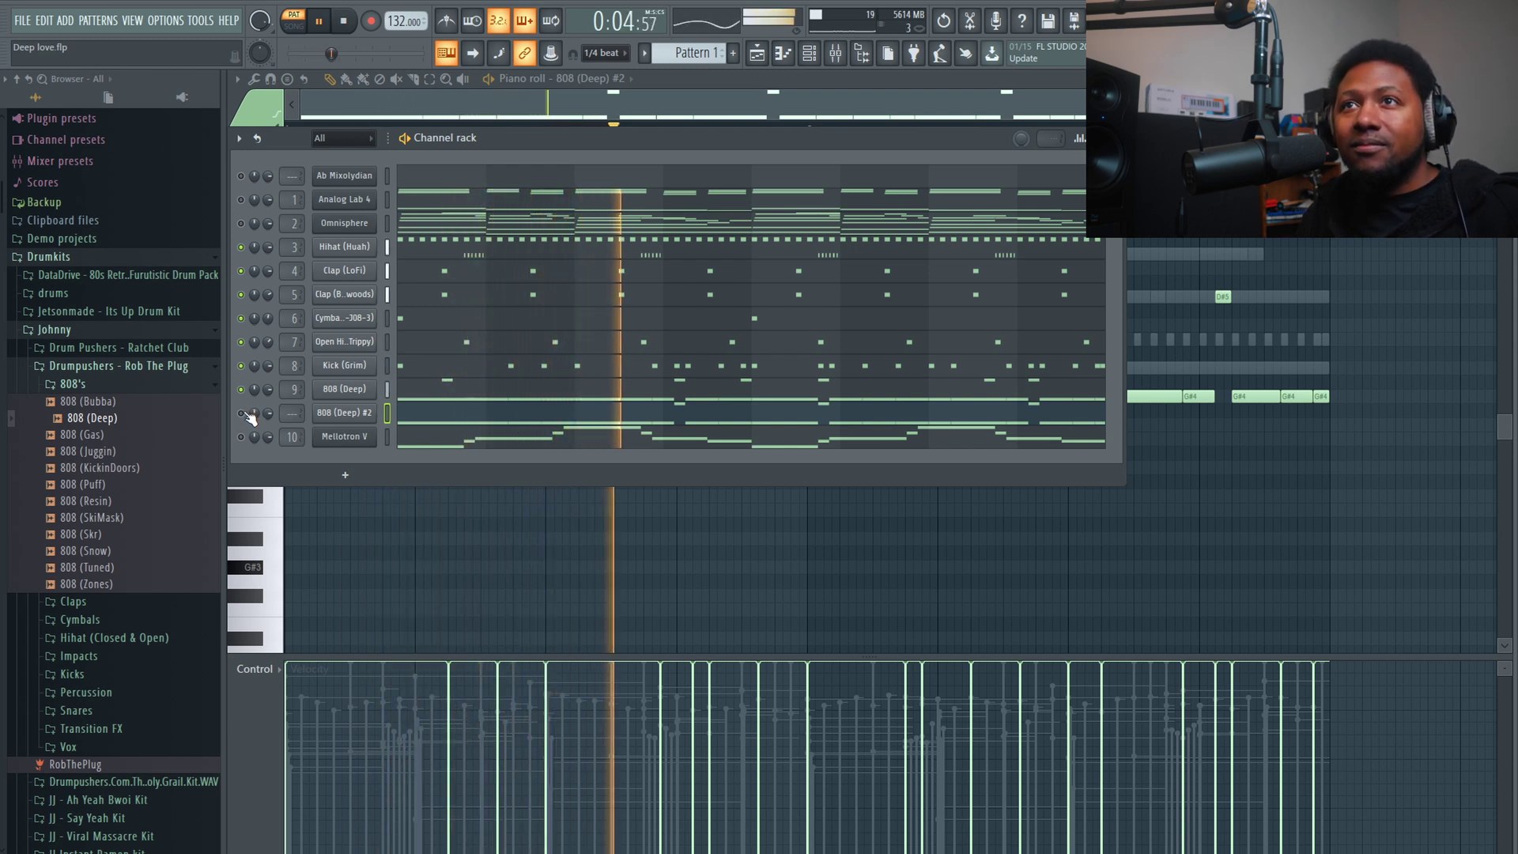
key(space)
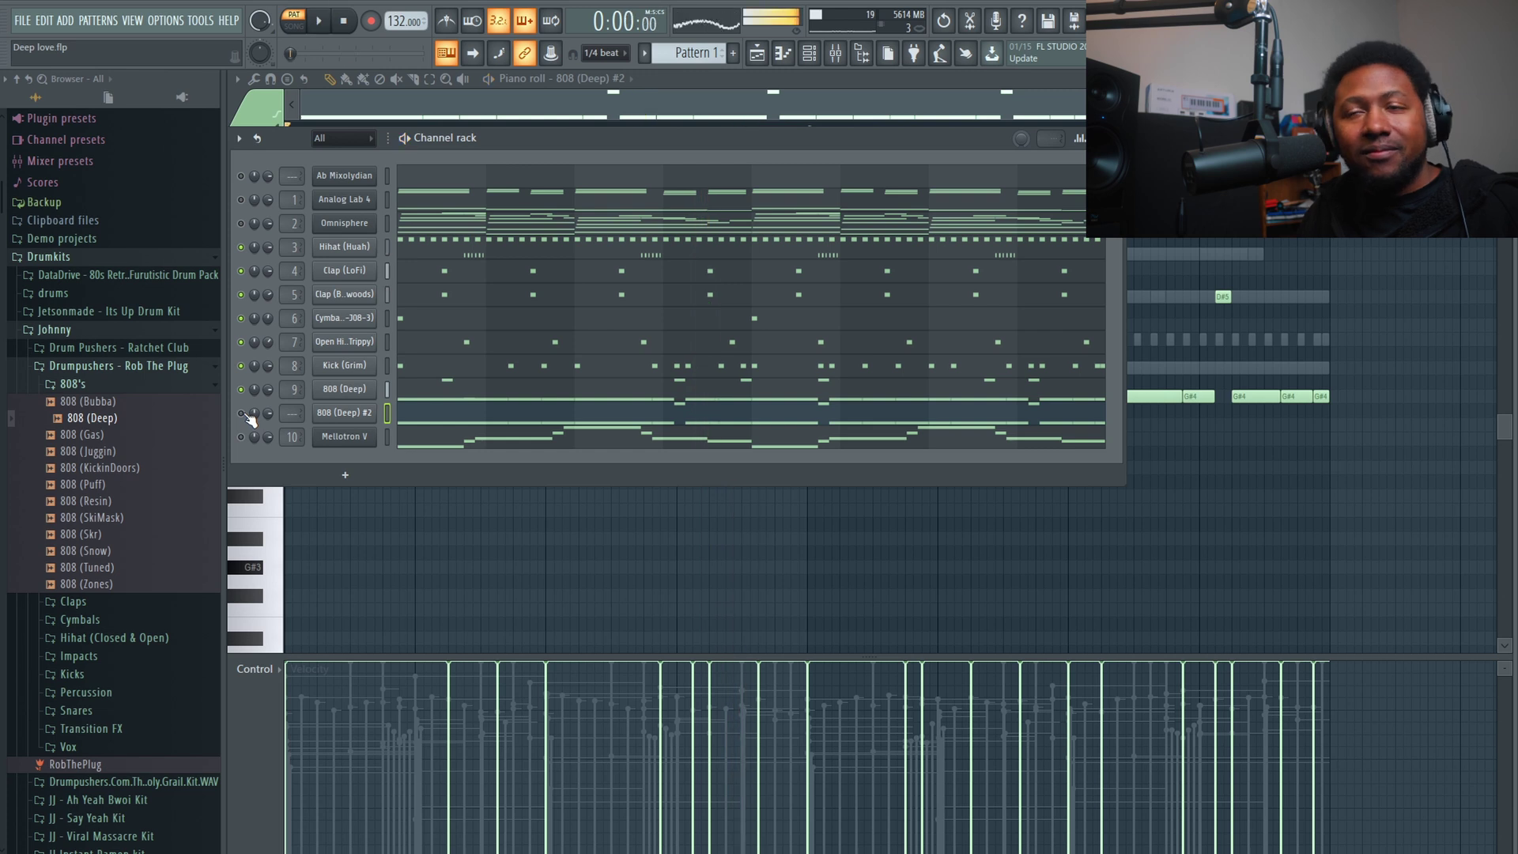